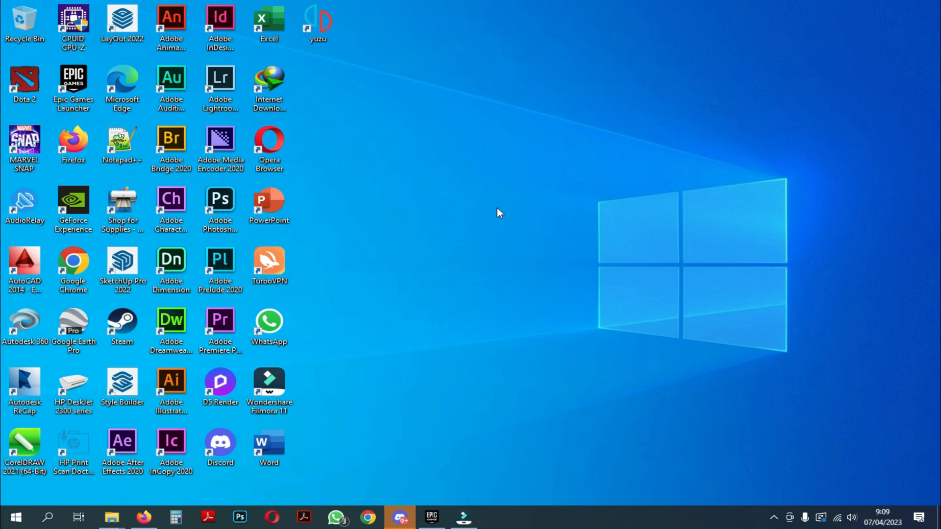
# Step: Open the Steak_1 model from the Food Render folder in SketchUp and examine the steaks, garlic and seasoning on the cutting board
pyautogui.click(94, 487)
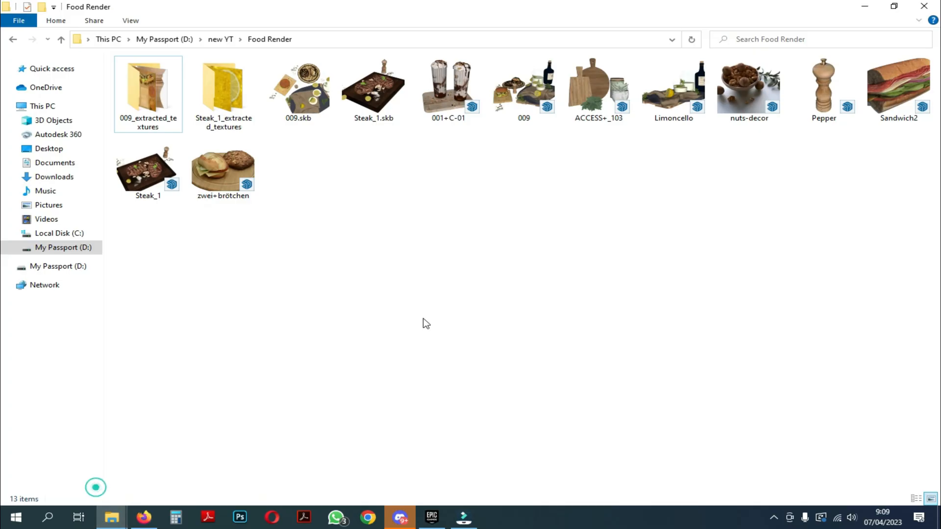
pyautogui.click(147, 169)
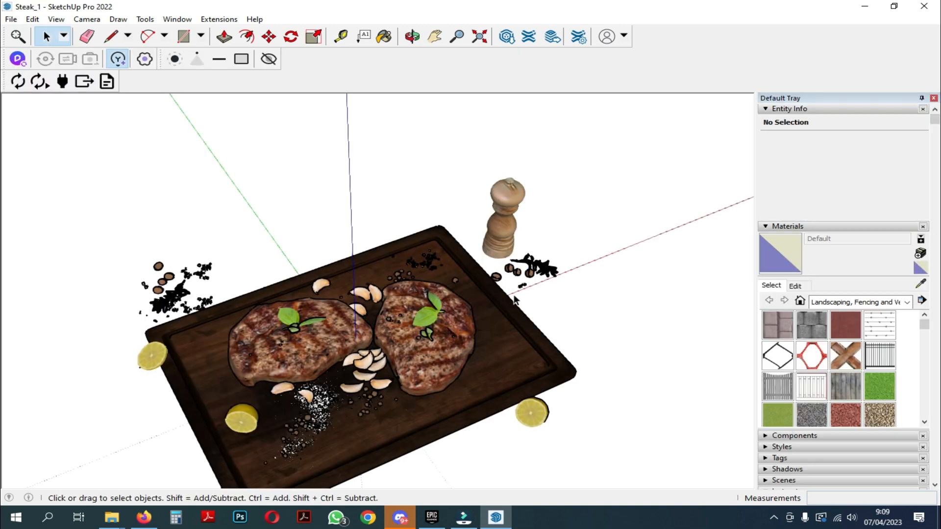
pyautogui.moveTo(452, 345); pyautogui.dragTo(441, 294, button='middle')
pyautogui.scroll(7, 328, 425)
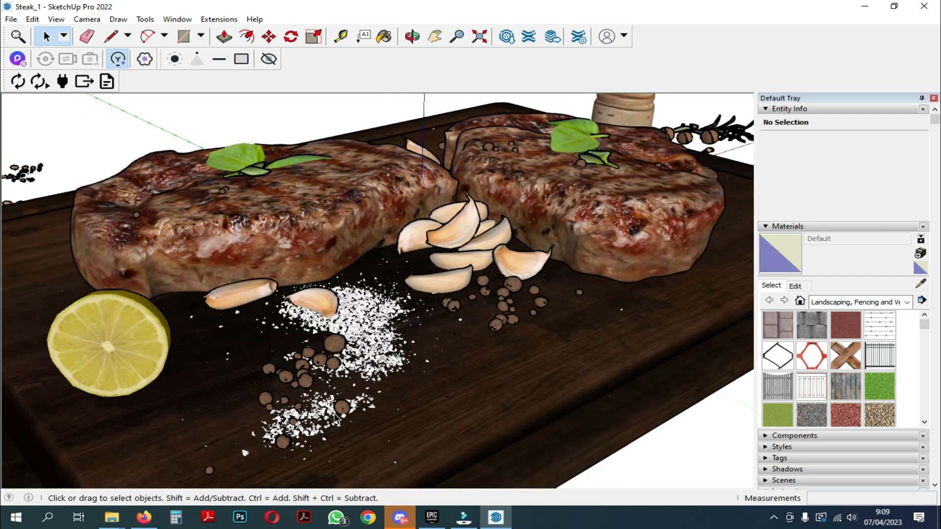
pyautogui.moveTo(326, 422); pyautogui.dragTo(249, 420, button='middle')
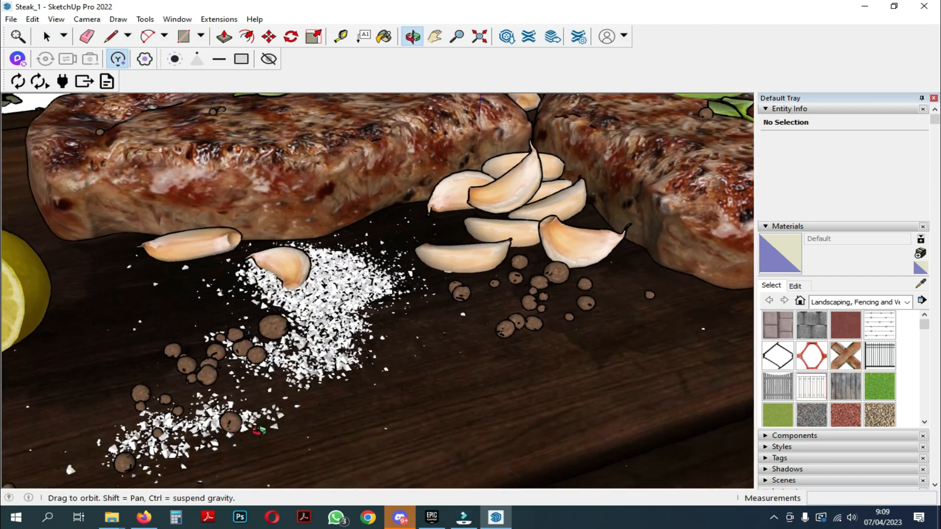
pyautogui.scroll(-2, 466, 375)
pyautogui.scroll(-4, 466, 376)
pyautogui.moveTo(466, 376); pyautogui.dragTo(470, 416, button='middle')
pyautogui.scroll(-2, 470, 416)
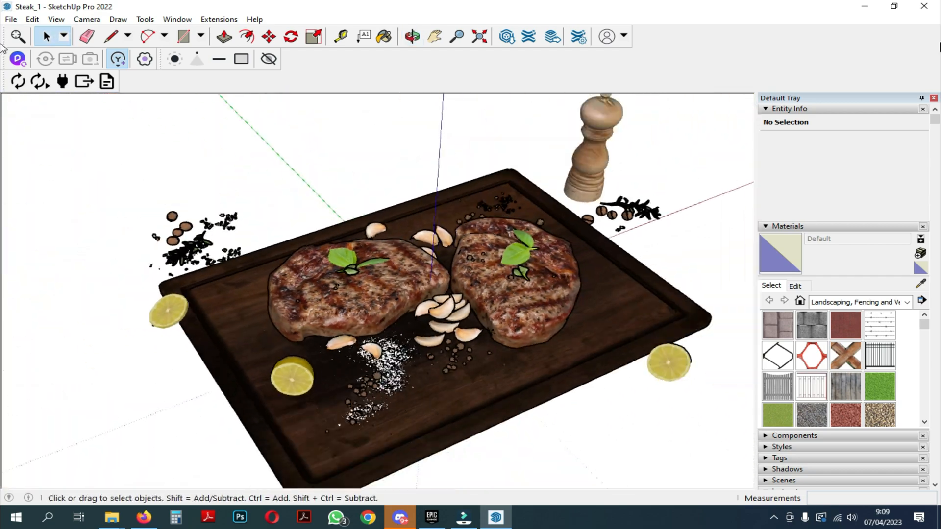
pyautogui.scroll(-3, 253, 275)
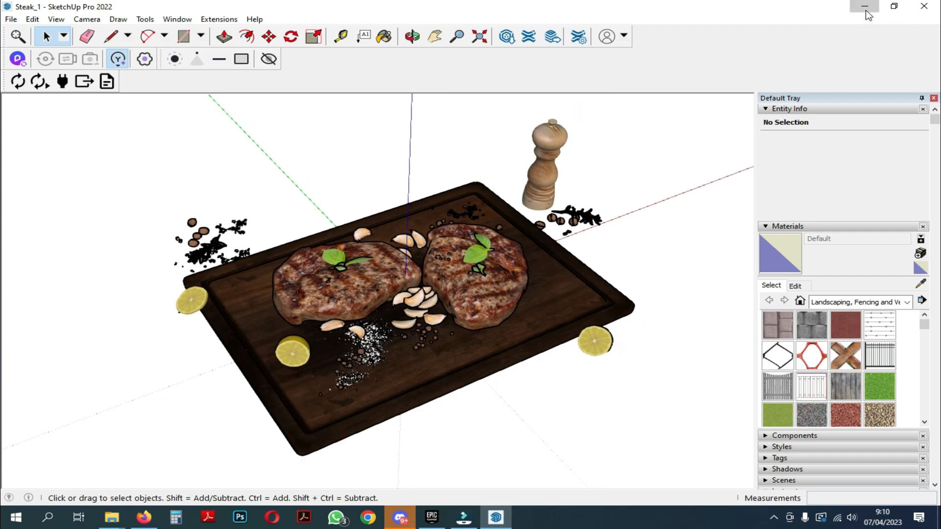
# Step: Switch to Twinmotion by launching it from the Epic Games Launcher, and open the Monochromatic product template
pyautogui.click(864, 6)
pyautogui.click(865, 7)
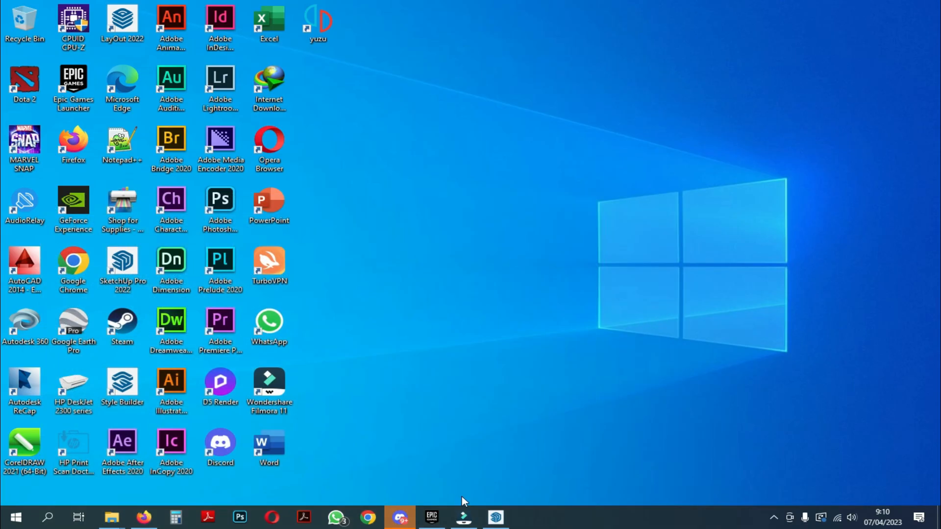
pyautogui.click(431, 517)
pyautogui.click(440, 233)
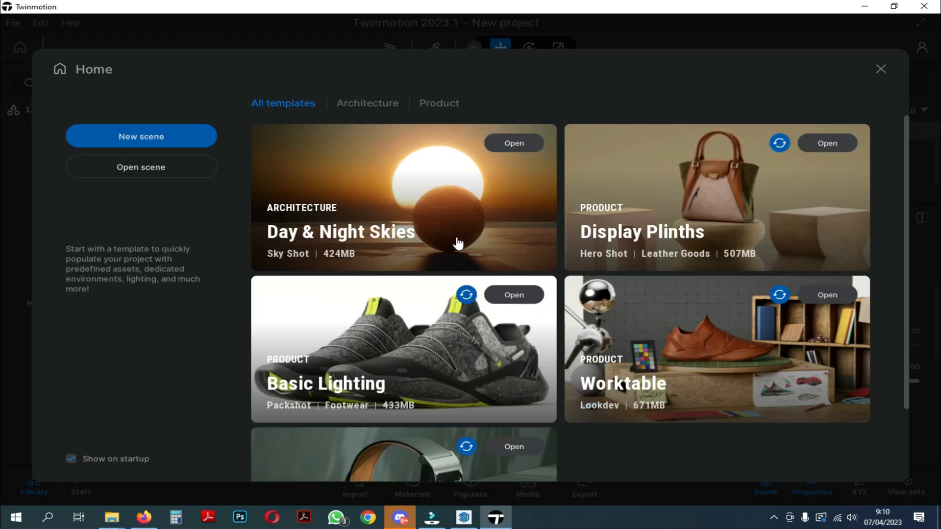
pyautogui.scroll(-2, 457, 241)
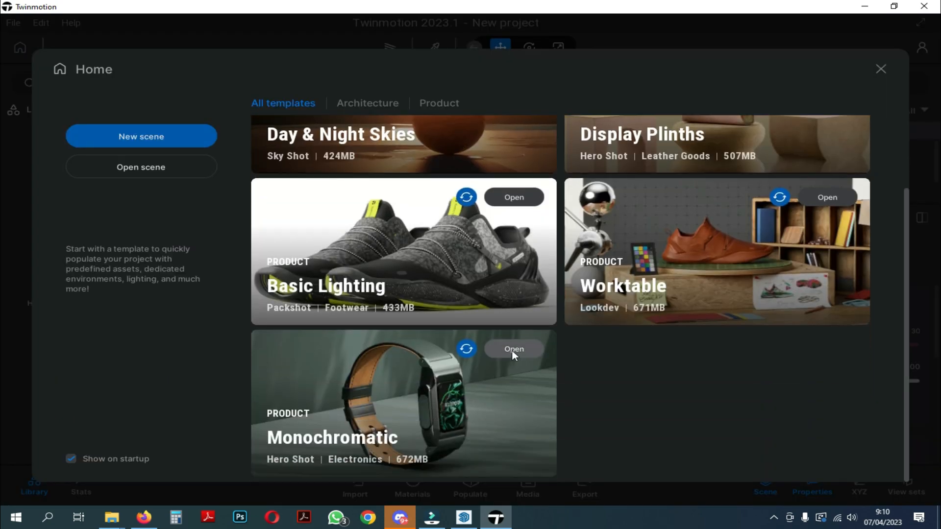
pyautogui.click(511, 349)
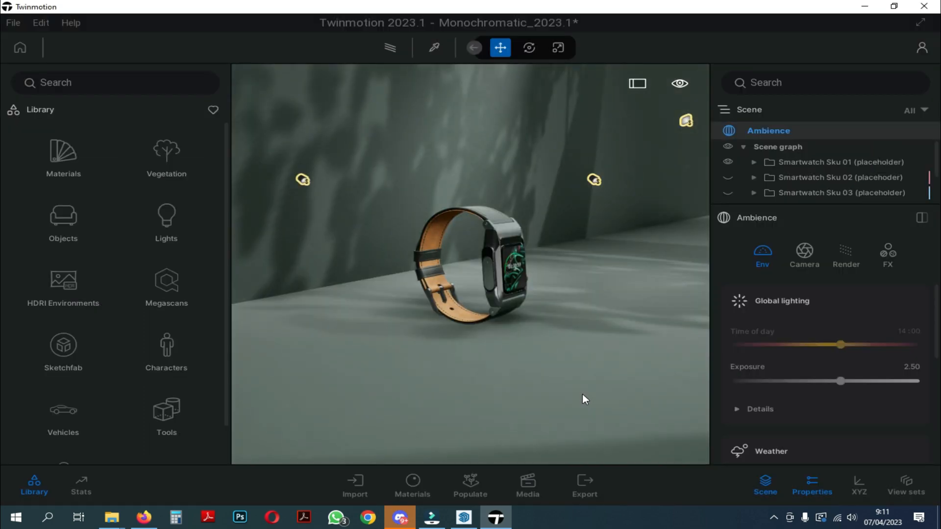
# Step: Hide the entire scene graph and show it again, turning on every smartwatch and studio setup in the template
pyautogui.click(729, 147)
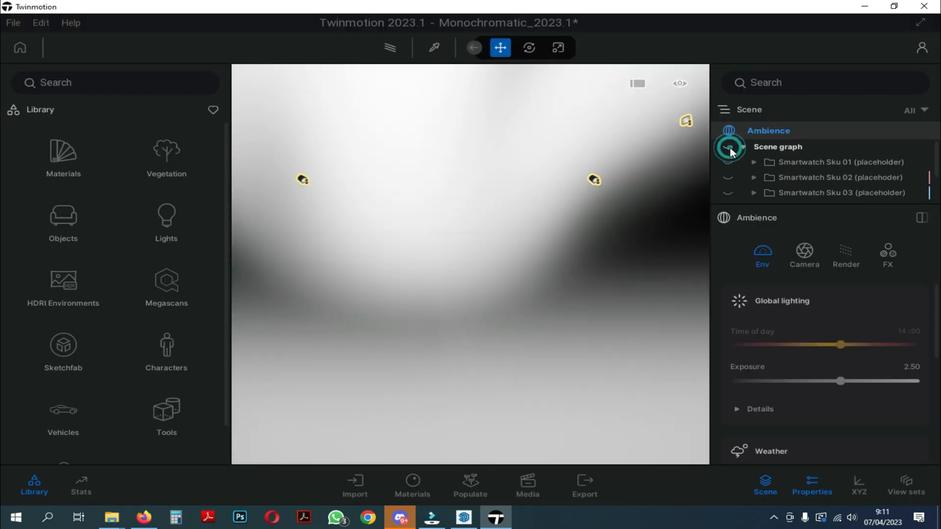
pyautogui.click(728, 147)
pyautogui.scroll(-6, 515, 244)
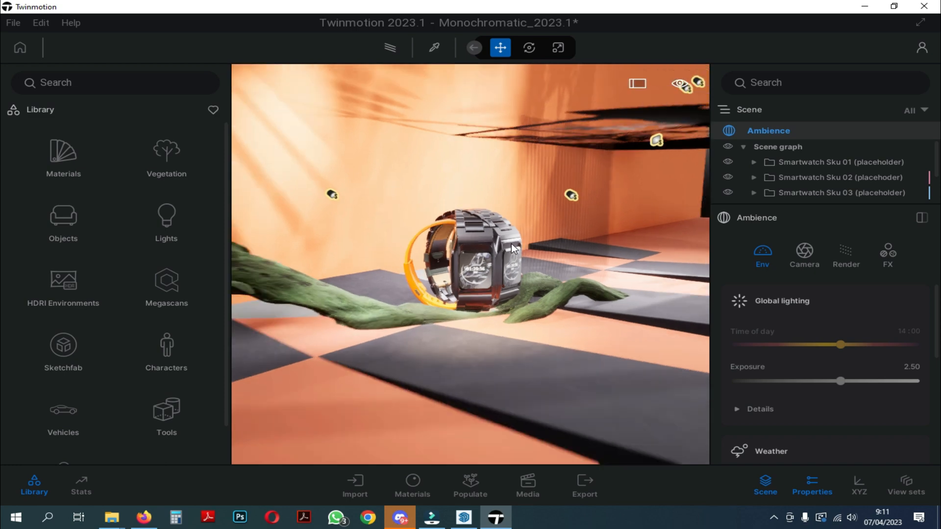
pyautogui.moveTo(515, 244); pyautogui.dragTo(435, 319, button='middle')
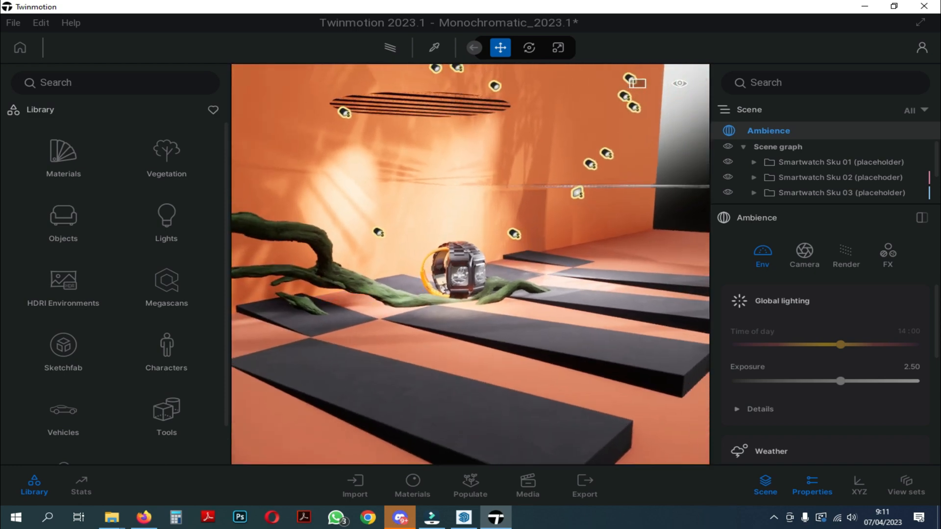
pyautogui.moveTo(515, 244); pyautogui.dragTo(480, 297, button='right')
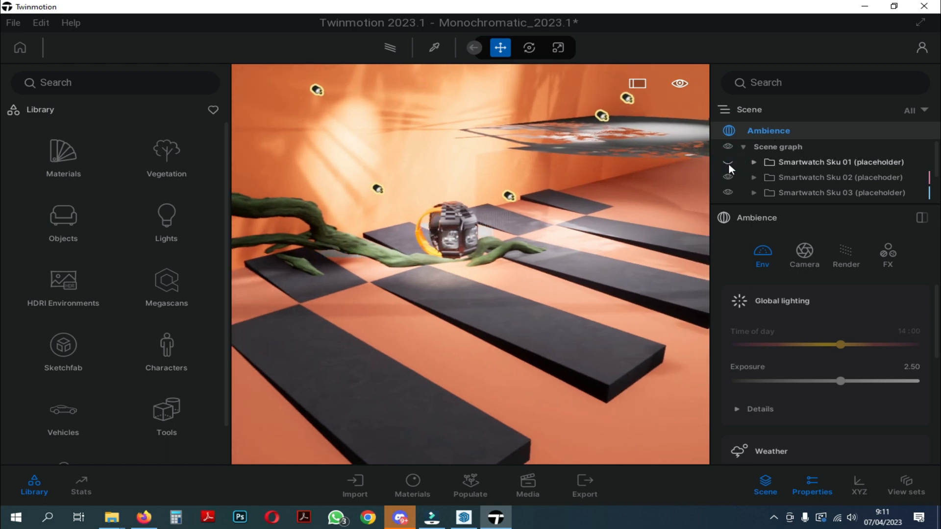
# Step: Hide and delete the placeholder folders Smartwatch Sku 01, Sku 02 and Sku 03 from the scene graph
pyautogui.click(727, 176)
pyautogui.click(728, 191)
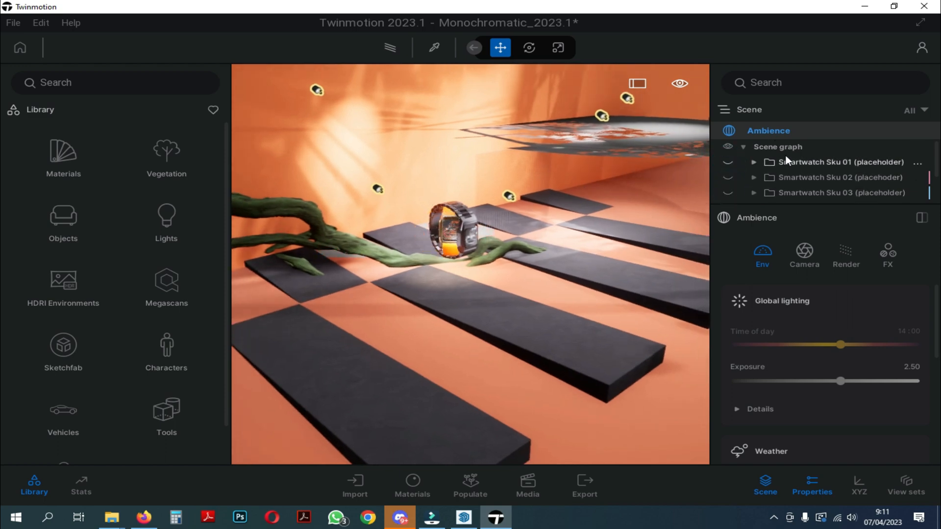
pyautogui.scroll(-2, 785, 155)
pyautogui.scroll(2, 831, 167)
pyautogui.click(831, 160)
pyautogui.keyDown('shift'); pyautogui.click(831, 190); pyautogui.keyUp('shift')
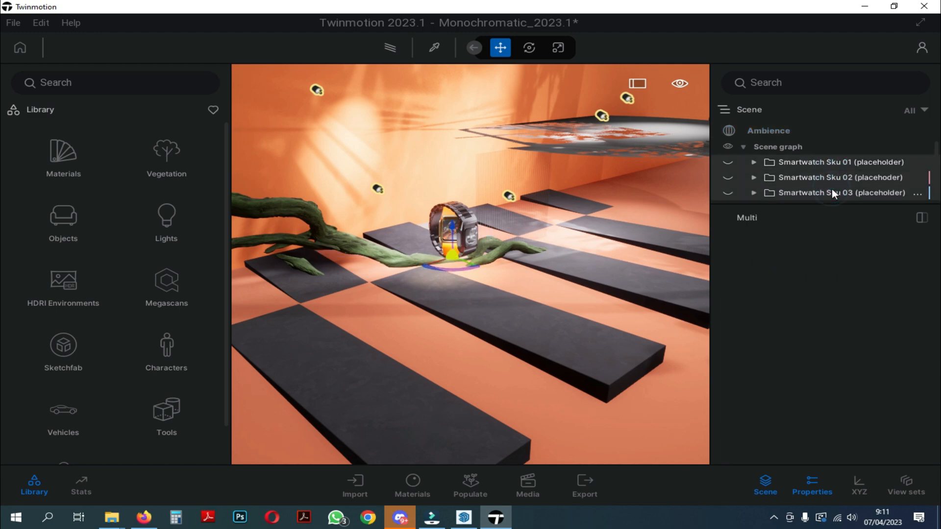
pyautogui.press('Delete')
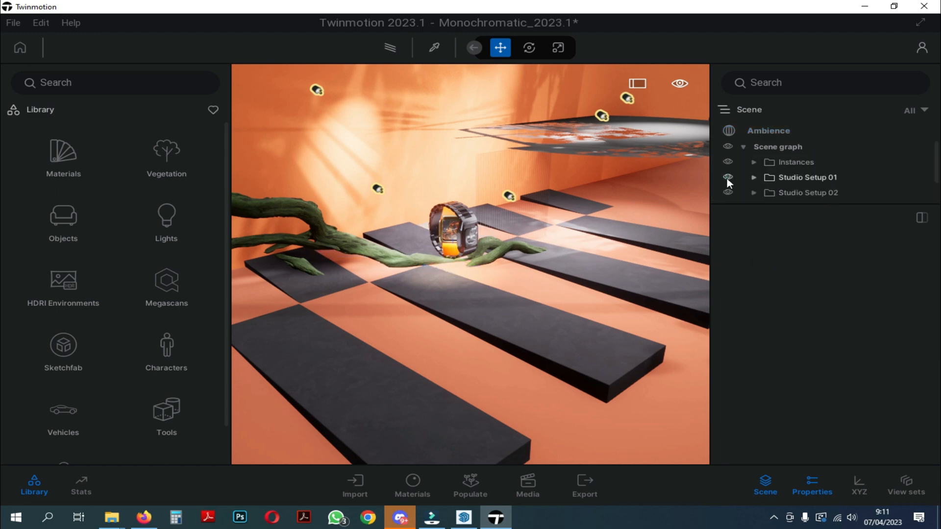
# Step: Check the visibility of the studio setups and delete Studio Setup 02 through Studio Setup 06, keeping Studio Setup 01
pyautogui.click(727, 178)
pyautogui.click(727, 178)
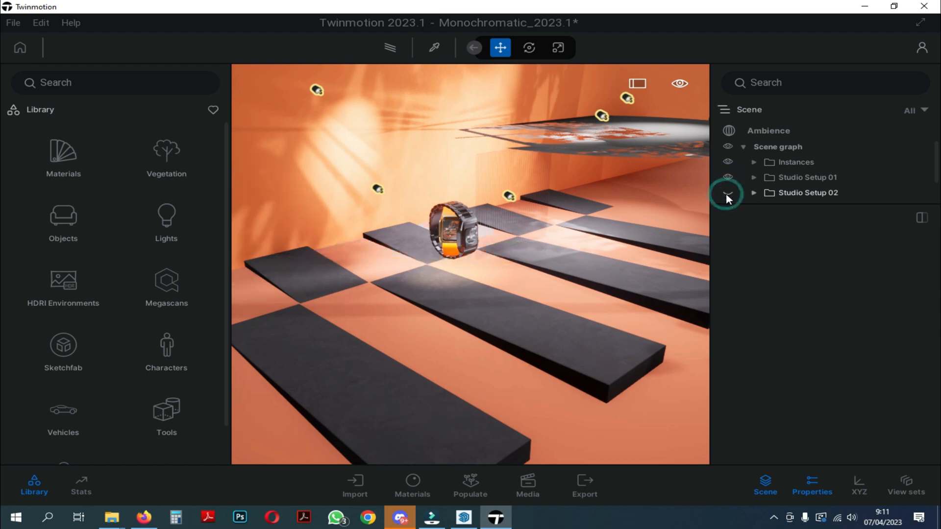
pyautogui.scroll(-1, 816, 183)
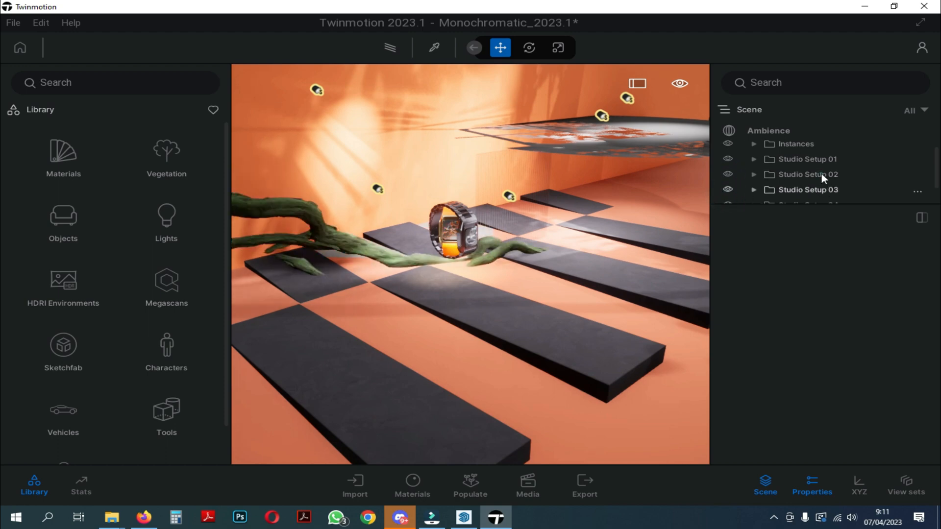
pyautogui.click(819, 171)
pyautogui.scroll(-3, 820, 172)
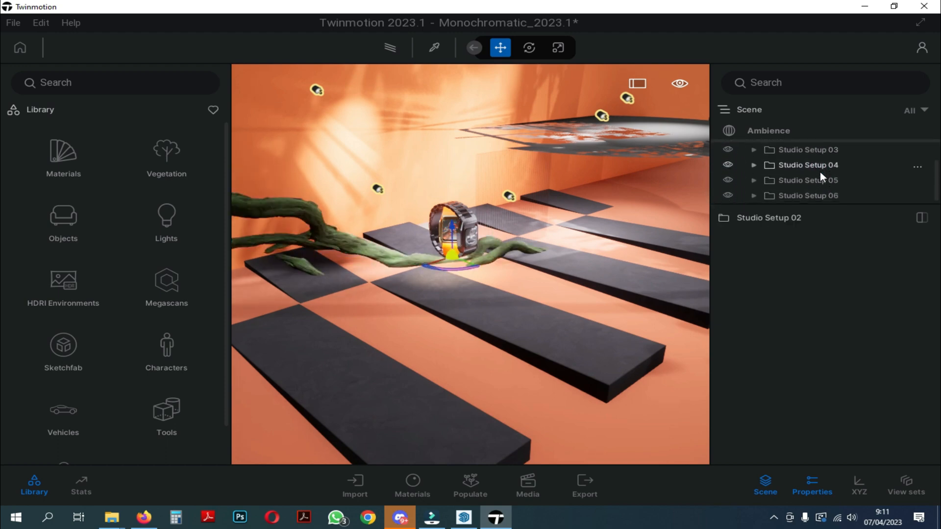
pyautogui.keyDown('shift'); pyautogui.click(818, 196); pyautogui.keyUp('shift')
pyautogui.press('Delete')
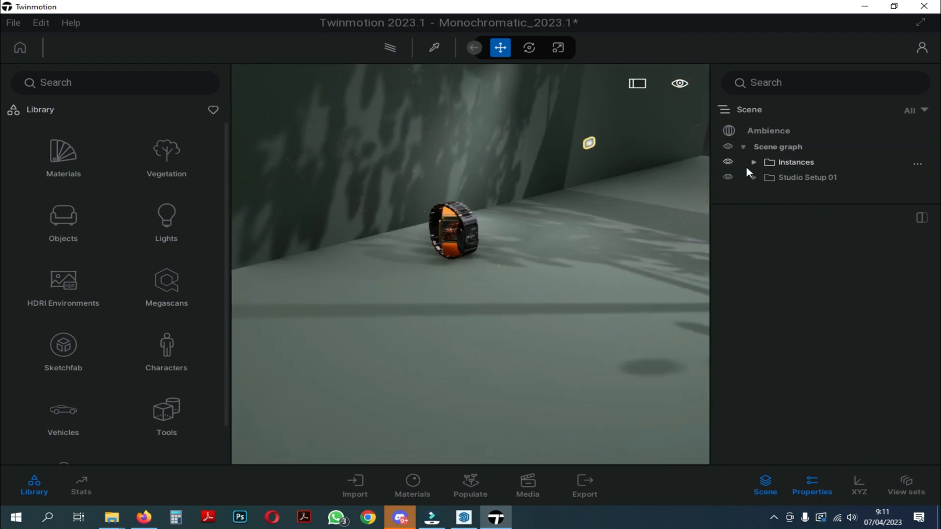
# Step: Locate the remaining watches in the scene graph and hide the folders Instance Smartwatch Sku 02 and Instance Smartwatch Sku 03
pyautogui.click(472, 235)
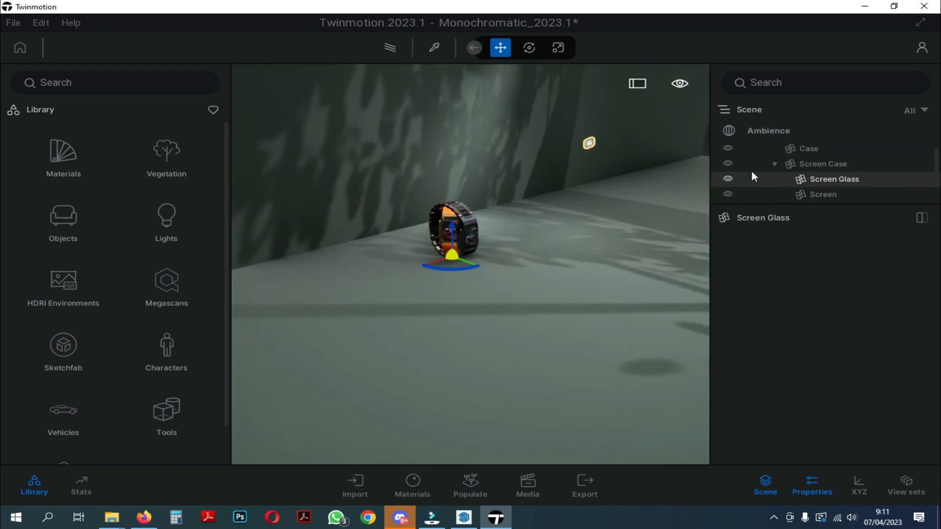
pyautogui.click(774, 164)
pyautogui.click(820, 164)
pyautogui.click(725, 164)
pyautogui.click(724, 164)
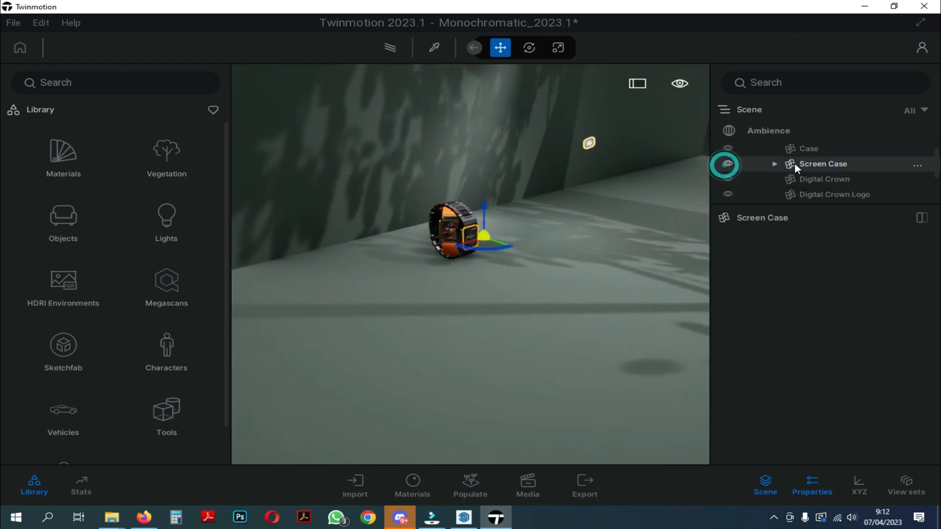
pyautogui.scroll(2, 789, 170)
pyautogui.click(764, 177)
pyautogui.click(729, 178)
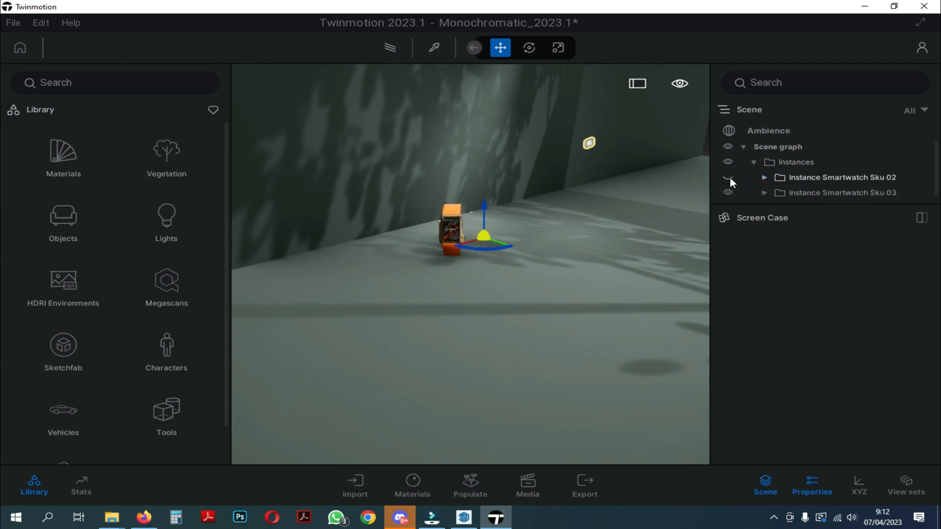
pyautogui.click(728, 192)
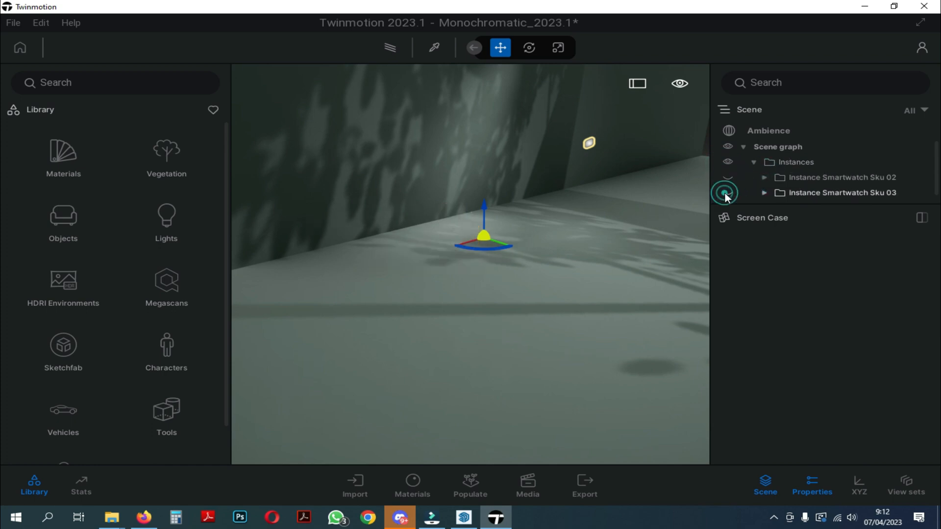
# Step: Delete Instance Smartwatch Sku 02, Instance Smartwatch Sku 03 and their parent Instances folder from the scene graph
pyautogui.click(821, 180)
pyautogui.press('Delete')
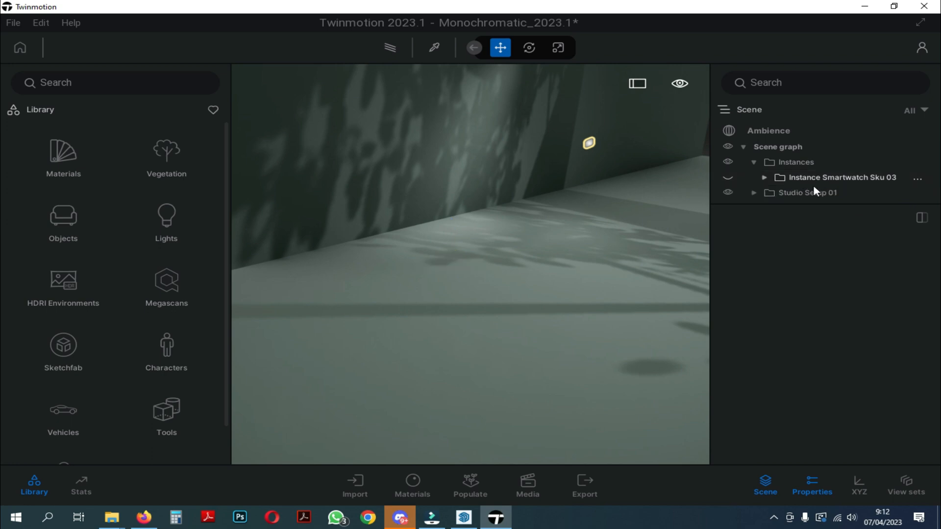
pyautogui.click(822, 180)
pyautogui.press('Delete')
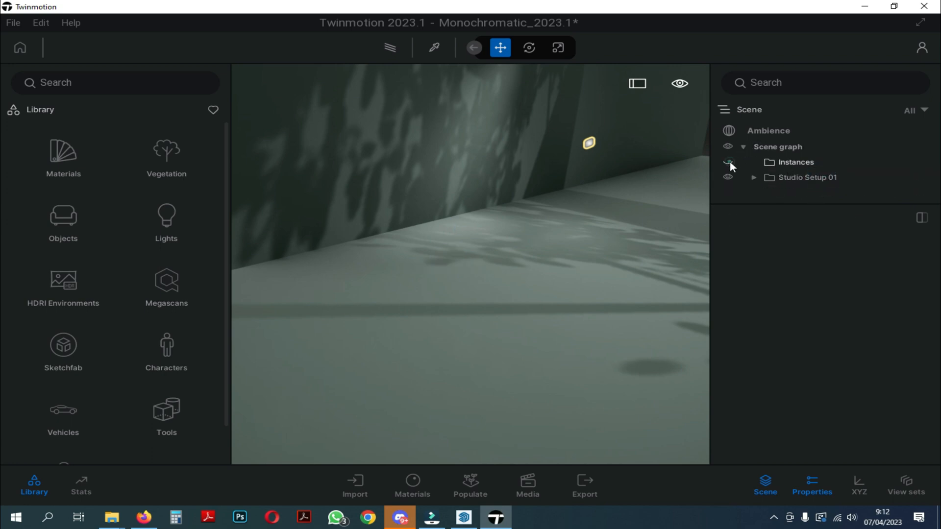
pyautogui.click(795, 163)
pyautogui.press('Delete')
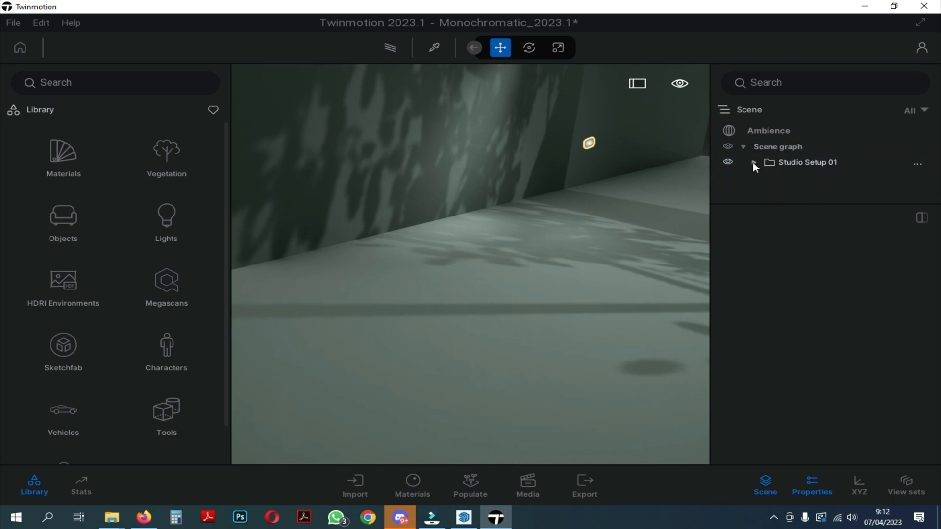
# Step: Start a geometry import and choose Steak_1.skp from the new YT/Food Render folder on drive D as its source file
pyautogui.moveTo(448, 224); pyautogui.dragTo(525, 257)
pyautogui.scroll(-8, 527, 263)
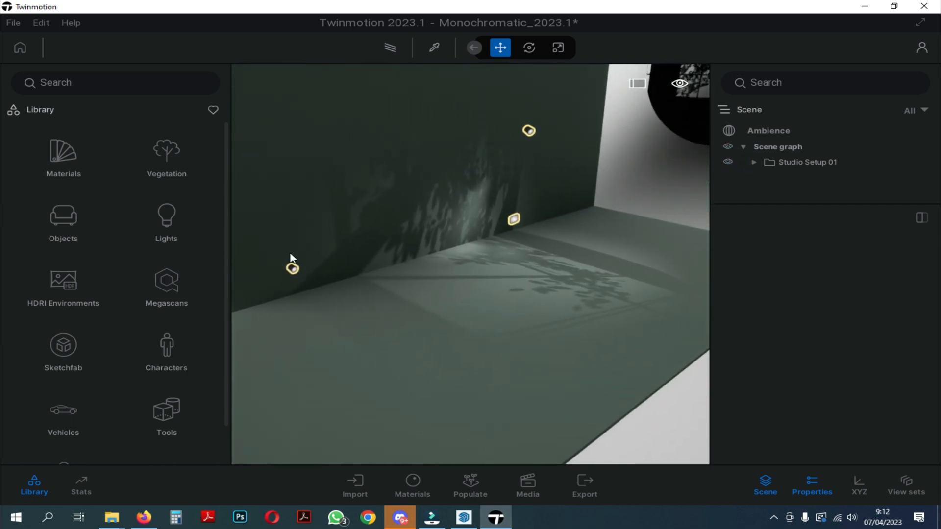
pyautogui.click(354, 484)
pyautogui.click(260, 369)
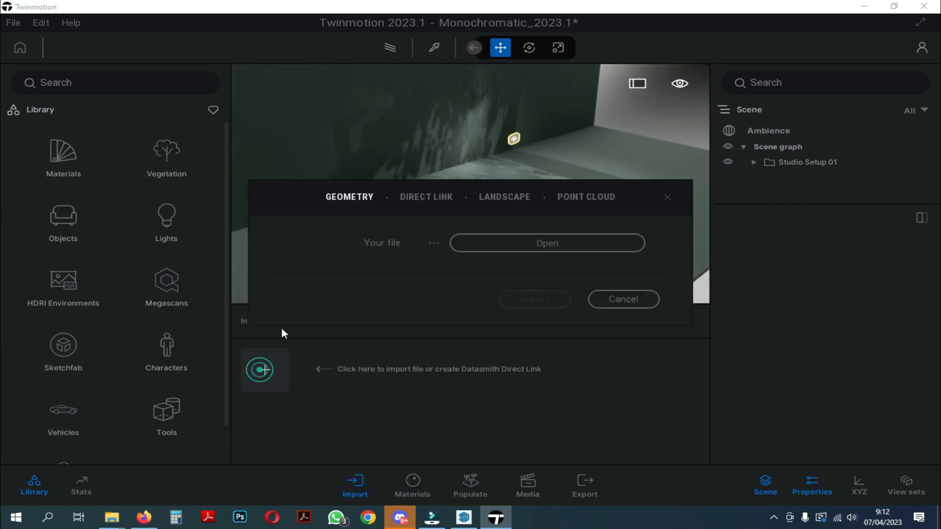
pyautogui.click(490, 243)
pyautogui.click(318, 393)
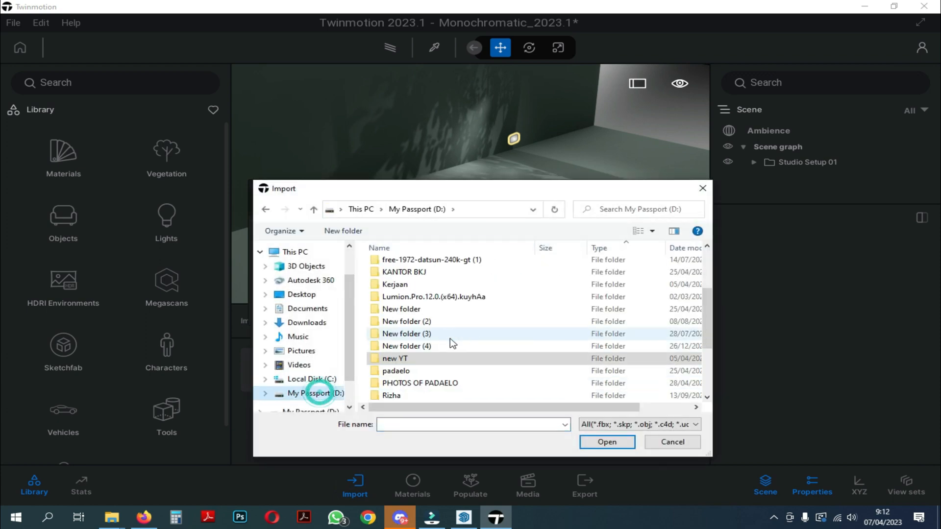
pyautogui.scroll(-2, 450, 338)
pyautogui.doubleClick(416, 289)
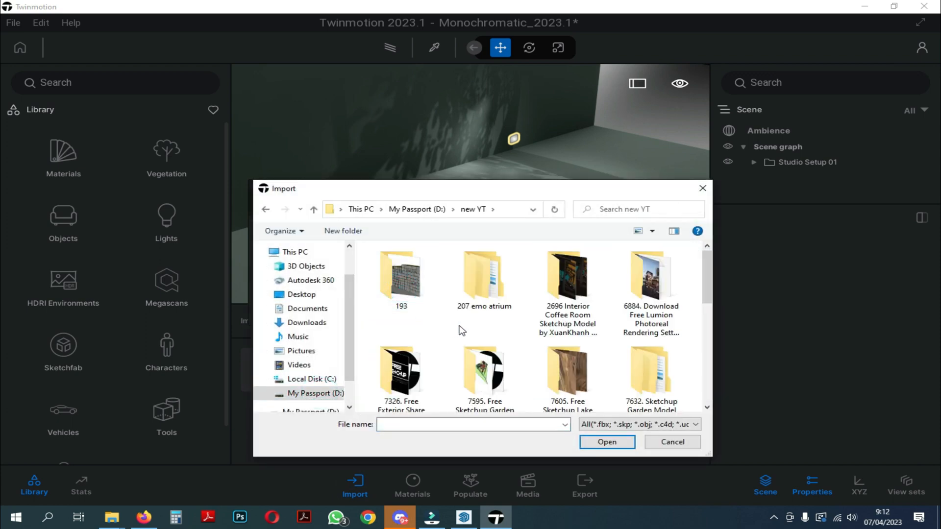
pyautogui.scroll(-3, 462, 331)
pyautogui.doubleClick(563, 352)
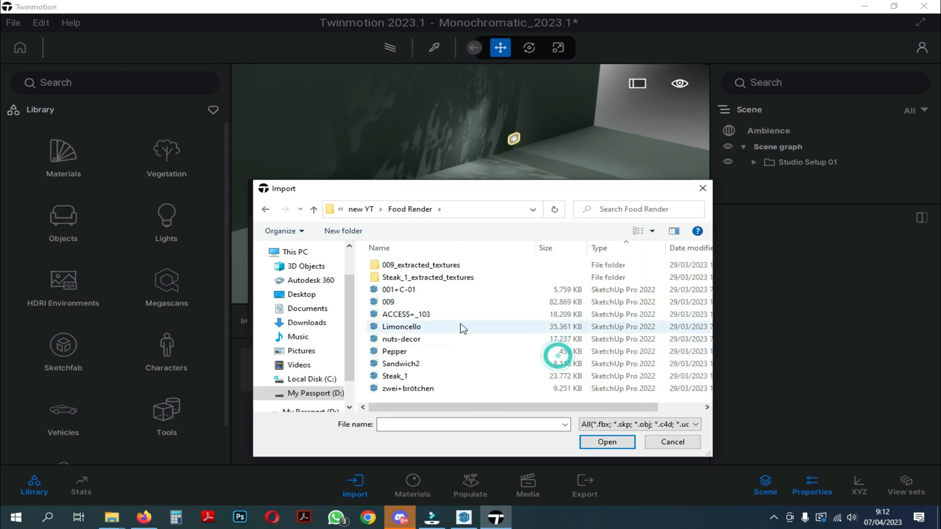
pyautogui.click(402, 376)
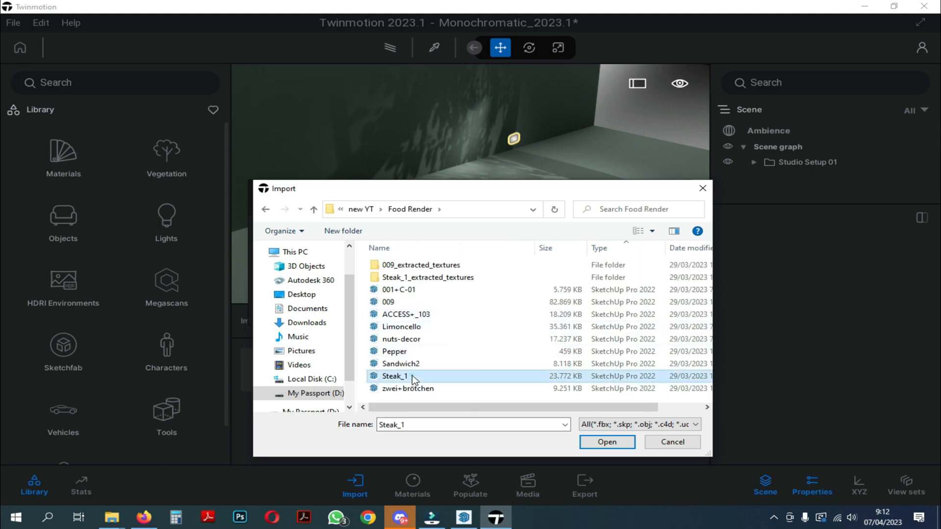
pyautogui.click(592, 443)
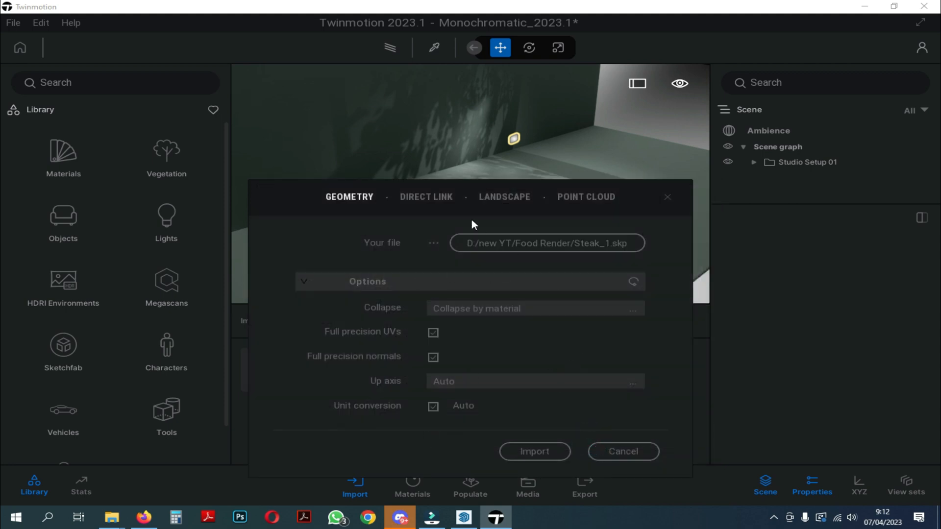
# Step: Import Steak_1.skp into the scene with Collapse by material and automatic up axis and unit conversion
pyautogui.click(535, 451)
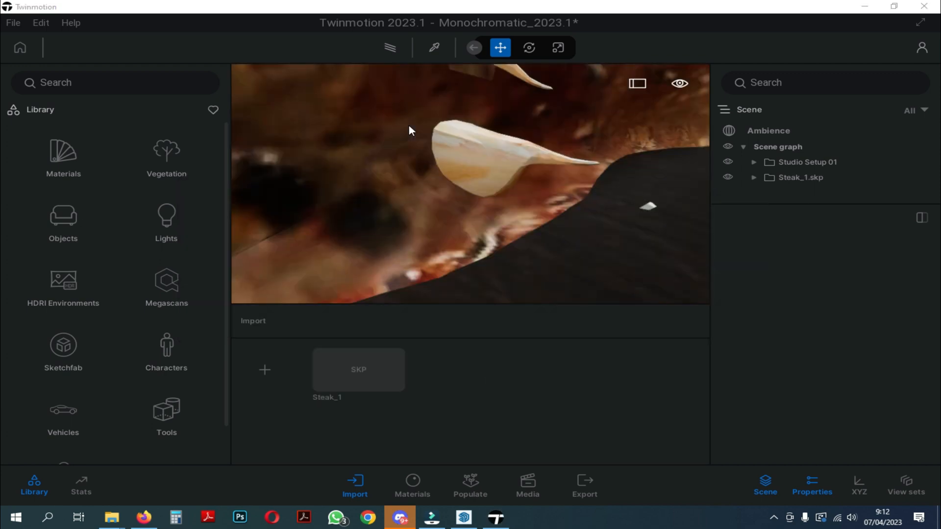
pyautogui.moveTo(408, 126); pyautogui.dragTo(440, 212)
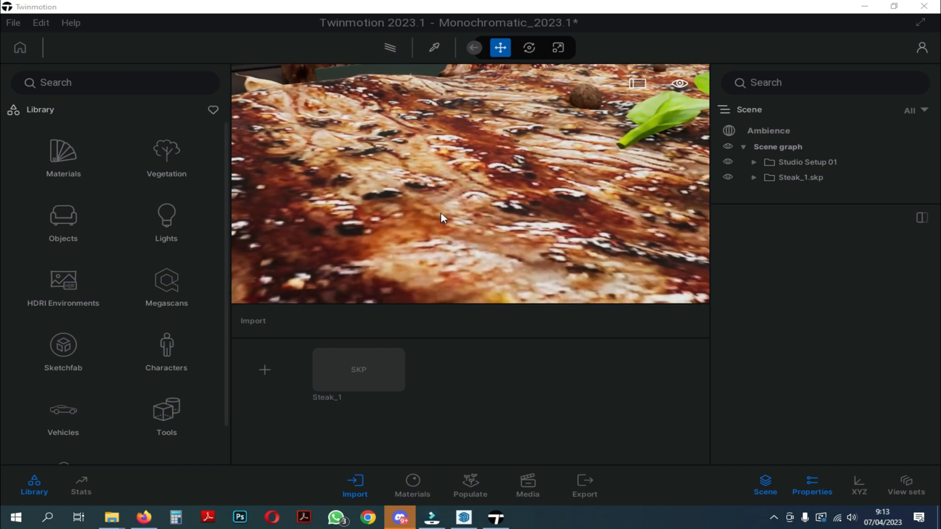
pyautogui.scroll(-10, 440, 214)
pyautogui.moveTo(430, 210); pyautogui.dragTo(432, 208, button='middle')
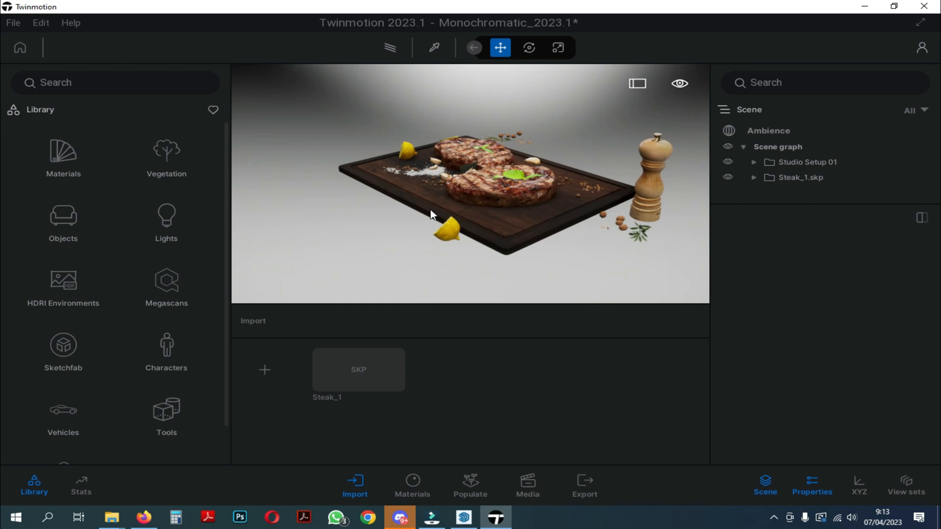
# Step: Scale the Steak_1.skp model down uniformly until the board and pepper mill fit inside the green studio setup
pyautogui.click(802, 176)
pyautogui.click(558, 48)
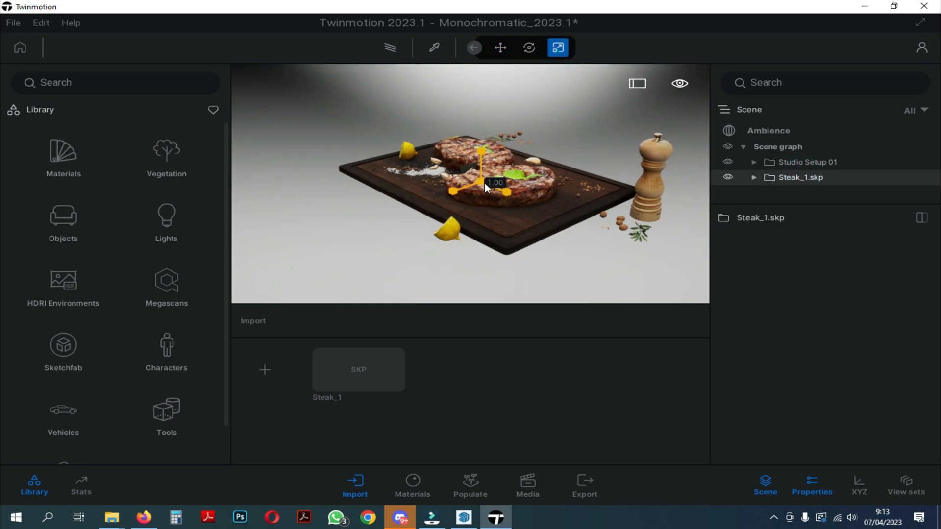
pyautogui.moveTo(484, 184); pyautogui.dragTo(474, 237)
pyautogui.scroll(7, 494, 188)
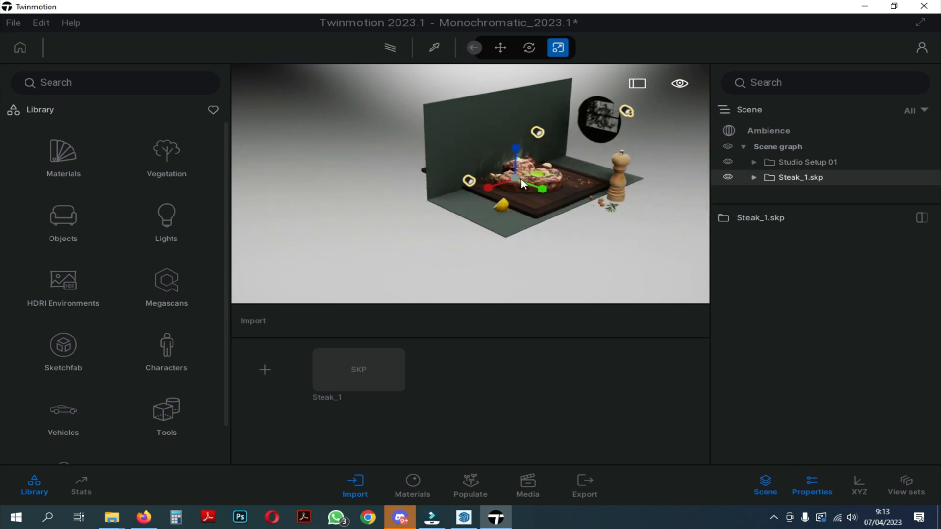
pyautogui.scroll(6, 496, 210)
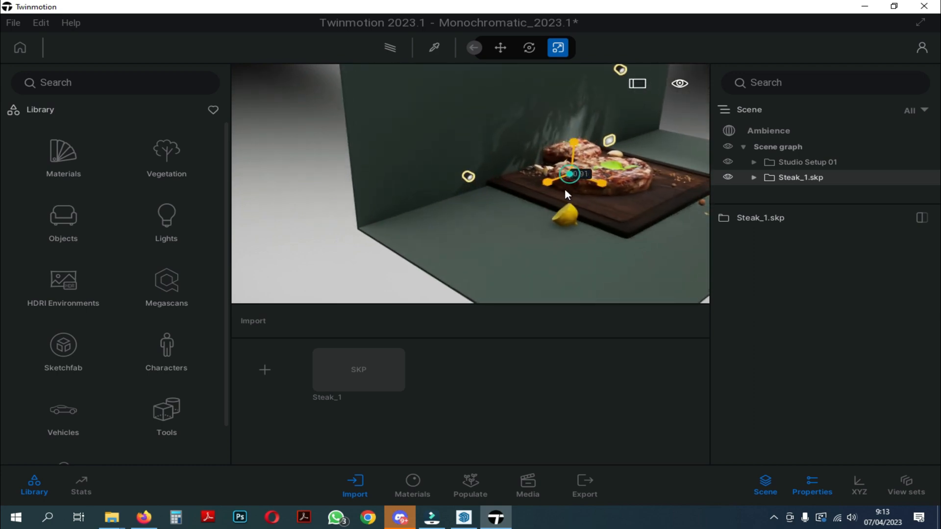
pyautogui.moveTo(564, 190); pyautogui.dragTo(547, 249)
# Step: Rotate the Steak_1.skp model -90° about its vertical axis on the studio floor
pyautogui.moveTo(613, 204); pyautogui.dragTo(553, 198, button='right')
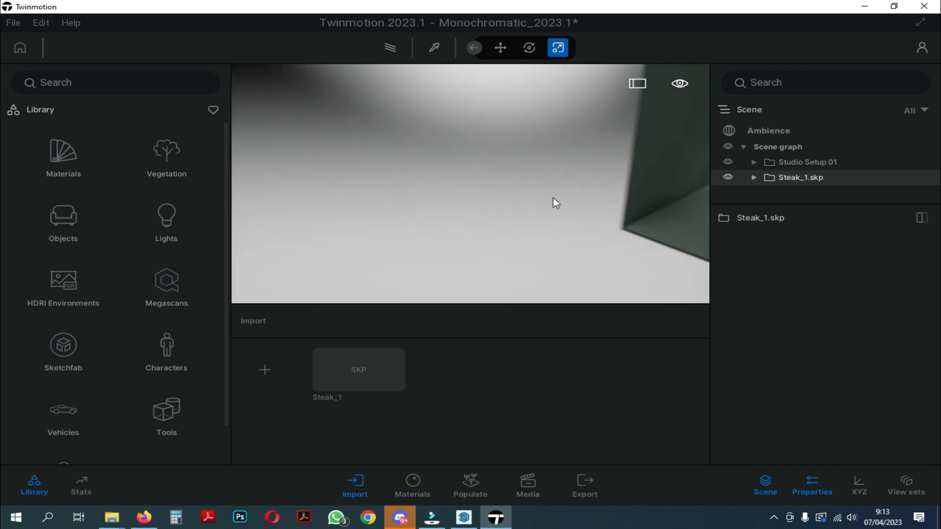
pyautogui.press('d')
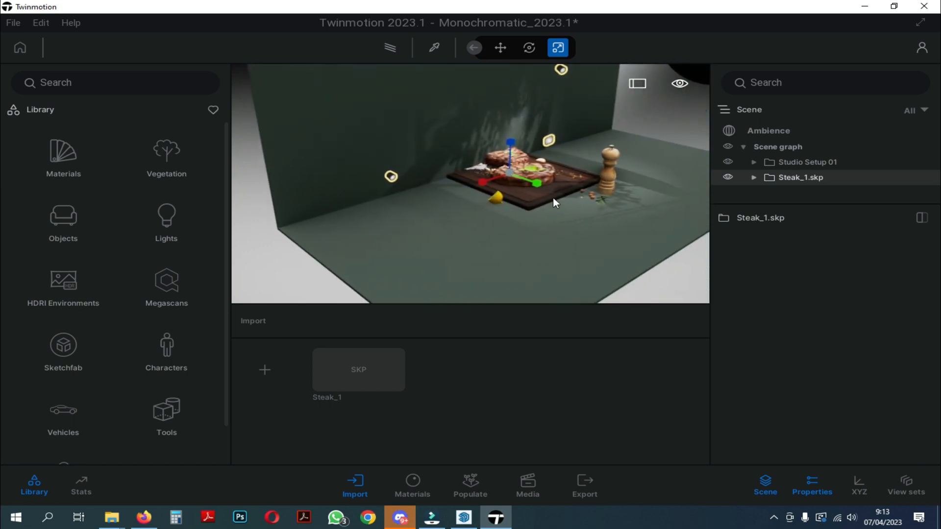
pyautogui.scroll(2, 553, 200)
pyautogui.click(500, 48)
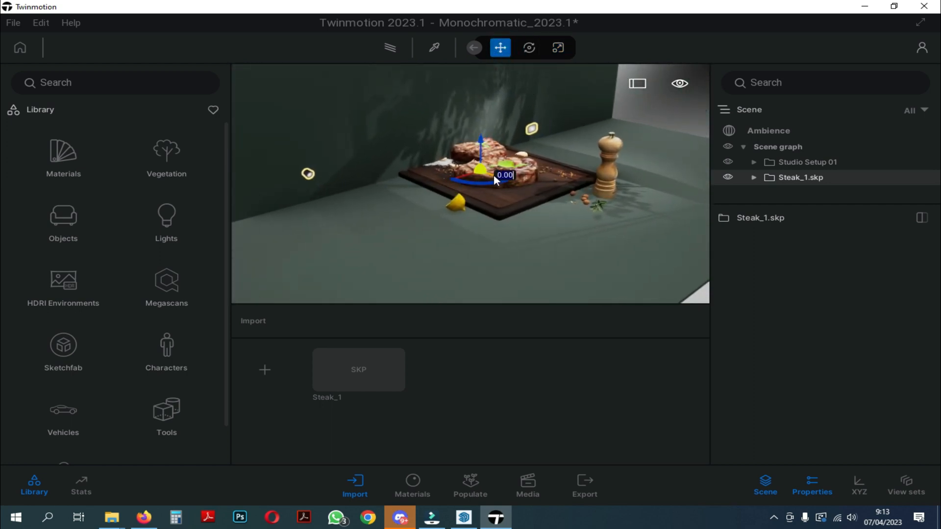
pyautogui.moveTo(493, 174); pyautogui.dragTo(621, 204)
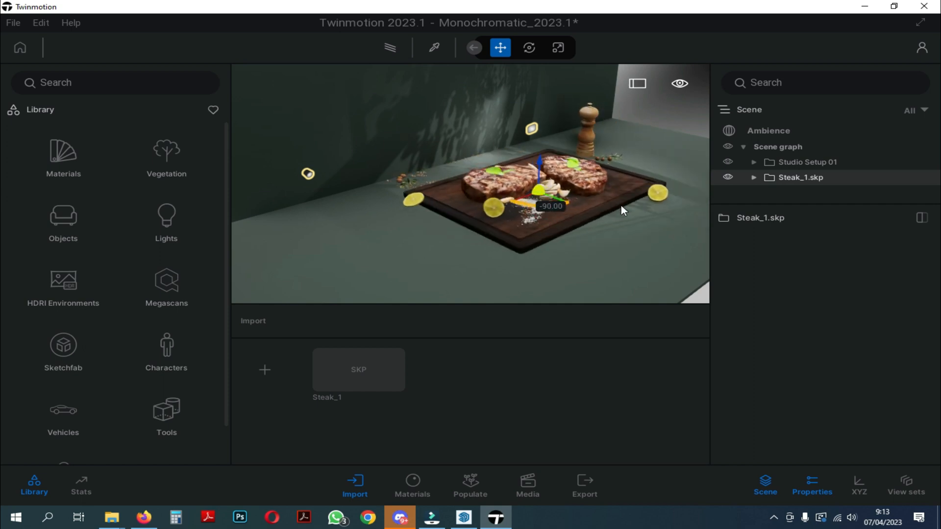
# Step: Scale the rotated Steak_1.skp model down slightly more in uniform proportion and deselect it
pyautogui.click(550, 52)
pyautogui.moveTo(540, 190); pyautogui.dragTo(512, 216)
pyautogui.click(502, 51)
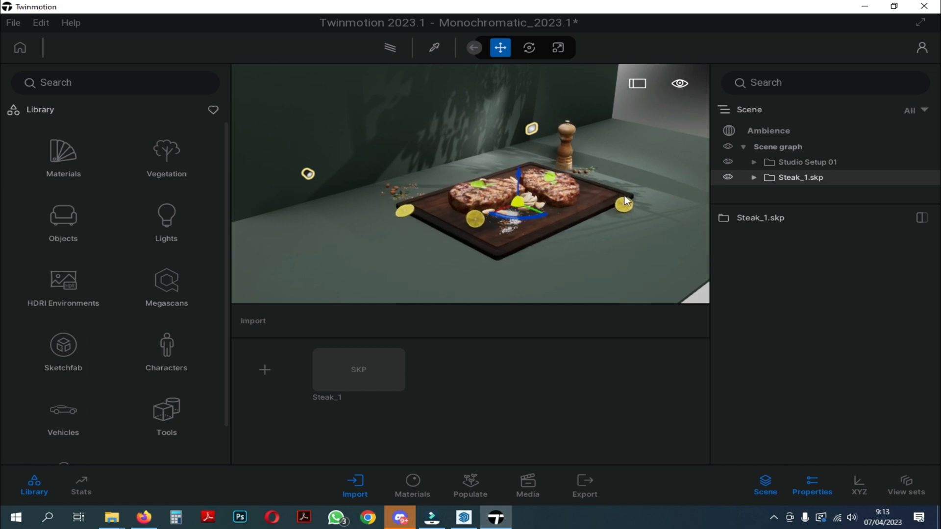
pyautogui.press('Escape')
# Step: Examine the steak board up close and from farther back against the edges of the studio floor and wall
pyautogui.press('d')
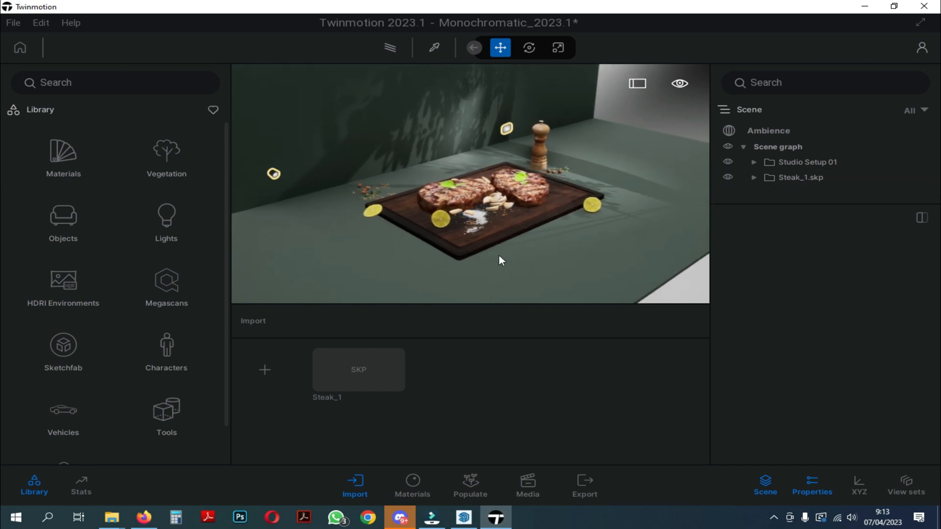
pyautogui.moveTo(498, 255); pyautogui.dragTo(495, 221, button='right')
pyautogui.moveTo(475, 296); pyautogui.dragTo(460, 229, button='middle')
pyautogui.scroll(5, 460, 228)
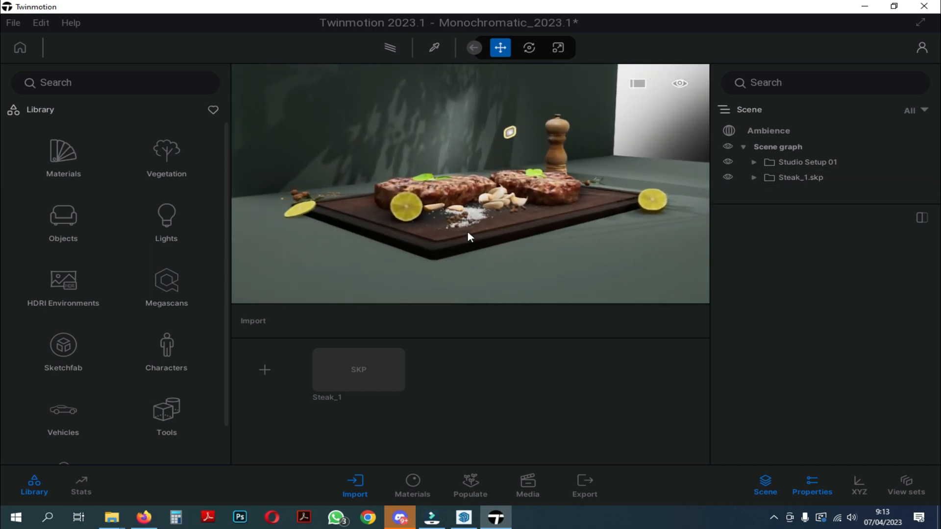
pyautogui.scroll(-10, 472, 239)
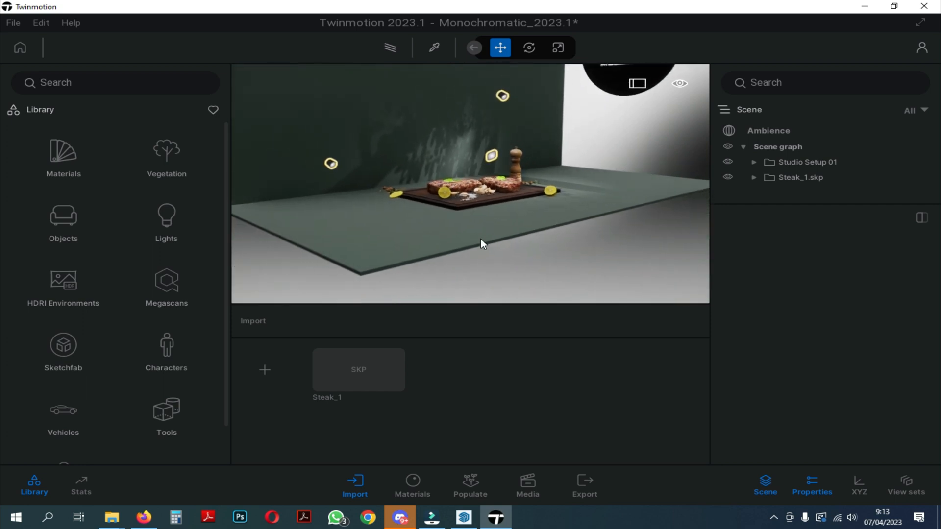
pyautogui.press('a')
pyautogui.scroll(-3, 480, 239)
pyautogui.keyDown('shift'); pyautogui.moveTo(489, 255); pyautogui.dragTo(483, 264, button='middle'); pyautogui.keyUp('shift')
pyautogui.moveTo(475, 230); pyautogui.dragTo(466, 193, button='middle')
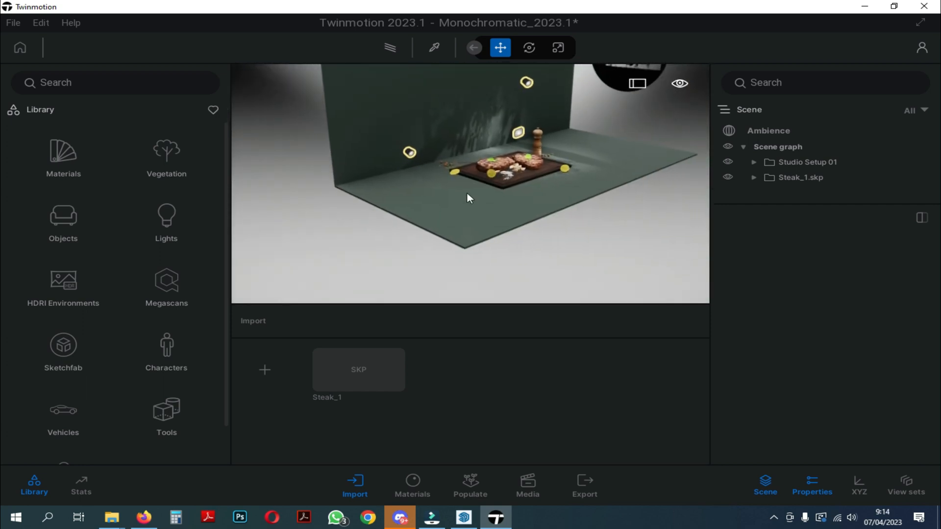
pyautogui.scroll(-1, 467, 193)
# Step: Enlarge the studio Wall and Floor together along the red axis and by about 1.67 along the green axis
pyautogui.click(426, 105)
pyautogui.moveTo(475, 153); pyautogui.dragTo(469, 212)
pyautogui.hotkey('ctrl', 'z')
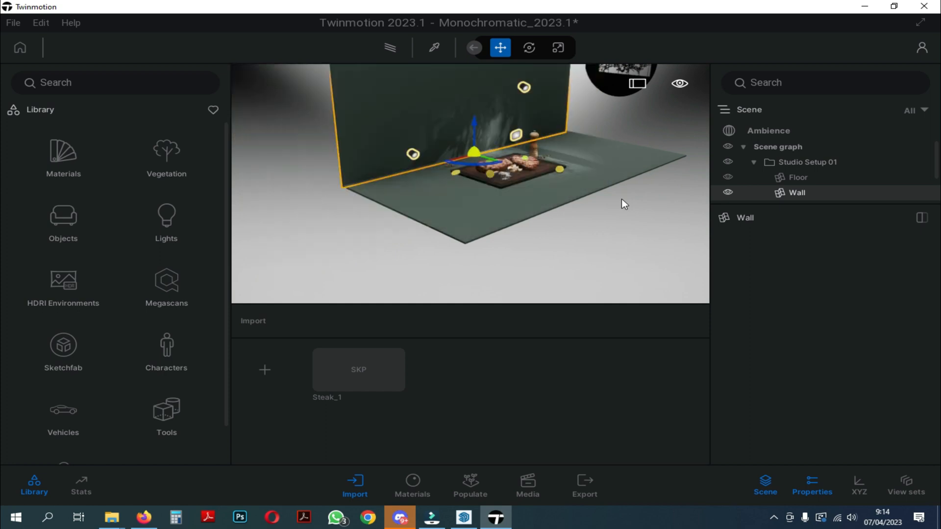
pyautogui.keyDown('ctrl'); pyautogui.click(472, 204); pyautogui.keyUp('ctrl')
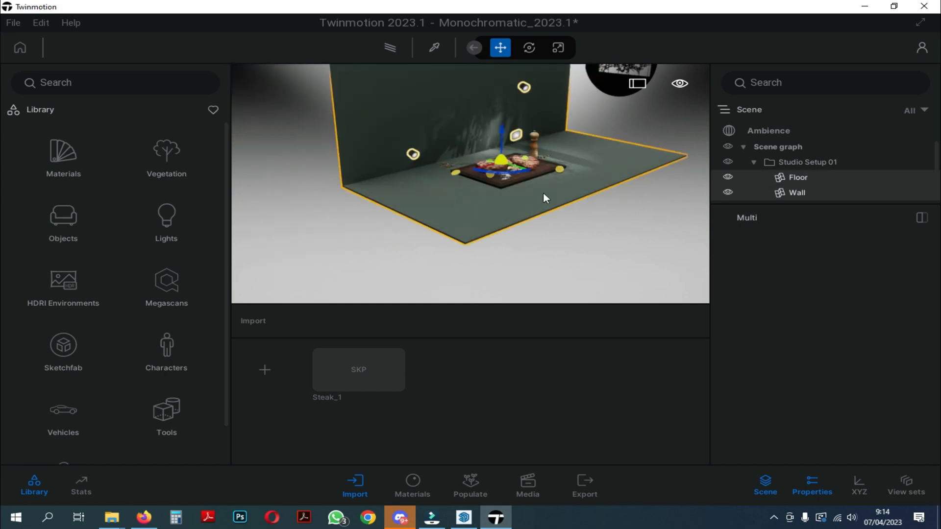
pyautogui.click(558, 48)
pyautogui.moveTo(456, 158); pyautogui.dragTo(383, 182)
pyautogui.moveTo(500, 163); pyautogui.dragTo(550, 202)
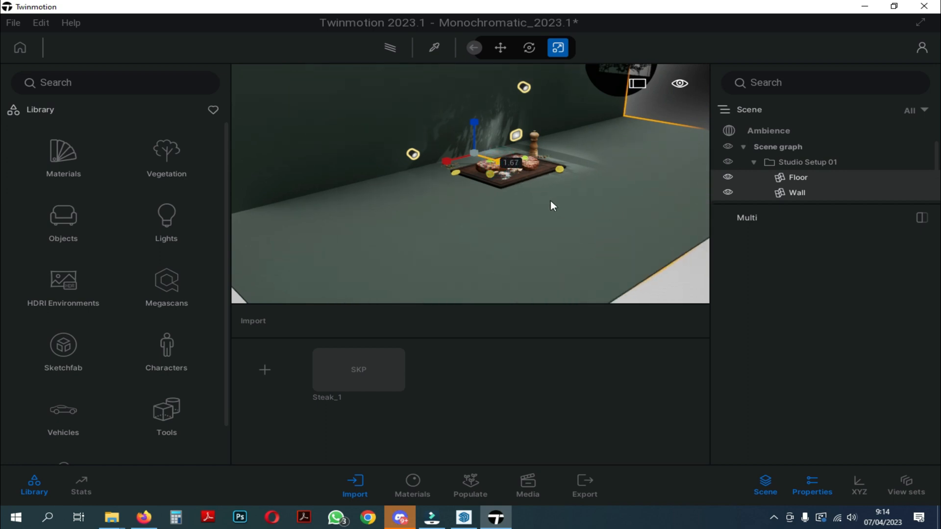
pyautogui.press('Escape')
# Step: Frame the steak board from a low corner angle with the pepper mill behind it and add it as a new image
pyautogui.scroll(10, 526, 256)
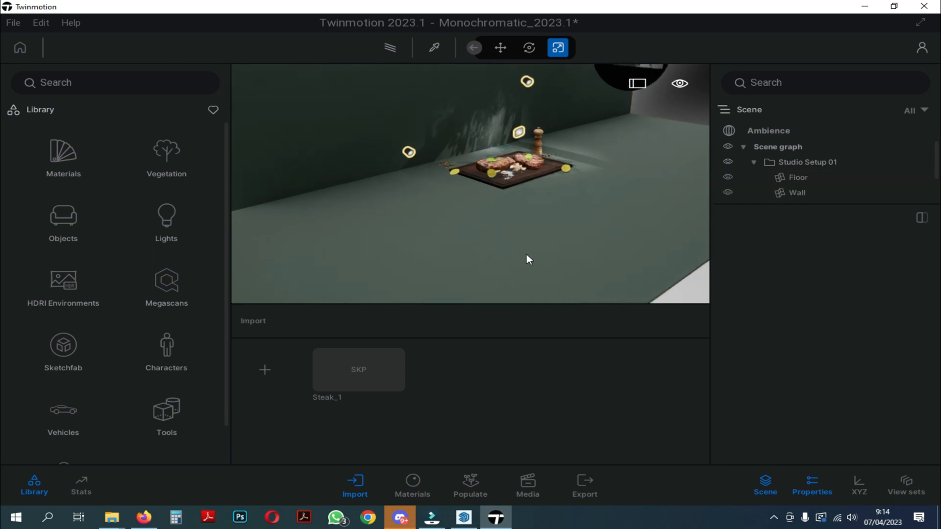
pyautogui.moveTo(486, 209); pyautogui.dragTo(460, 196, button='right')
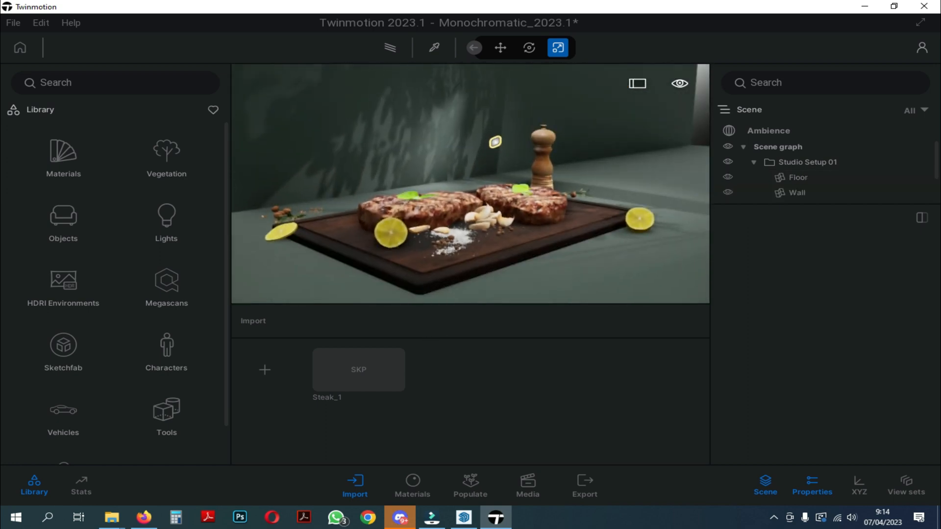
pyautogui.moveTo(465, 267); pyautogui.dragTo(473, 219, button='middle')
pyautogui.moveTo(473, 218); pyautogui.dragTo(480, 214, button='right')
pyautogui.moveTo(480, 214); pyautogui.dragTo(472, 244, button='middle')
pyautogui.scroll(1, 475, 220)
pyautogui.moveTo(471, 244); pyautogui.dragTo(477, 249, button='right')
pyautogui.press('a')
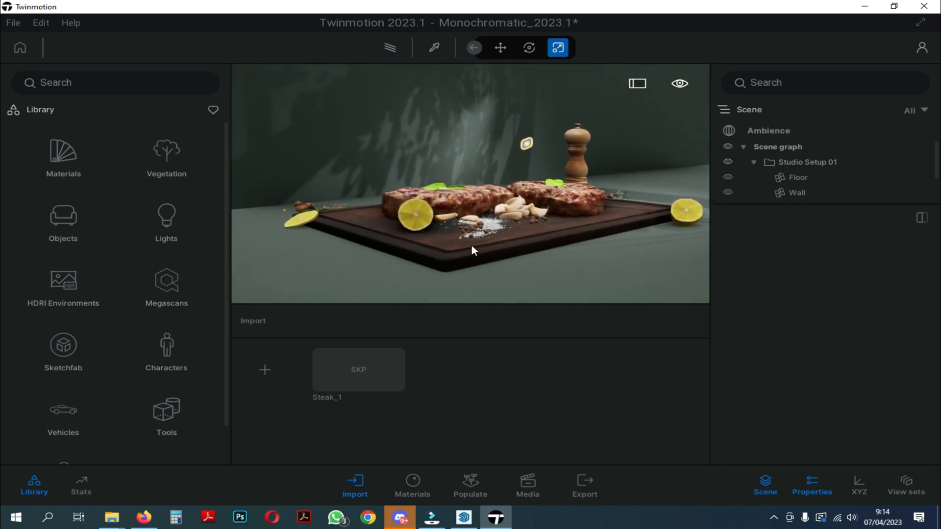
pyautogui.press('d')
pyautogui.press('q')
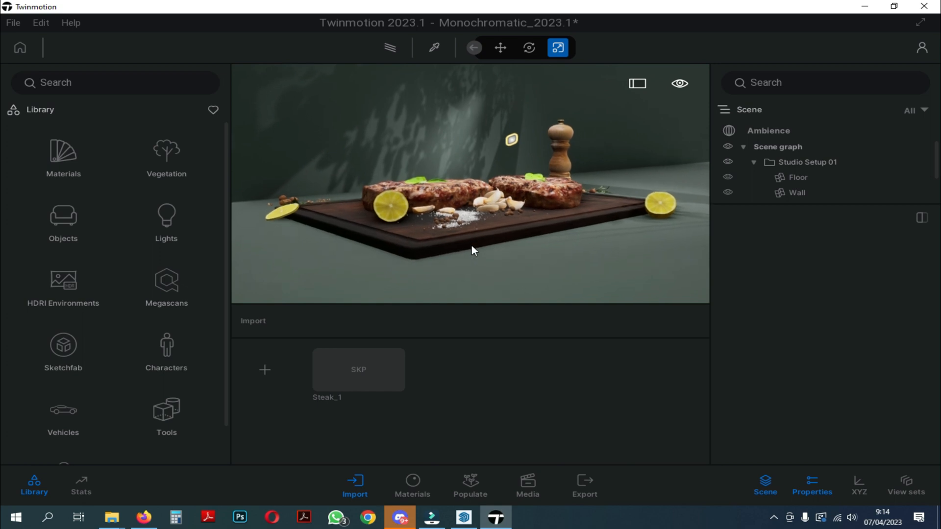
pyautogui.click(529, 485)
pyautogui.click(271, 370)
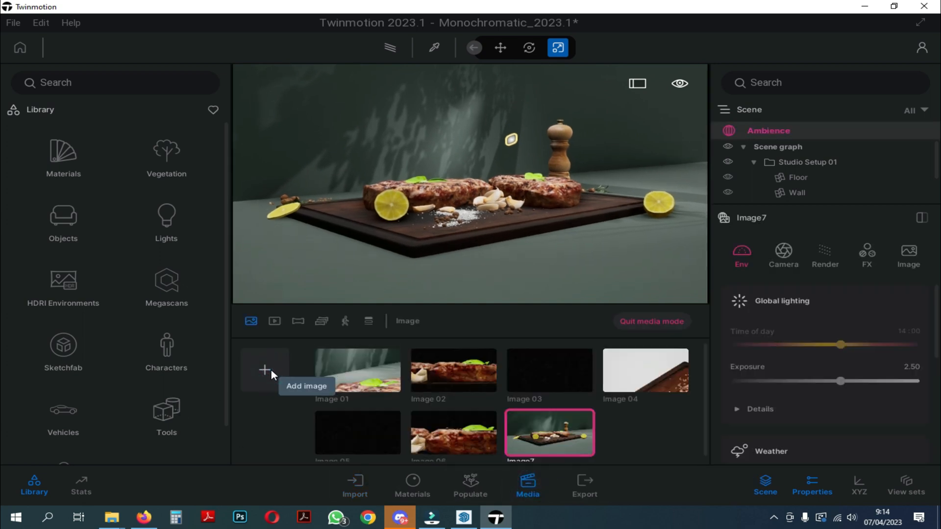
# Step: Compose an overhead camera view with the cutting board centred and the pepper mill and lemon slices around it
pyautogui.press('e')
pyautogui.moveTo(449, 147); pyautogui.dragTo(457, 215, button='right')
pyautogui.press('d')
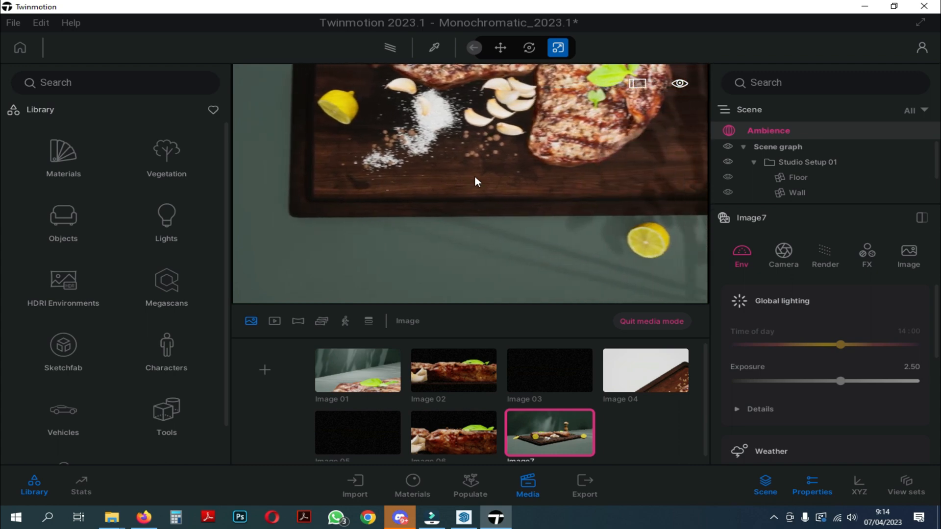
pyautogui.press('e')
pyautogui.press('a')
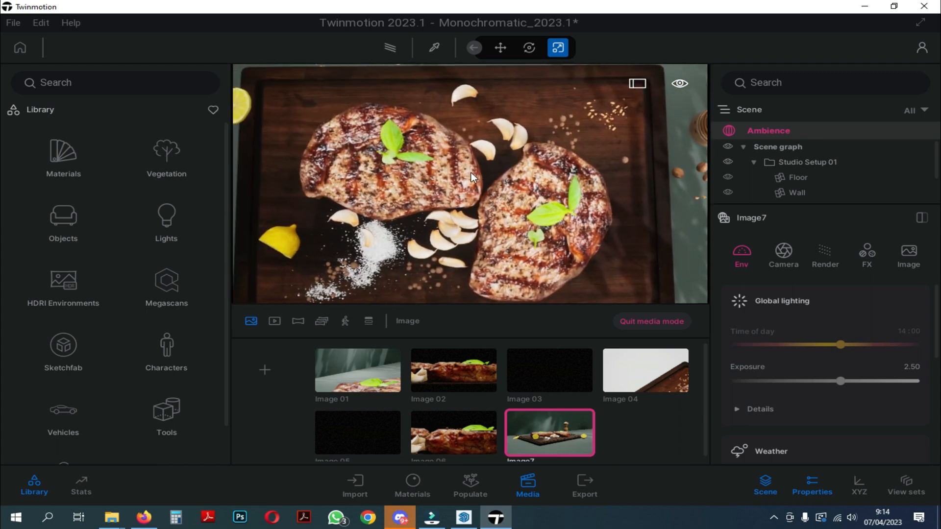
pyautogui.moveTo(471, 173); pyautogui.dragTo(467, 172, button='right')
pyautogui.scroll(-5, 466, 172)
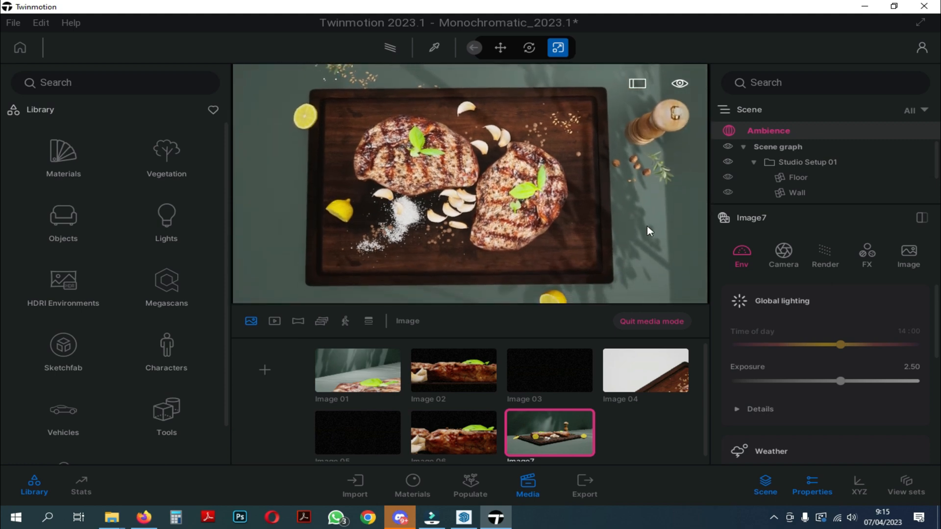
pyautogui.moveTo(647, 230)
pyautogui.mouseDown(button='right')
pyautogui.moveTo(671, 232)
pyautogui.moveTo(644, 230)
pyautogui.mouseUp(button='right')
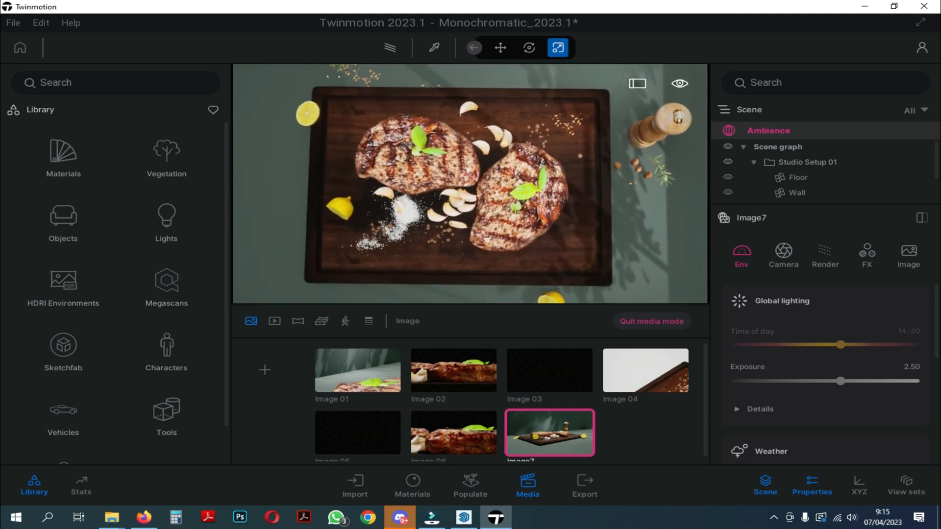
# Step: Show the camera's XYZ values and set its Z rotation to -90° to straighten the overhead view
pyautogui.click(861, 485)
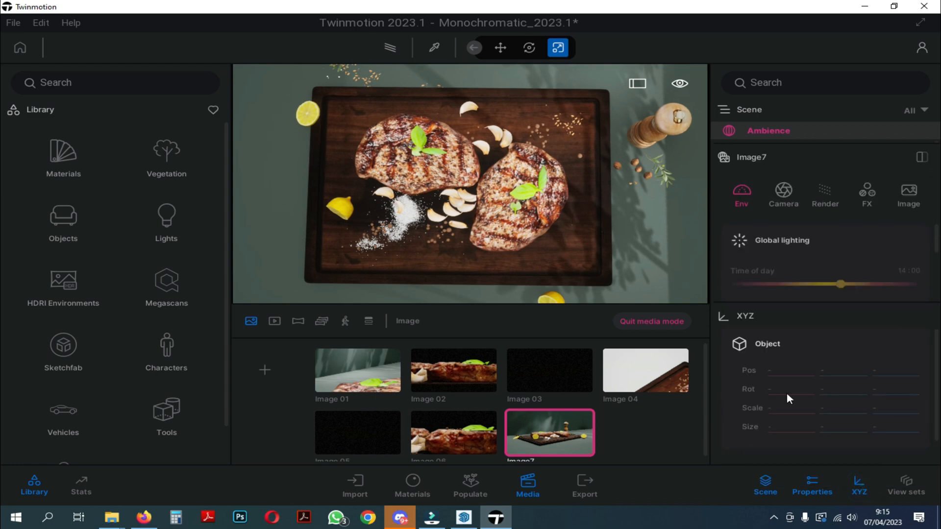
pyautogui.scroll(-2, 827, 390)
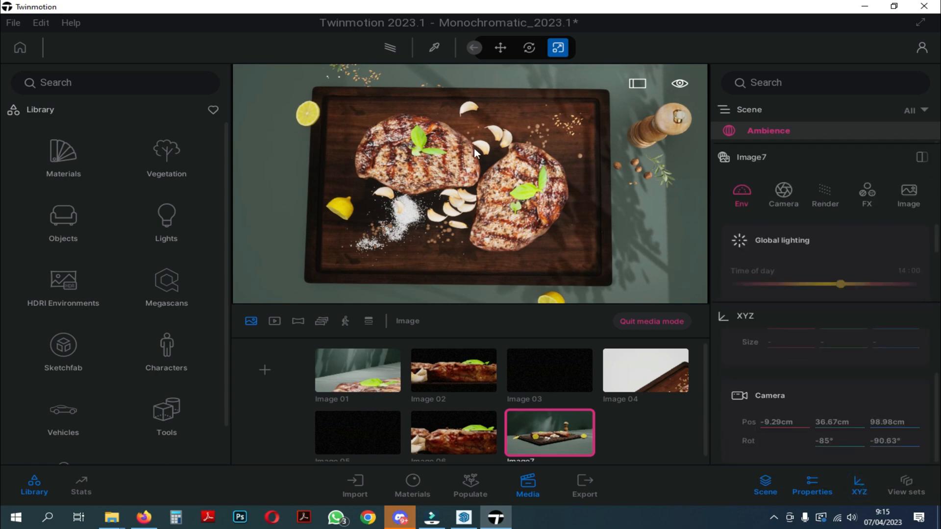
pyautogui.moveTo(474, 153); pyautogui.dragTo(467, 153, button='right')
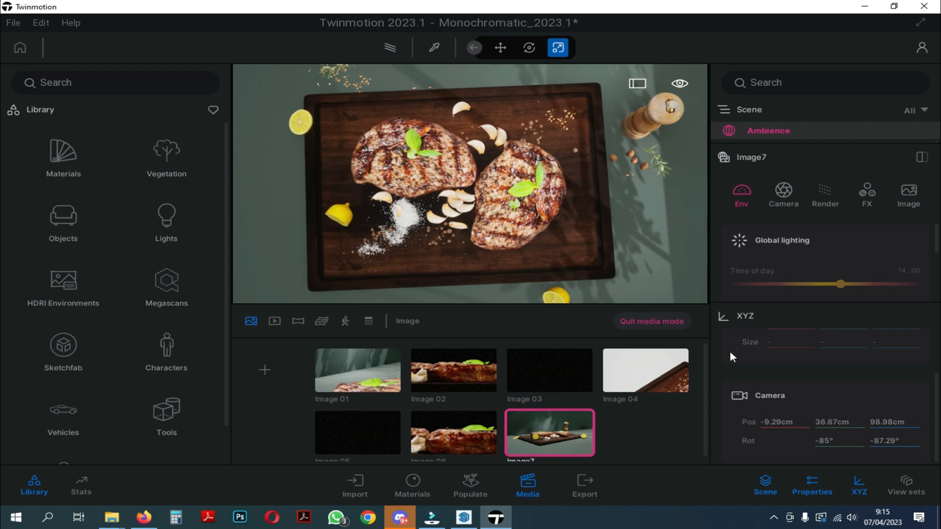
pyautogui.click(888, 444)
pyautogui.write('-')
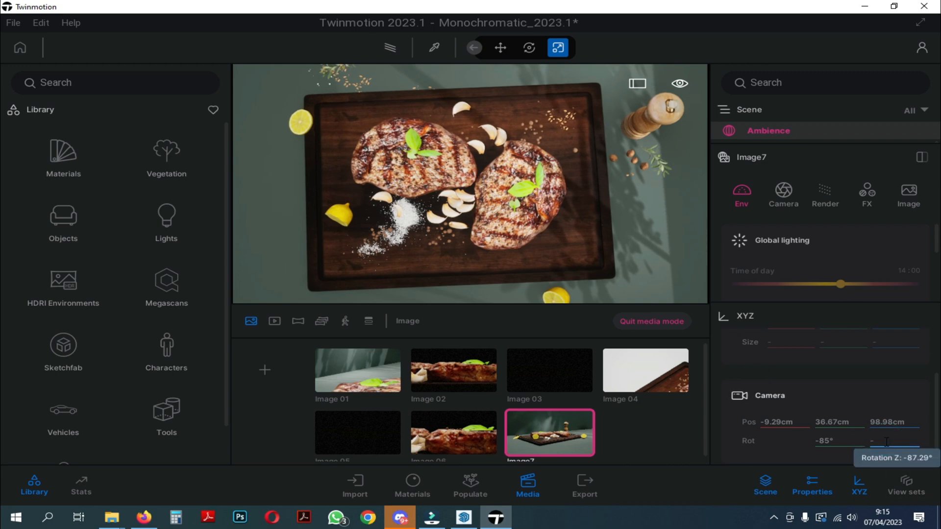
pyautogui.write('90')
pyautogui.press('Return')
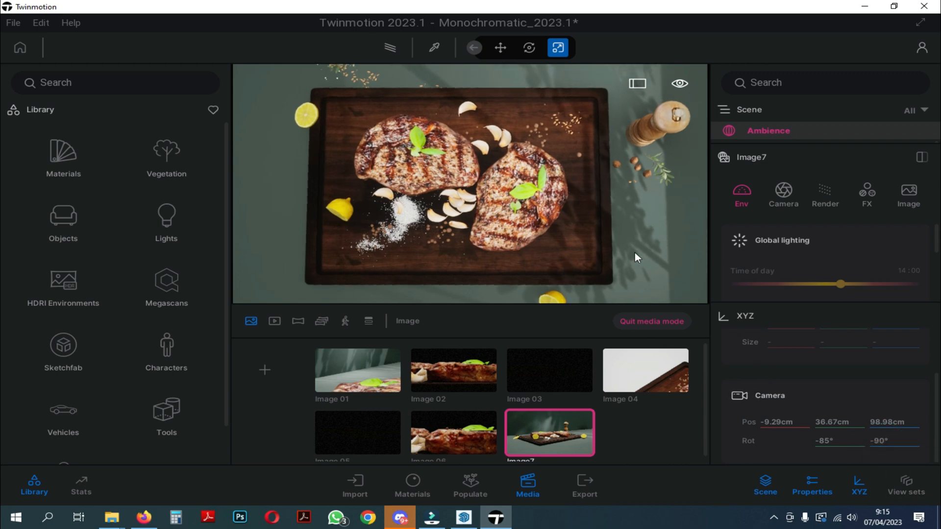
# Step: Refine the overhead framing so the whole board, pepper mill and lower lemon are in shot, and add it as a new image
pyautogui.scroll(-5, 505, 184)
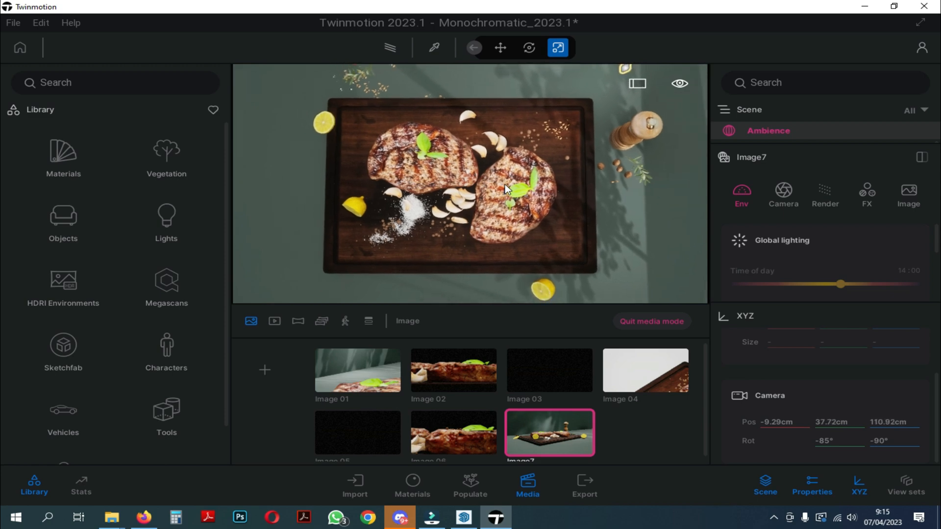
pyautogui.moveTo(505, 184); pyautogui.dragTo(503, 181, button='middle')
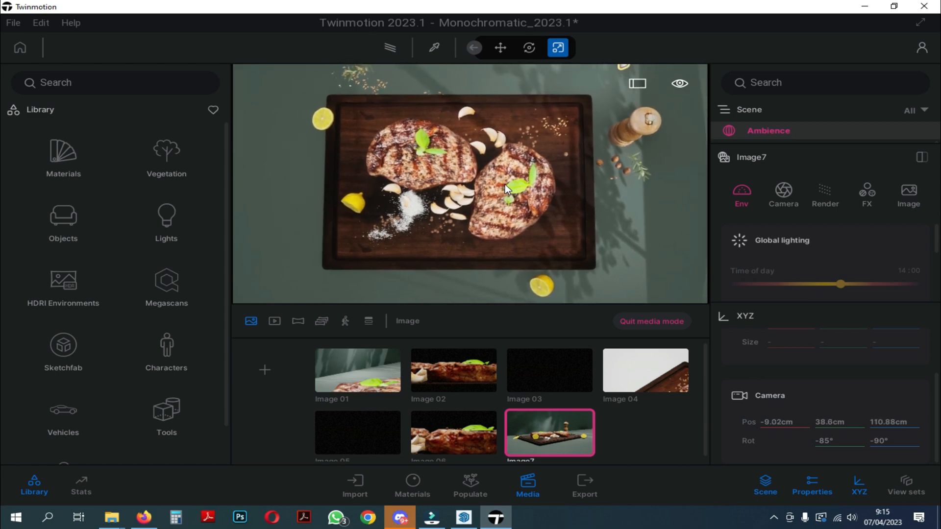
pyautogui.scroll(-6, 504, 184)
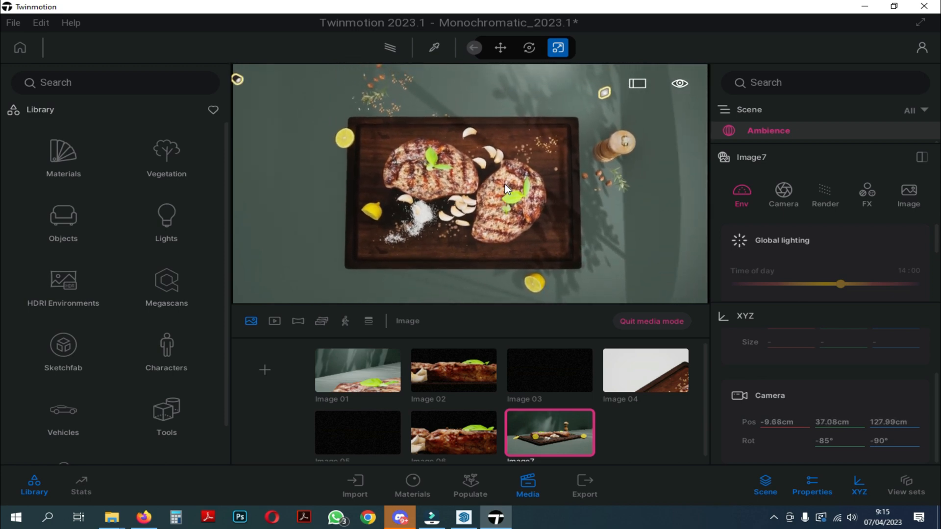
pyautogui.scroll(3, 505, 184)
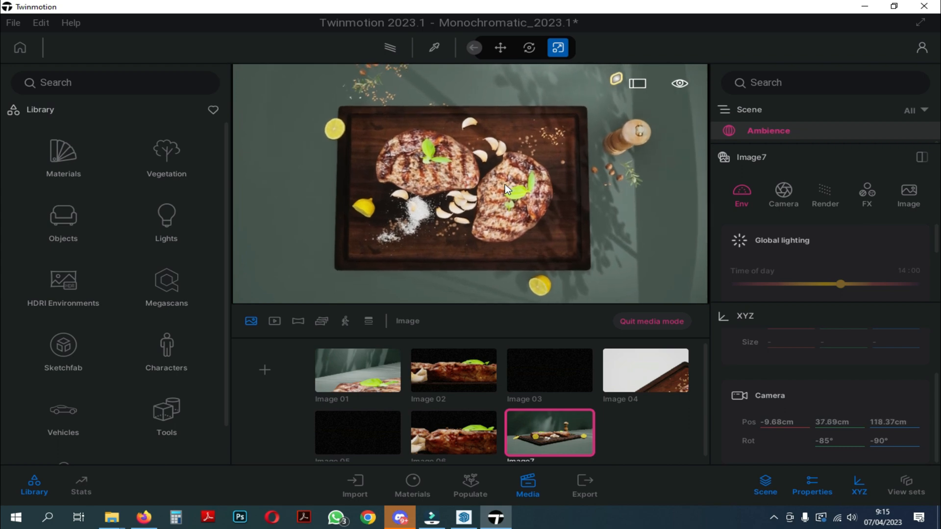
pyautogui.scroll(3, 505, 184)
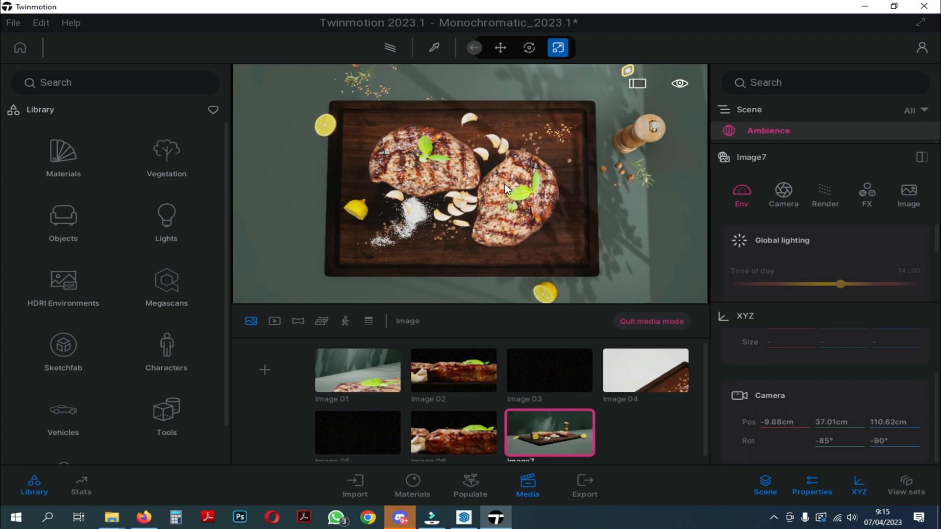
pyautogui.press('d')
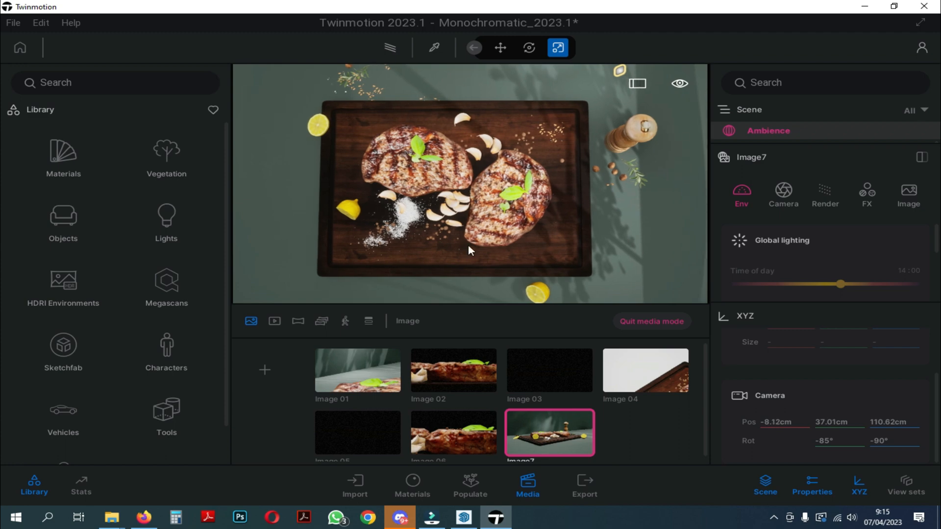
pyautogui.click(275, 376)
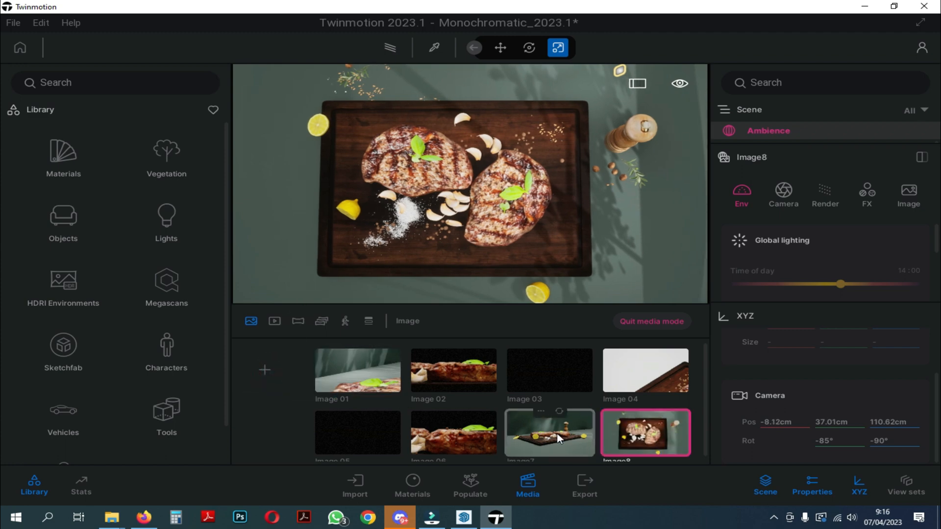
# Step: Compare the saved low-angle and overhead images, finishing on Image7, and quit media mode
pyautogui.click(586, 433)
pyautogui.click(629, 438)
pyautogui.click(570, 433)
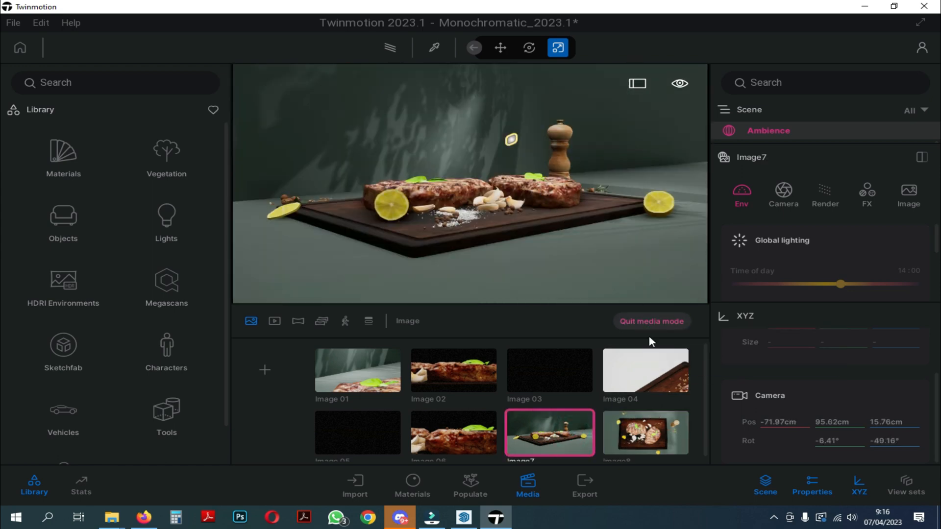
pyautogui.click(647, 322)
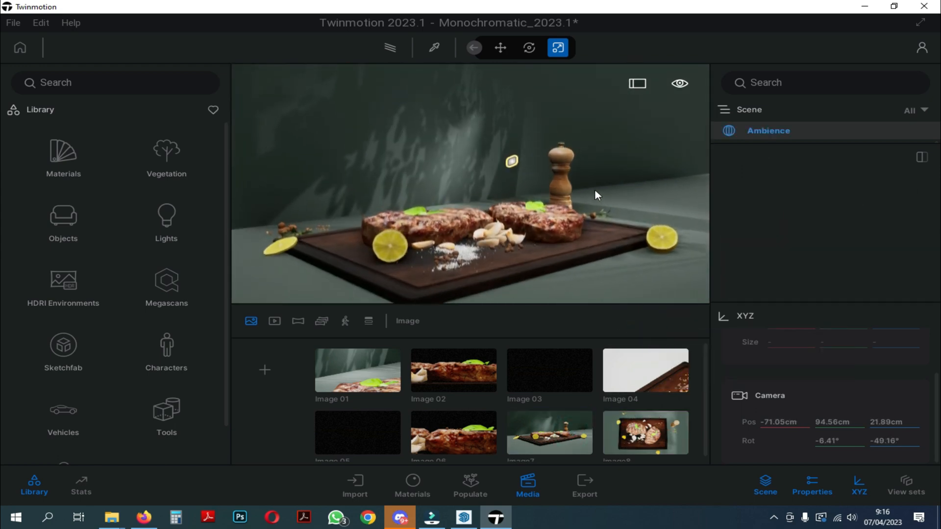
# Step: Fly in close to the steak in front of the pepper mill and pick its Steak1 material
pyautogui.press('w')
pyautogui.press('d')
pyautogui.press('q')
pyautogui.press('e')
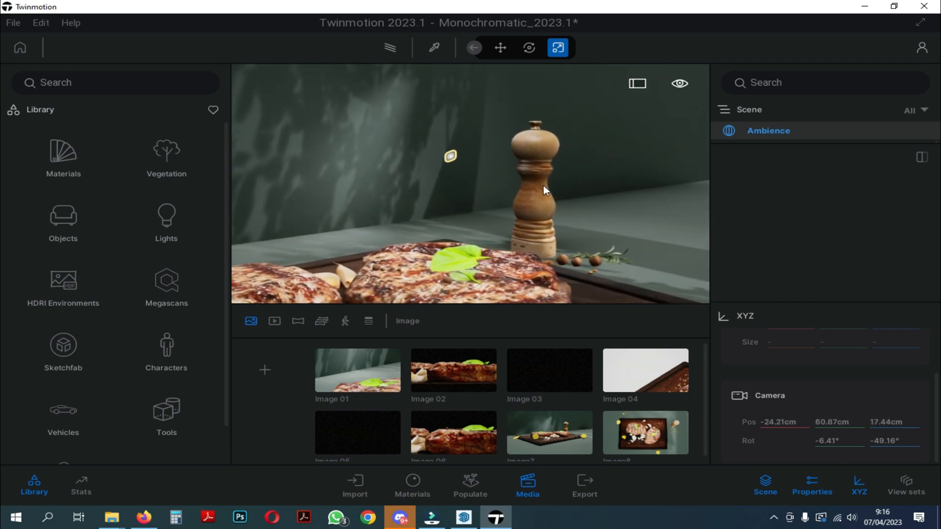
pyautogui.press('w')
pyautogui.press('q')
pyautogui.moveTo(502, 185); pyautogui.dragTo(460, 129, button='right')
pyautogui.press('t')
pyautogui.click(484, 226)
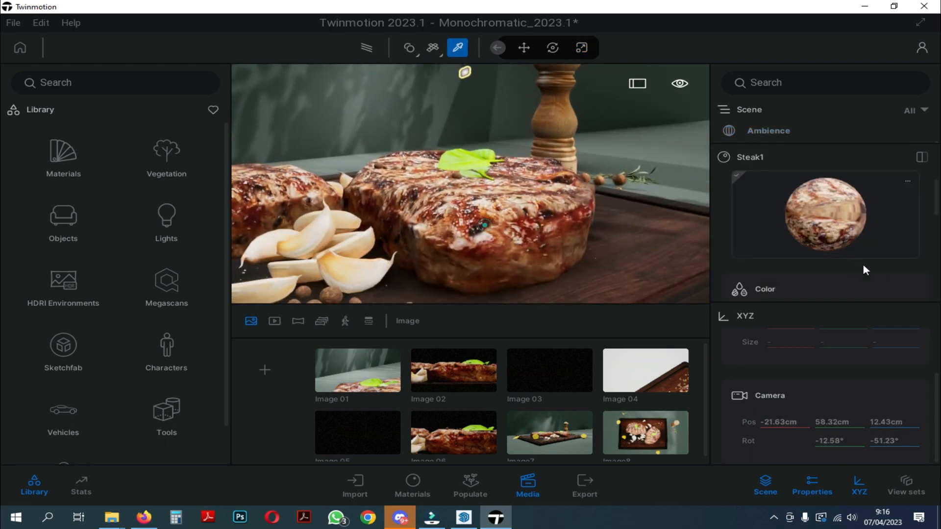
# Step: Hide the XYZ values and enable Parallax in the normal details of the Steak1 material
pyautogui.scroll(-5, 935, 189)
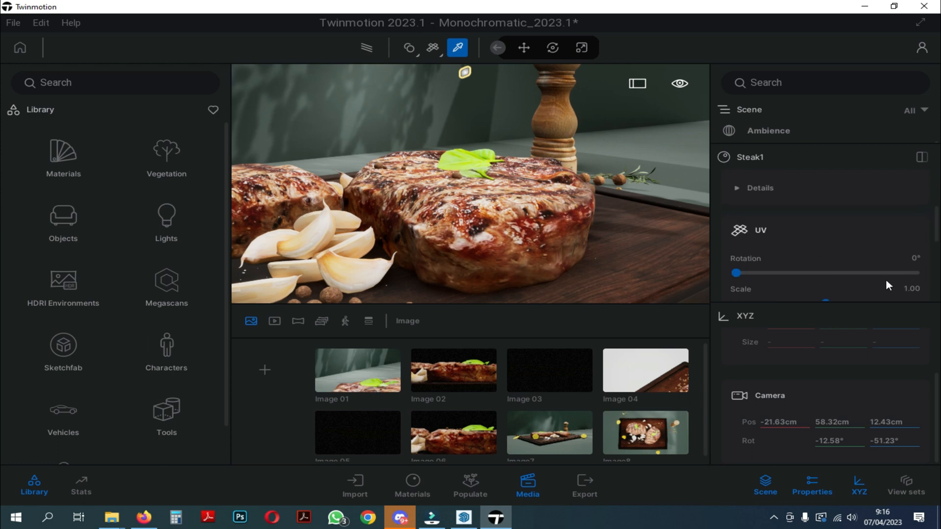
pyautogui.click(858, 490)
pyautogui.scroll(-5, 824, 314)
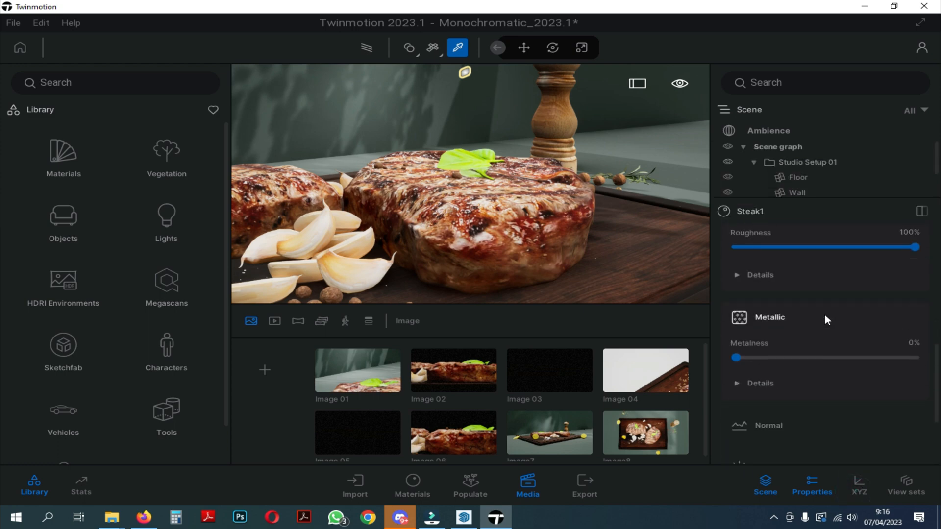
pyautogui.scroll(-2, 808, 326)
pyautogui.click(828, 334)
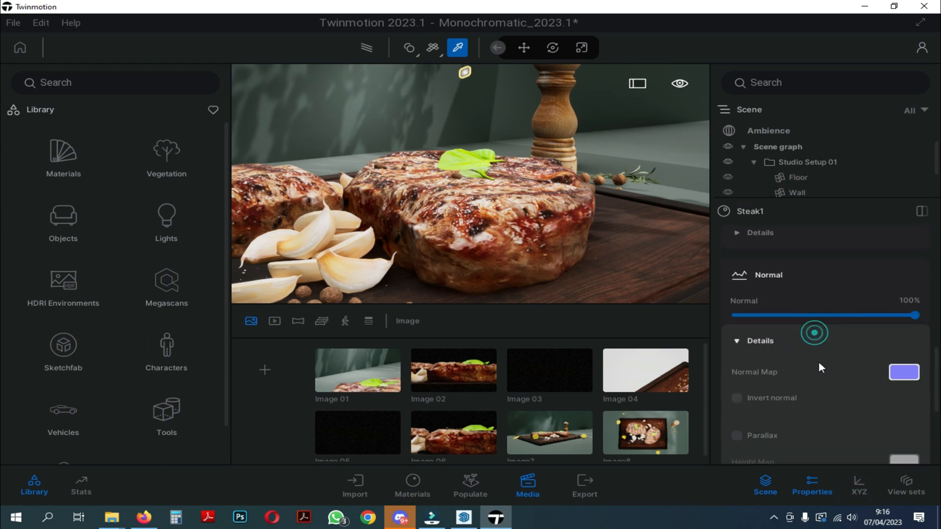
pyautogui.scroll(-1, 804, 367)
pyautogui.click(771, 384)
pyautogui.scroll(-1, 813, 418)
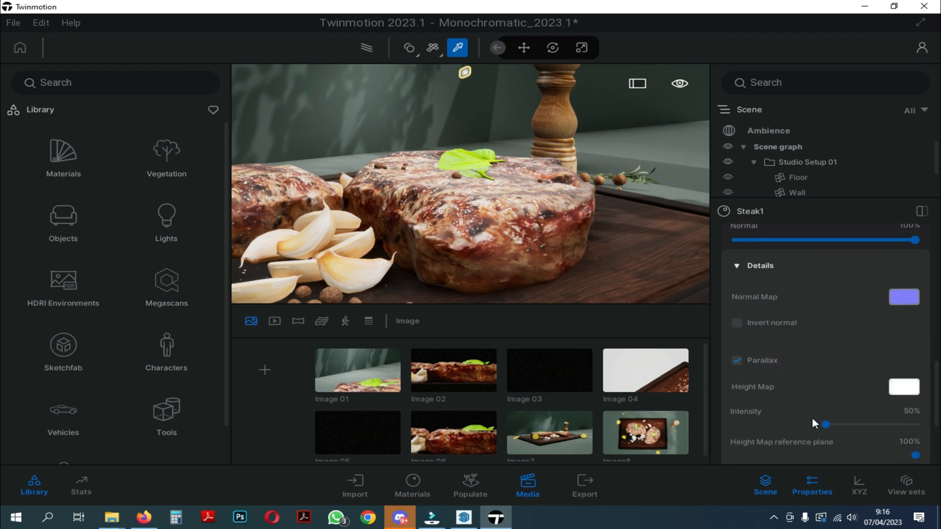
# Step: Set the Steak1 parallax intensity to 67% with the height map reference plane at 100%
pyautogui.click(827, 407)
pyautogui.moveTo(828, 407); pyautogui.dragTo(761, 402)
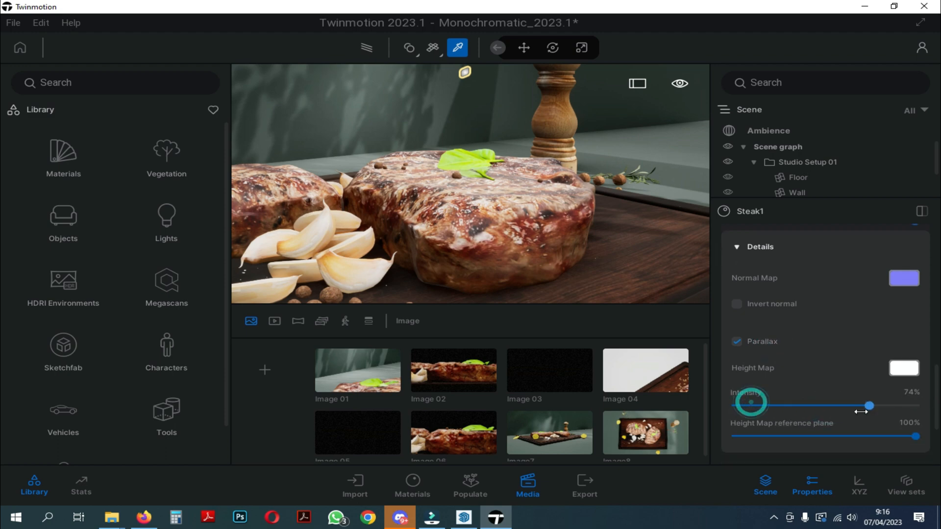
pyautogui.moveTo(861, 411); pyautogui.dragTo(844, 411)
pyautogui.moveTo(914, 436)
pyautogui.mouseDown()
pyautogui.moveTo(701, 426)
pyautogui.moveTo(916, 436)
pyautogui.mouseUp()
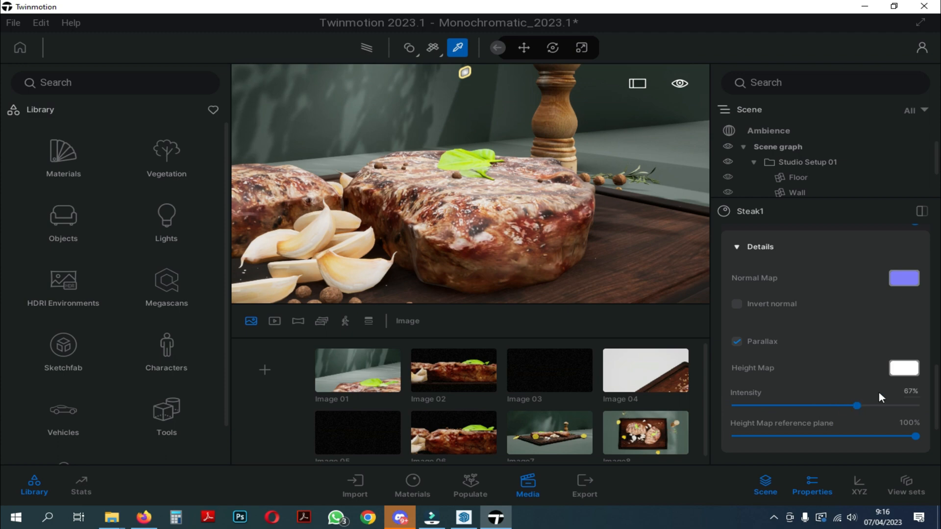
# Step: Pick the garlic material and Material__1 near the scattered peppercorns and enable Parallax on them
pyautogui.press('a')
pyautogui.press('s')
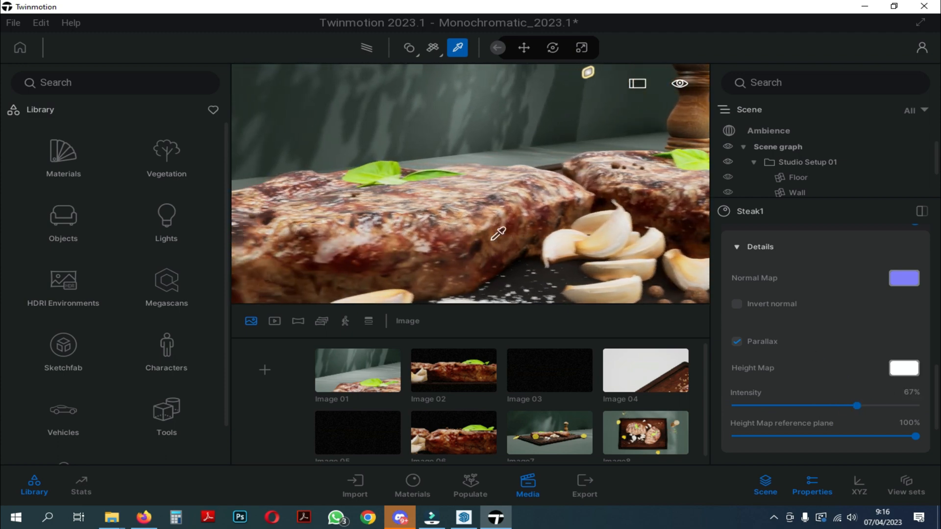
pyautogui.press('s')
pyautogui.press('d')
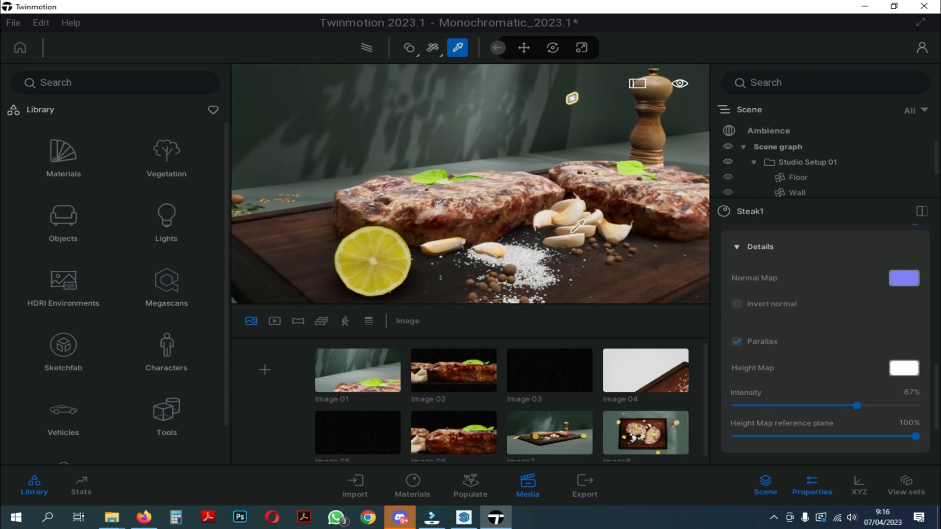
pyautogui.click(570, 215)
pyautogui.click(736, 345)
pyautogui.moveTo(578, 225); pyautogui.dragTo(536, 253, button='right')
pyautogui.click(539, 250)
pyautogui.click(737, 341)
pyautogui.press('w')
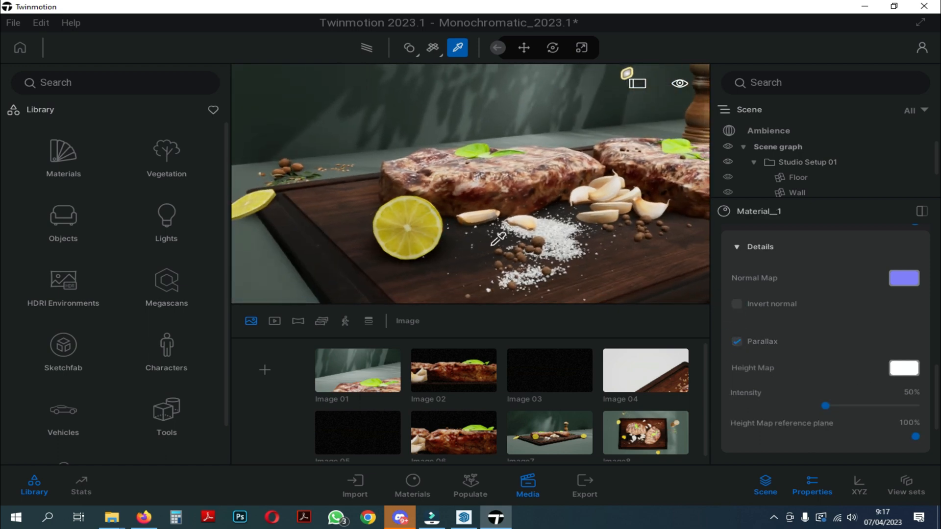
# Step: Set the height map reference plane of Material__1 to 48%, checking the board from several angles
pyautogui.press('a')
pyautogui.click(392, 152)
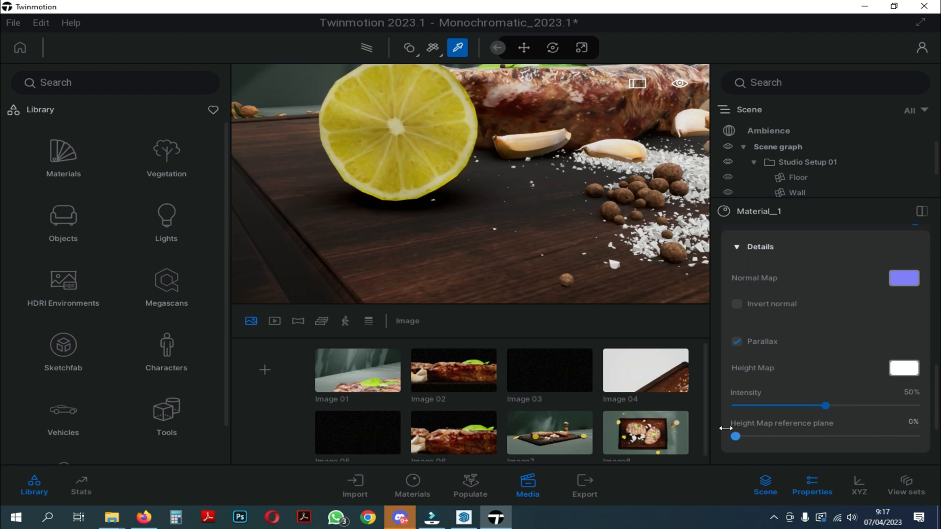
pyautogui.moveTo(855, 430); pyautogui.dragTo(936, 431)
pyautogui.press('a')
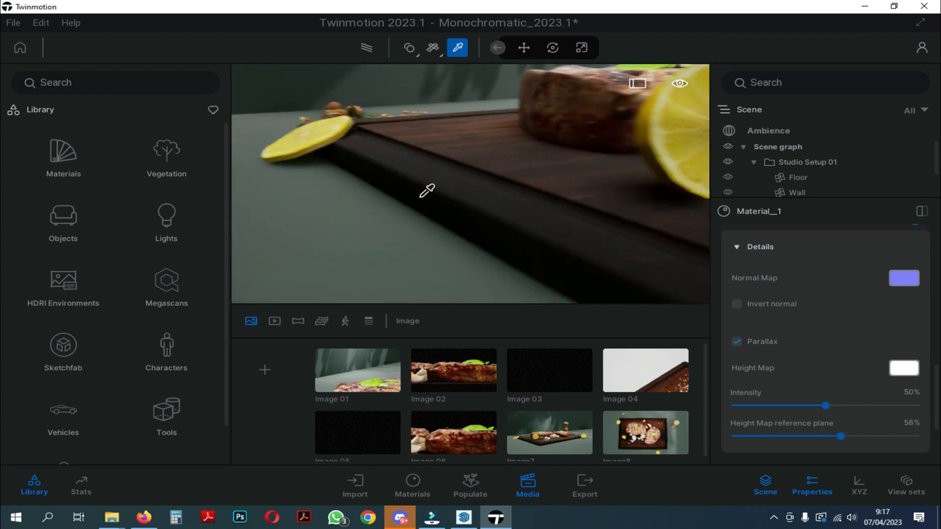
pyautogui.moveTo(427, 189); pyautogui.dragTo(535, 213, button='right')
pyautogui.moveTo(828, 436); pyautogui.dragTo(718, 423)
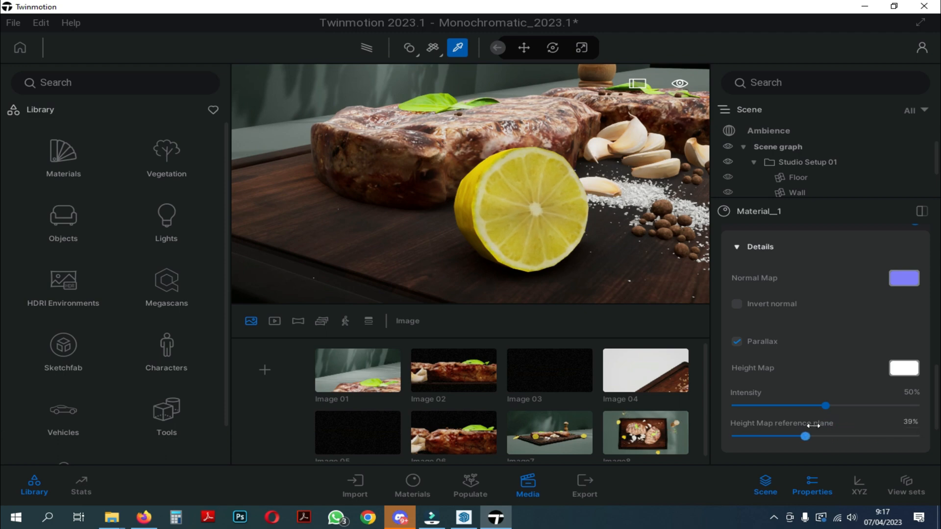
pyautogui.press('d')
pyautogui.moveTo(563, 98); pyautogui.dragTo(641, 85, button='right')
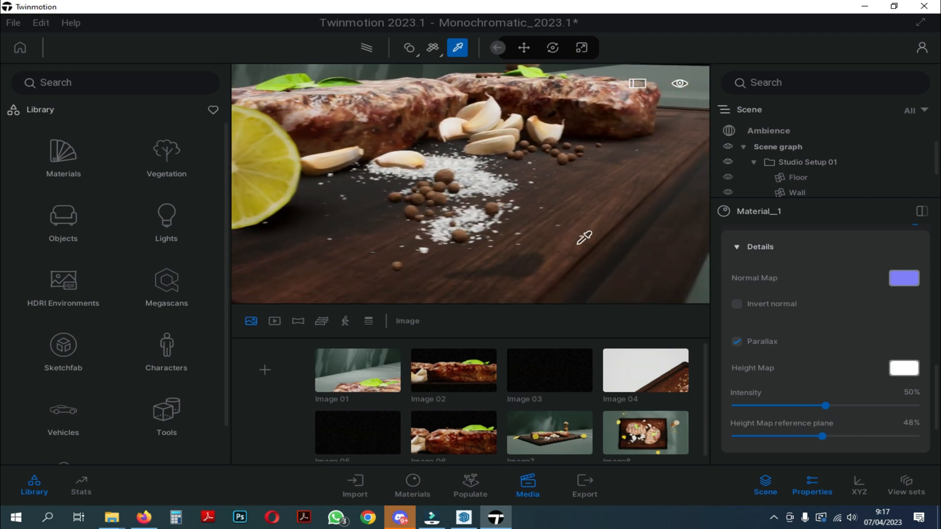
# Step: Find the Megascans wood board surfaces in the library and apply the light Plywood material to the pepper mill
pyautogui.press('a')
pyautogui.moveTo(583, 231); pyautogui.dragTo(618, 146, button='right')
pyautogui.press('w')
pyautogui.click(166, 284)
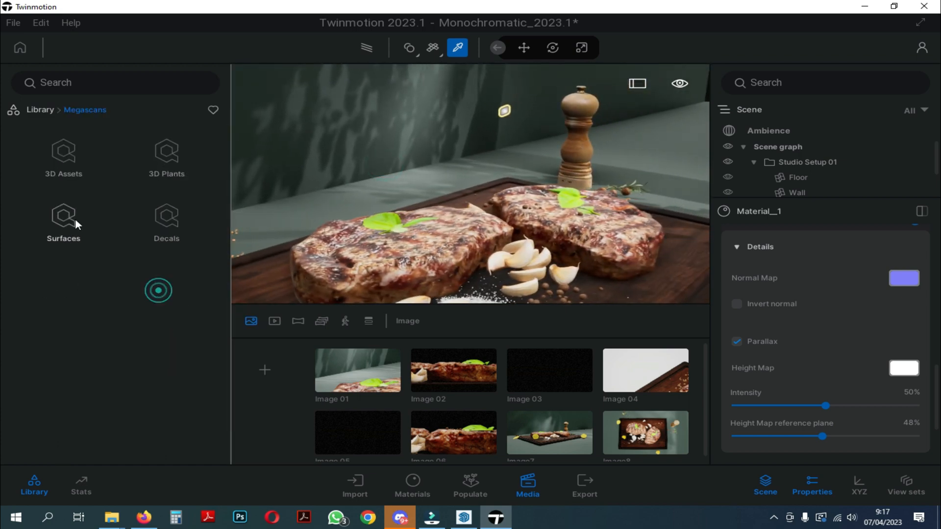
pyautogui.click(71, 220)
pyautogui.click(156, 142)
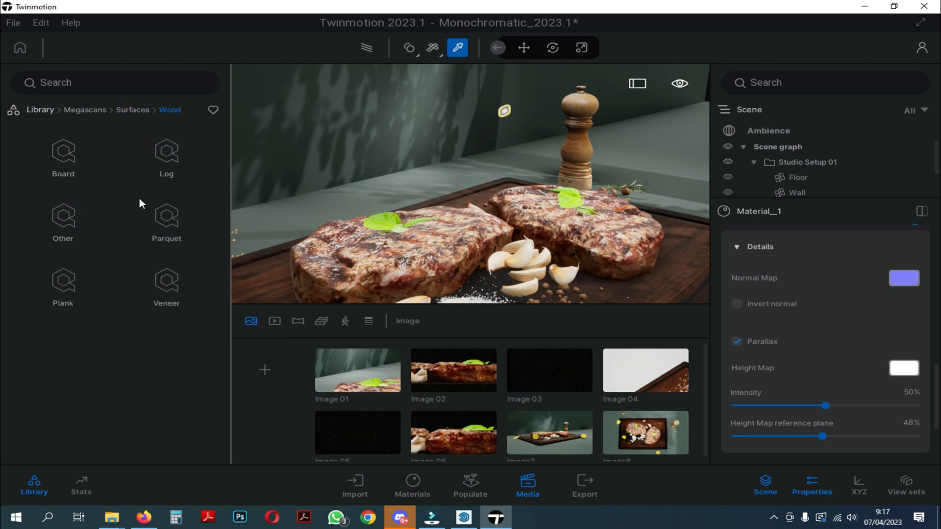
pyautogui.click(68, 159)
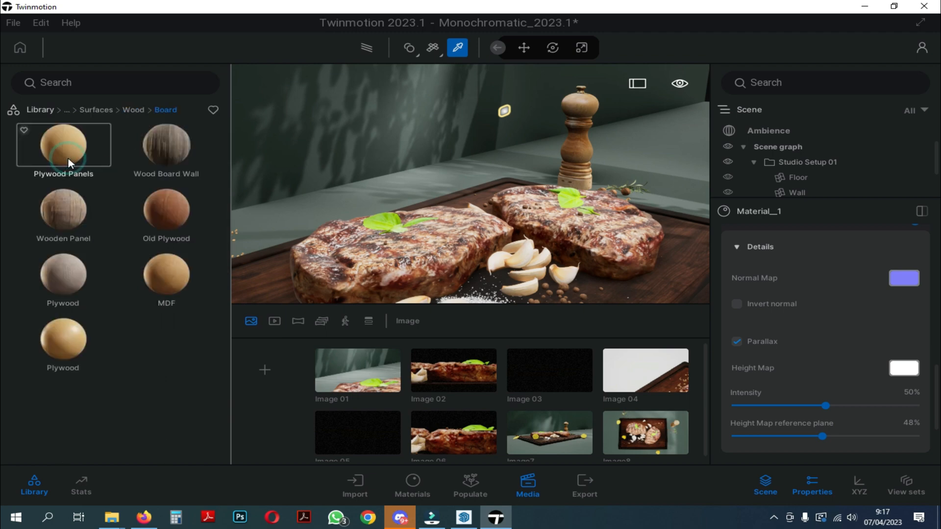
pyautogui.click(134, 109)
pyautogui.click(64, 223)
pyautogui.click(133, 109)
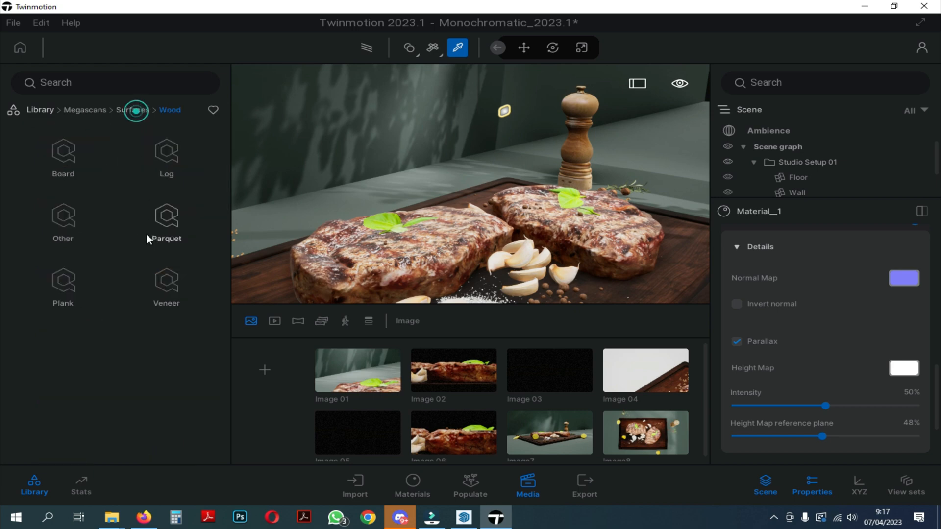
pyautogui.click(70, 157)
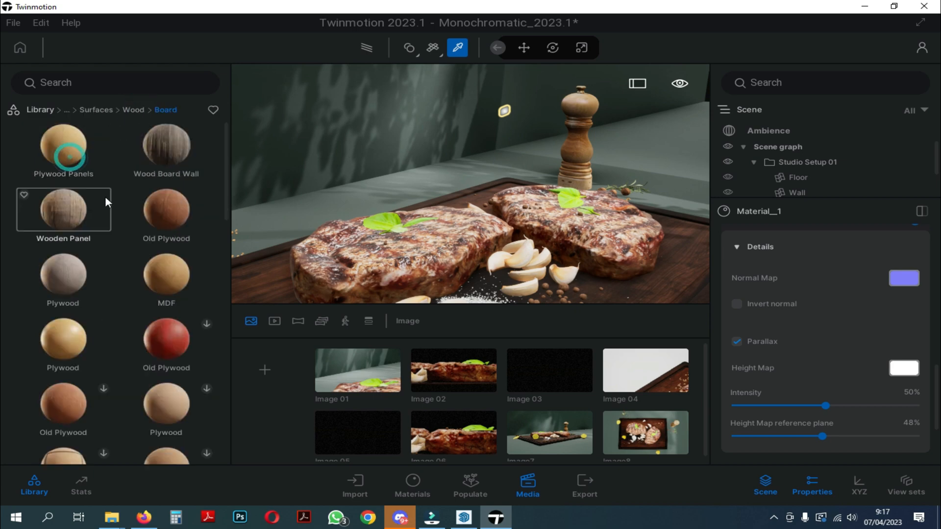
pyautogui.moveTo(83, 329); pyautogui.dragTo(578, 149)
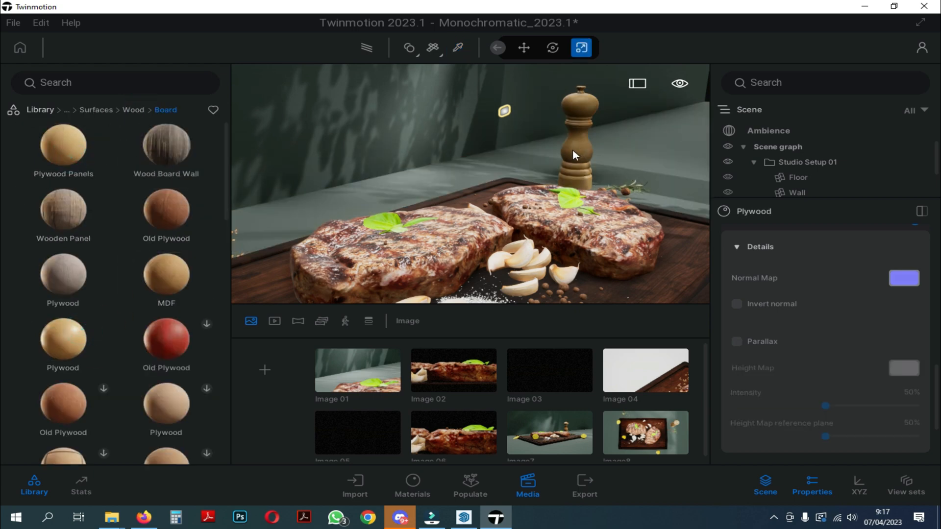
# Step: Examine the pepper mill's plywood finish and the steaks on the board up close, and return to the Image7 camera view
pyautogui.press('d')
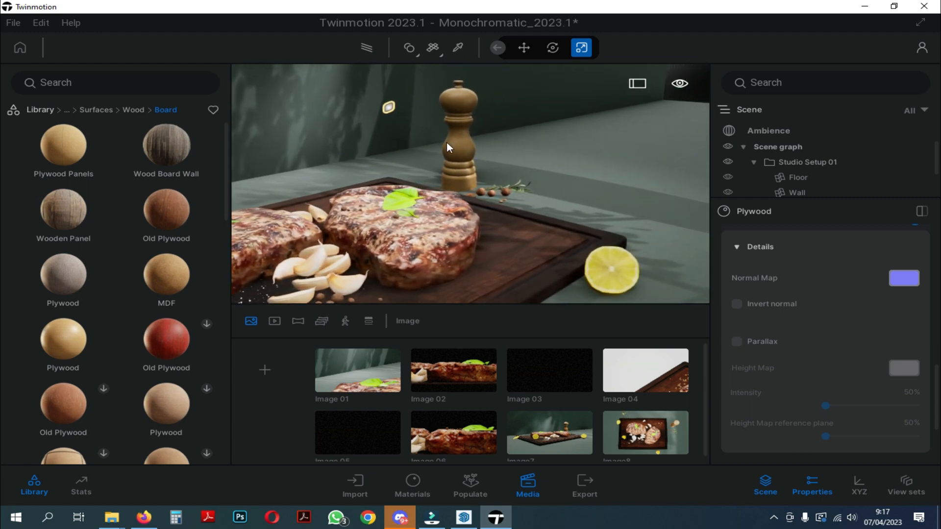
pyautogui.press('w')
pyautogui.press('e')
pyautogui.press('w')
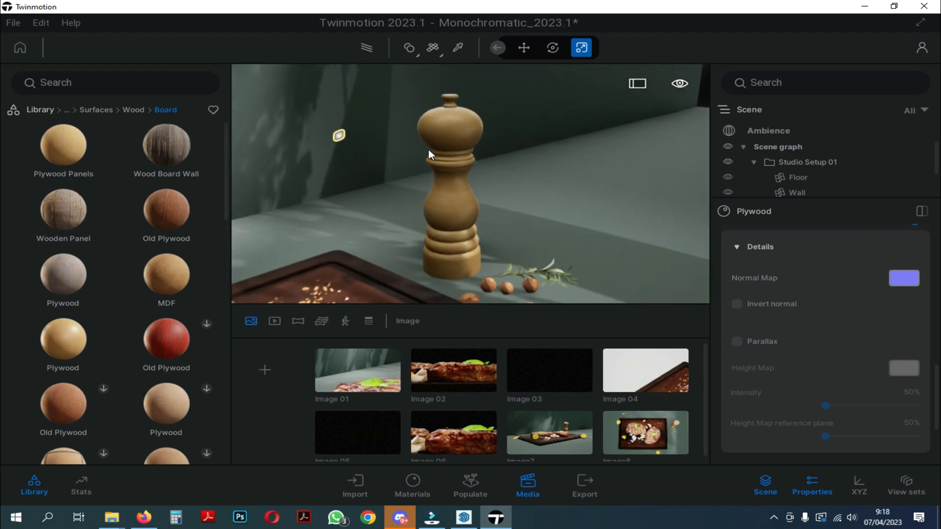
pyautogui.moveTo(428, 149); pyautogui.dragTo(457, 178, button='right')
pyautogui.press('d')
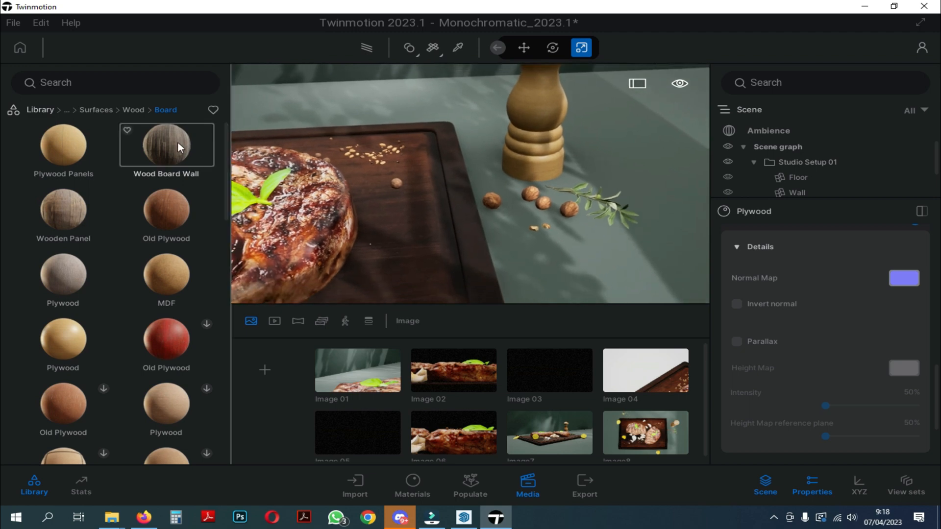
pyautogui.moveTo(178, 141); pyautogui.dragTo(215, 159)
pyautogui.moveTo(433, 194); pyautogui.dragTo(617, 235, button='right')
pyautogui.scroll(-4, 461, 201)
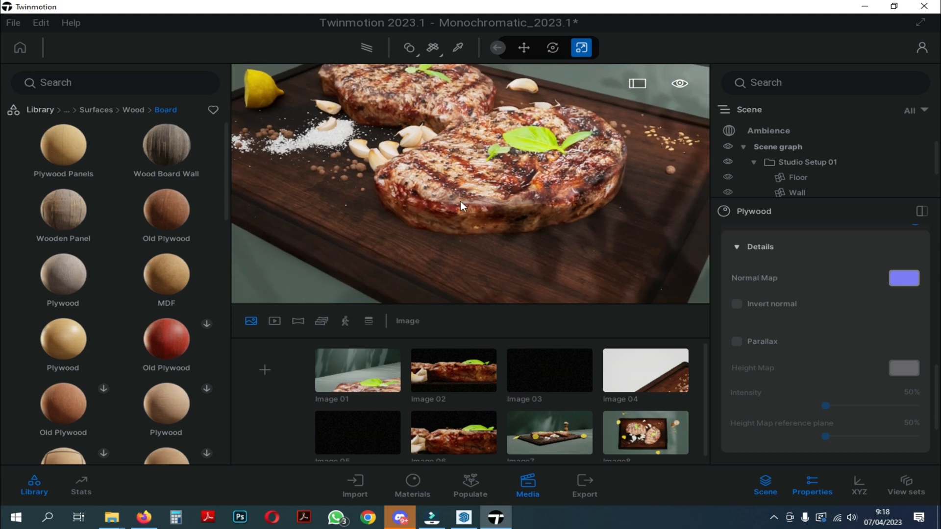
pyautogui.moveTo(460, 201); pyautogui.dragTo(375, 197, button='right')
pyautogui.keyDown('shift'); pyautogui.moveTo(376, 196); pyautogui.dragTo(444, 255, button='middle'); pyautogui.keyUp('shift')
pyautogui.click(556, 445)
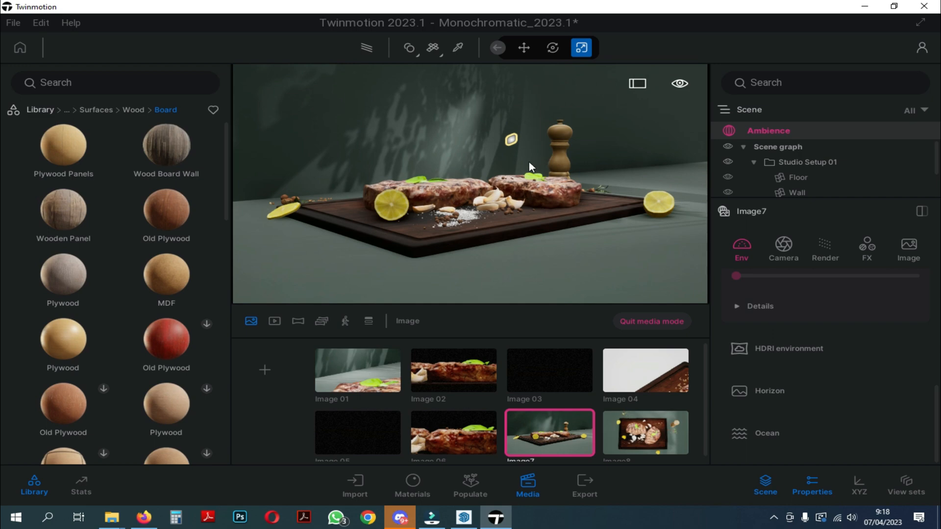
# Step: Find the Smoke effect among the library's object particles and place it on the steak nearest the lime slice
pyautogui.click(43, 108)
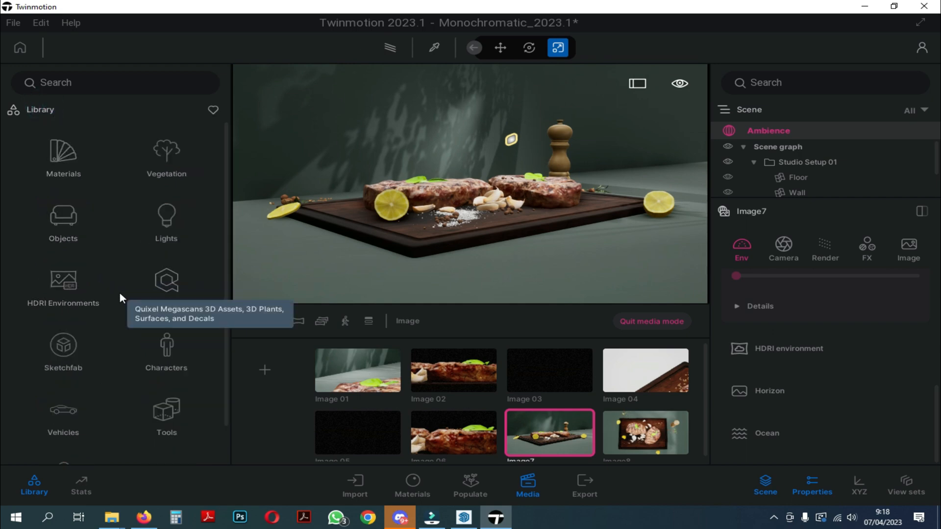
pyautogui.scroll(-1, 120, 296)
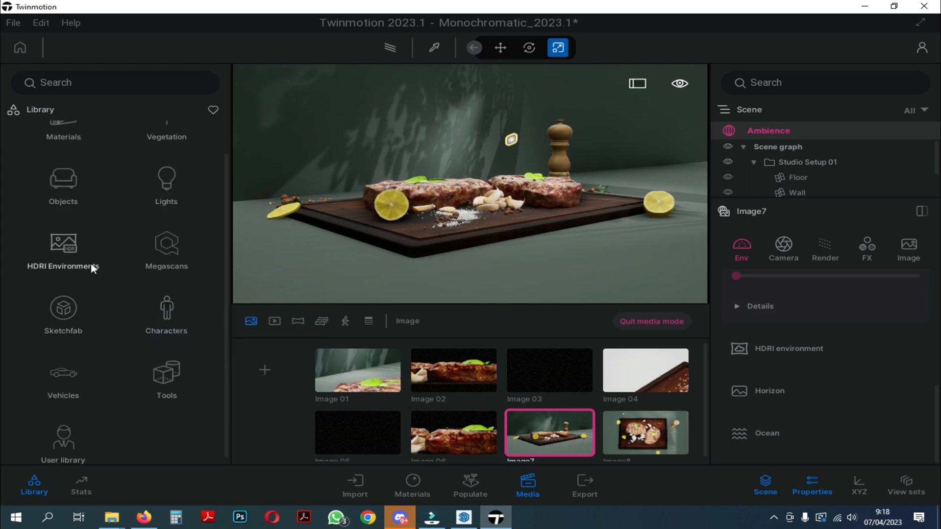
pyautogui.scroll(1, 106, 279)
pyautogui.click(78, 232)
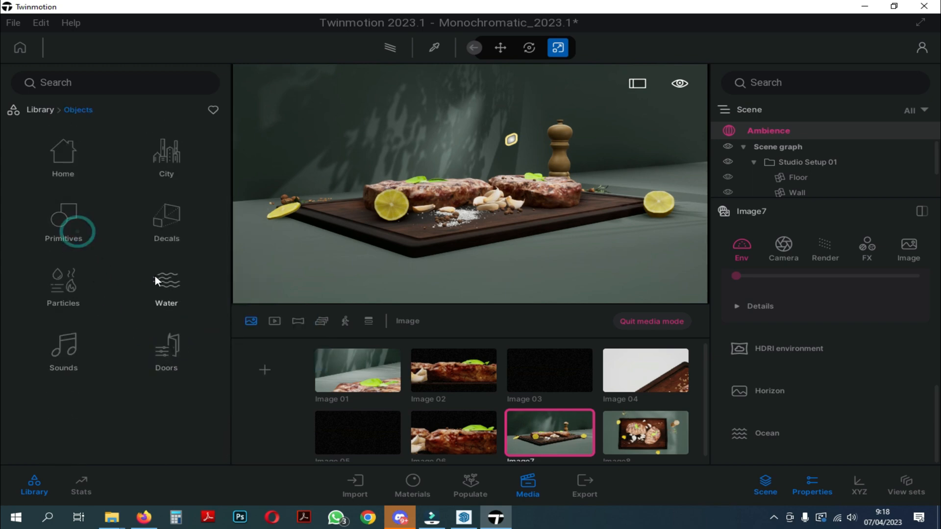
pyautogui.click(85, 285)
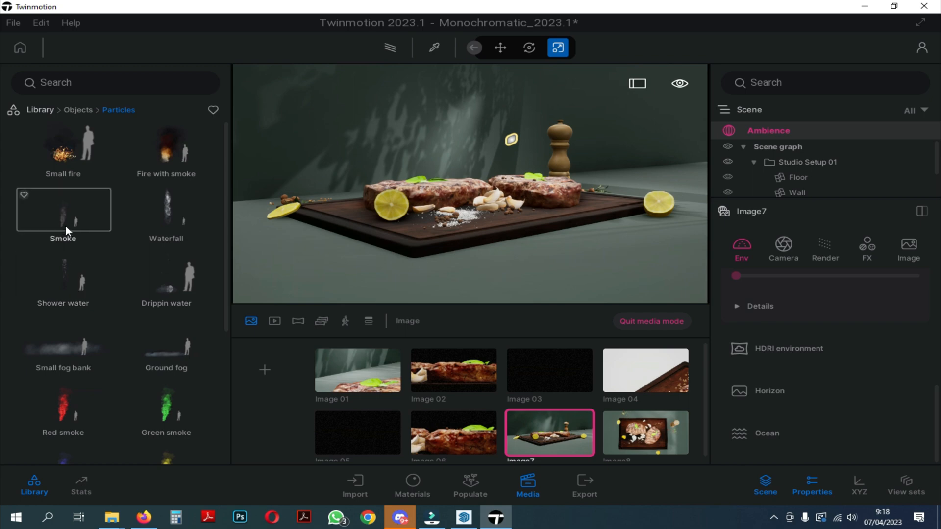
pyautogui.moveTo(66, 225); pyautogui.dragTo(431, 179)
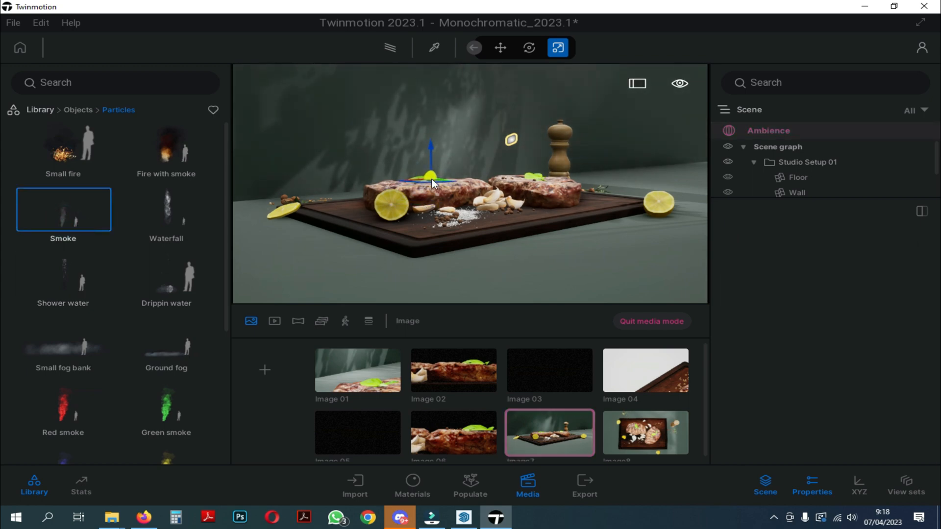
pyautogui.moveTo(431, 179); pyautogui.dragTo(450, 186)
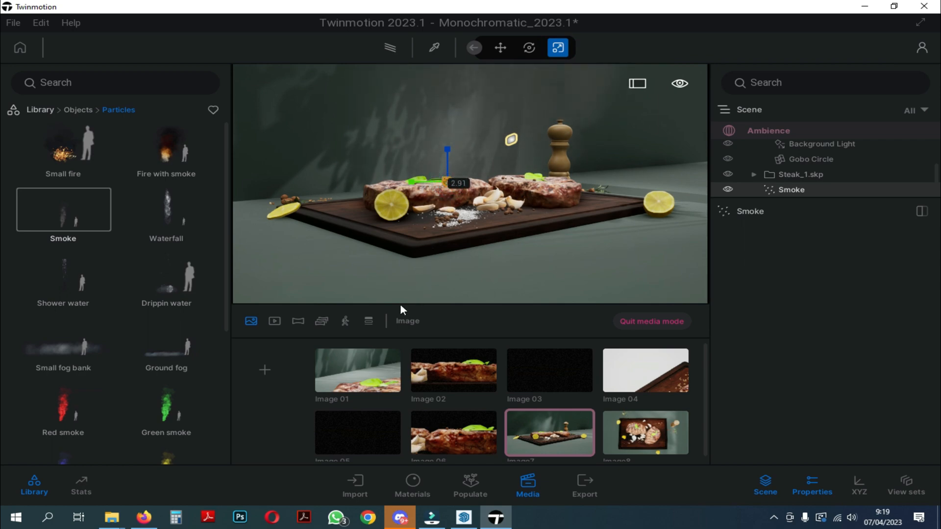
# Step: Try scaling the Smoke effect freehand above the steak, viewing it from closer and different angles
pyautogui.moveTo(444, 182); pyautogui.dragTo(455, 207)
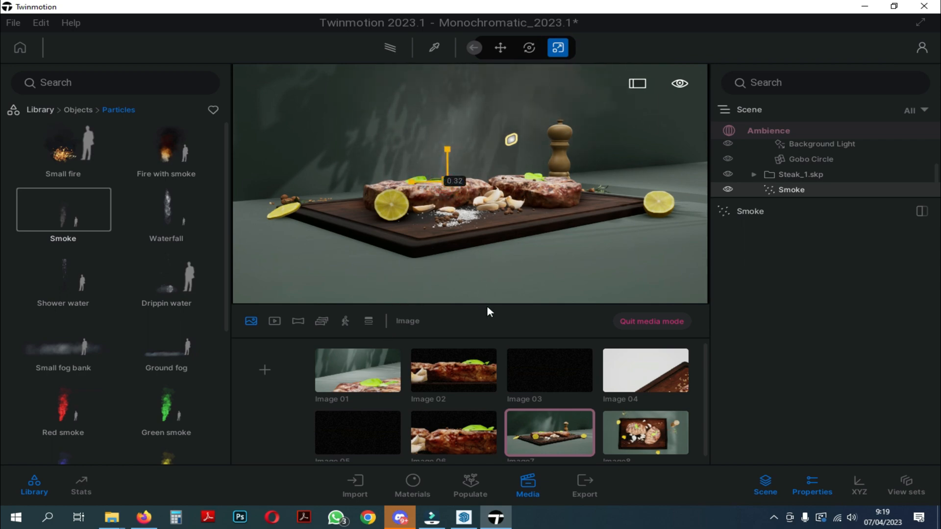
pyautogui.moveTo(487, 307); pyautogui.dragTo(488, 310)
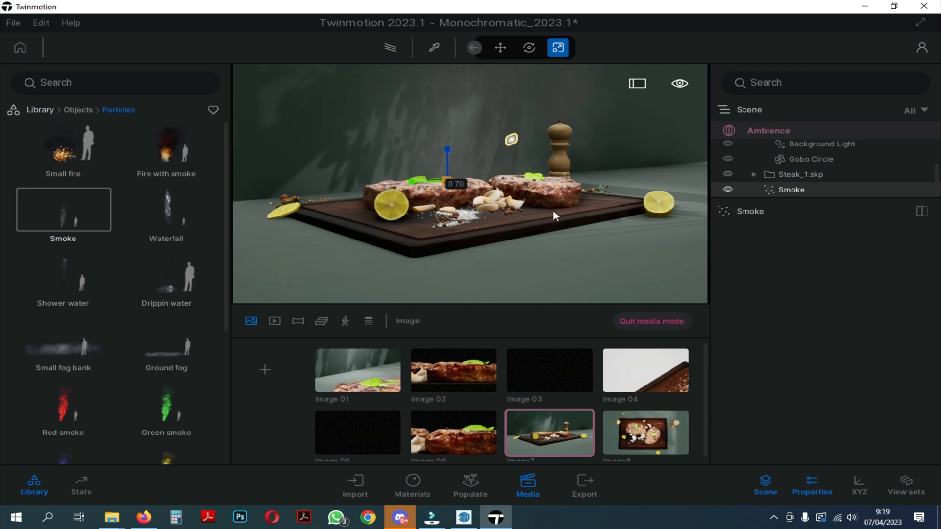
pyautogui.press('e')
pyautogui.moveTo(483, 206); pyautogui.dragTo(469, 225, button='right')
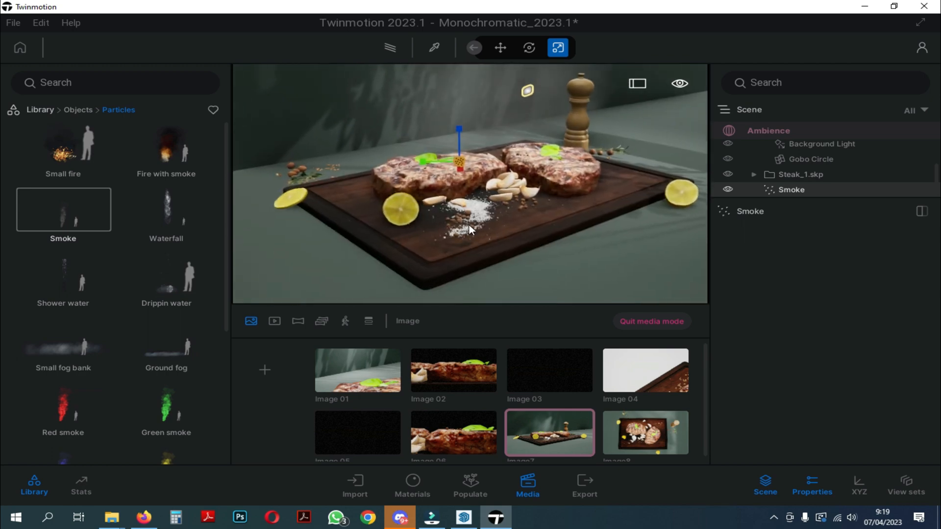
pyautogui.scroll(2, 469, 225)
pyautogui.moveTo(458, 165); pyautogui.dragTo(678, 271)
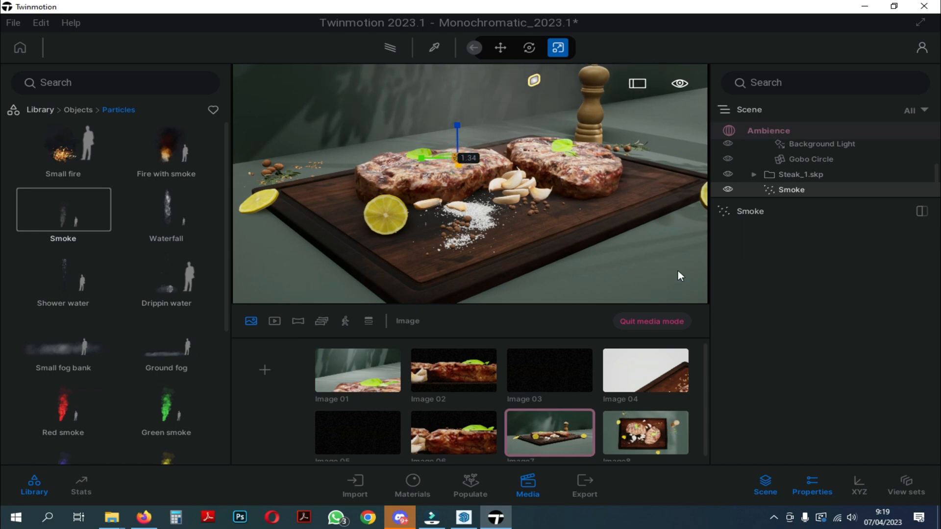
pyautogui.keyDown('shift'); pyautogui.moveTo(460, 156); pyautogui.dragTo(469, 181, button='middle'); pyautogui.keyUp('shift')
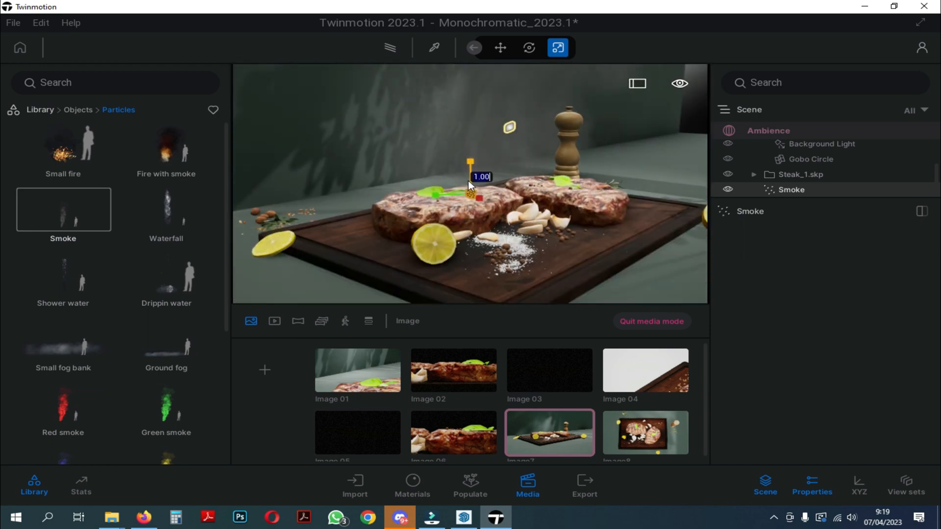
pyautogui.moveTo(481, 207); pyautogui.dragTo(556, 248)
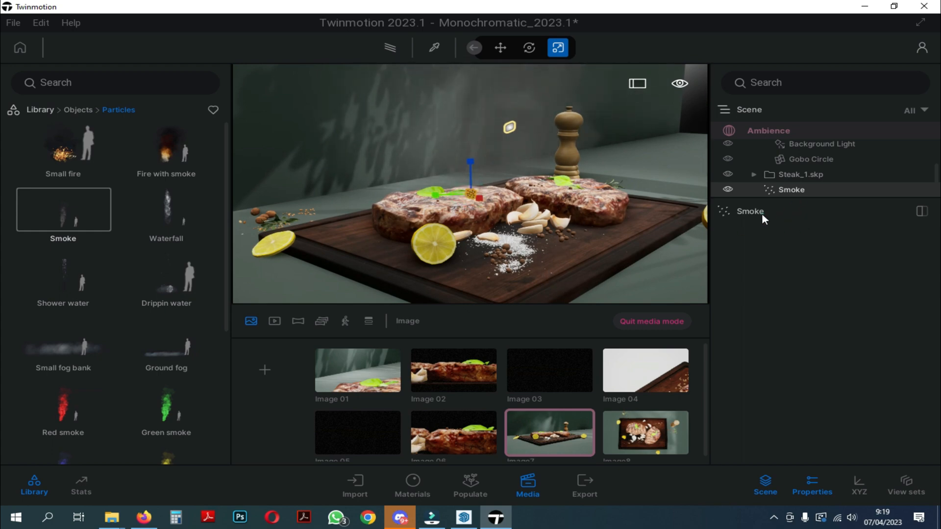
# Step: Show the Smoke object's transform values and set its X scale to 1%
pyautogui.click(859, 485)
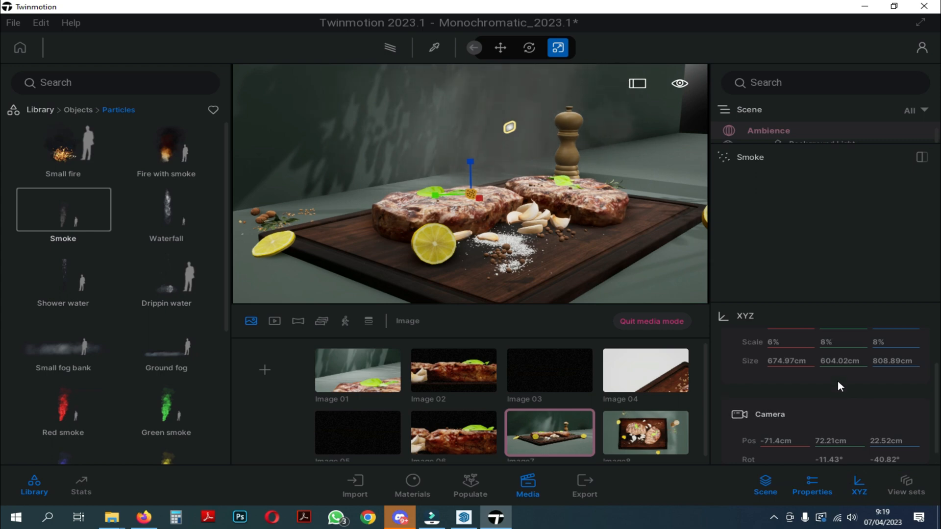
pyautogui.scroll(2, 839, 385)
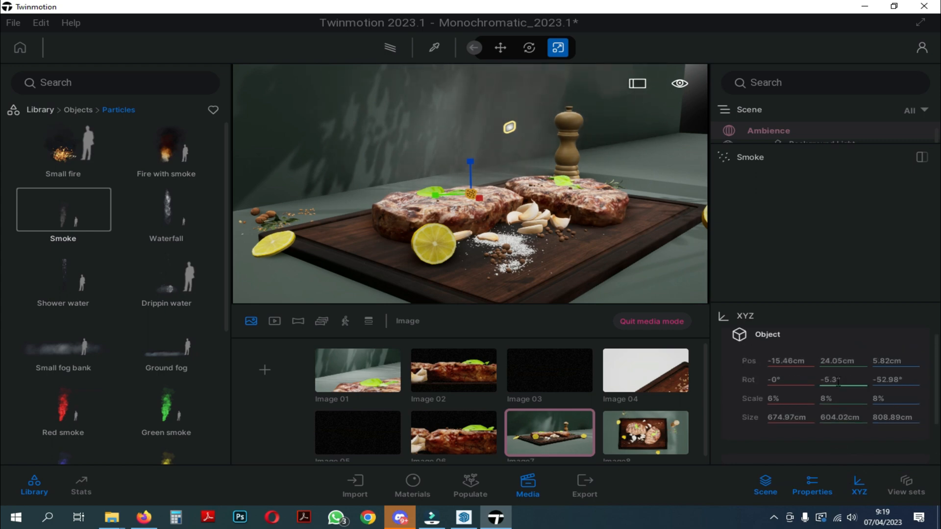
pyautogui.click(774, 399)
pyautogui.write('1')
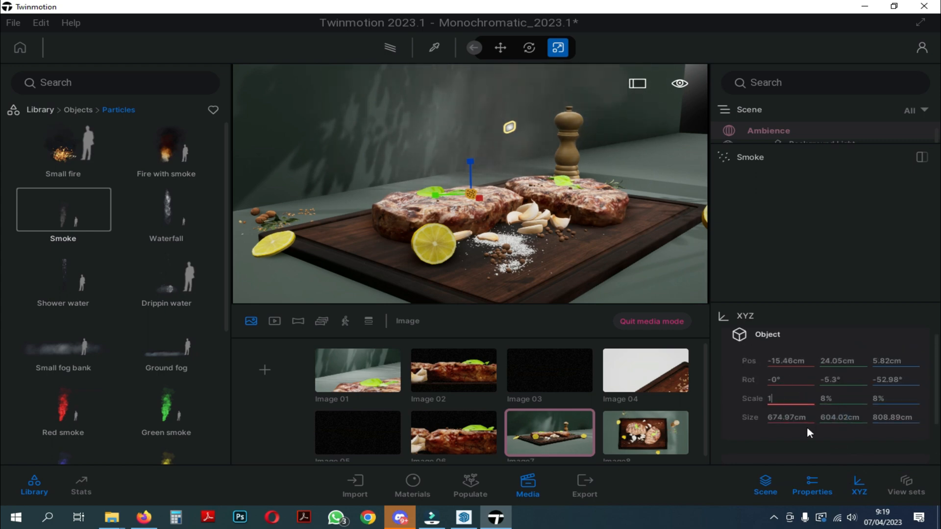
pyautogui.press('Return')
pyautogui.click(827, 398)
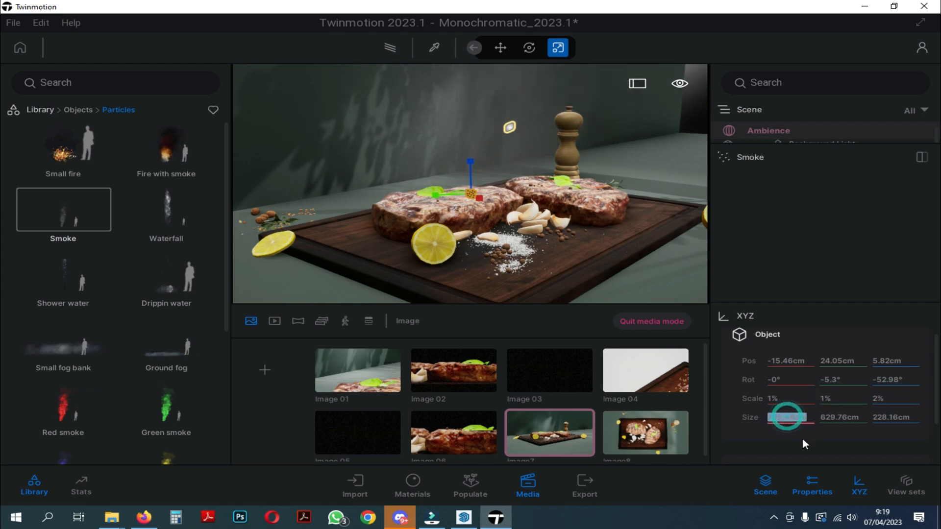
# Step: Set the Smoke object's X size to 200 cm, and reduce it further to 10 cm
pyautogui.click(779, 417)
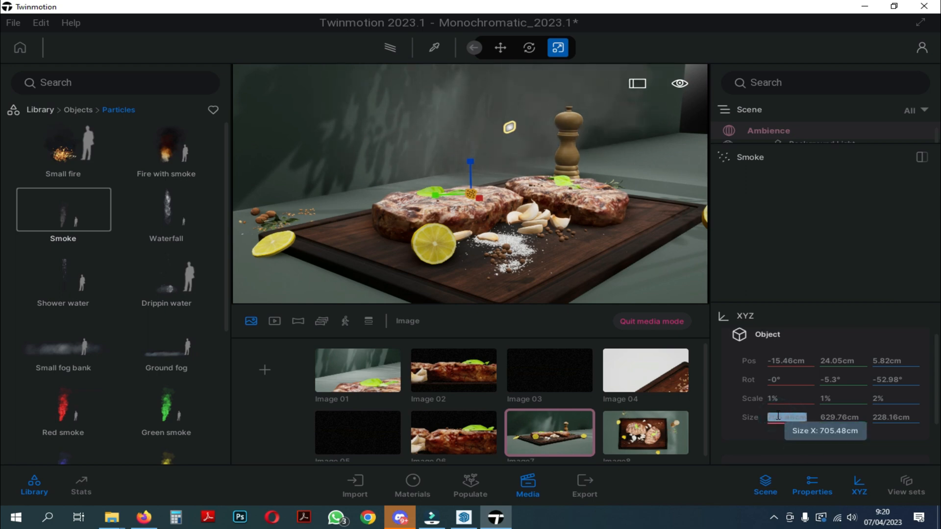
pyautogui.write('200')
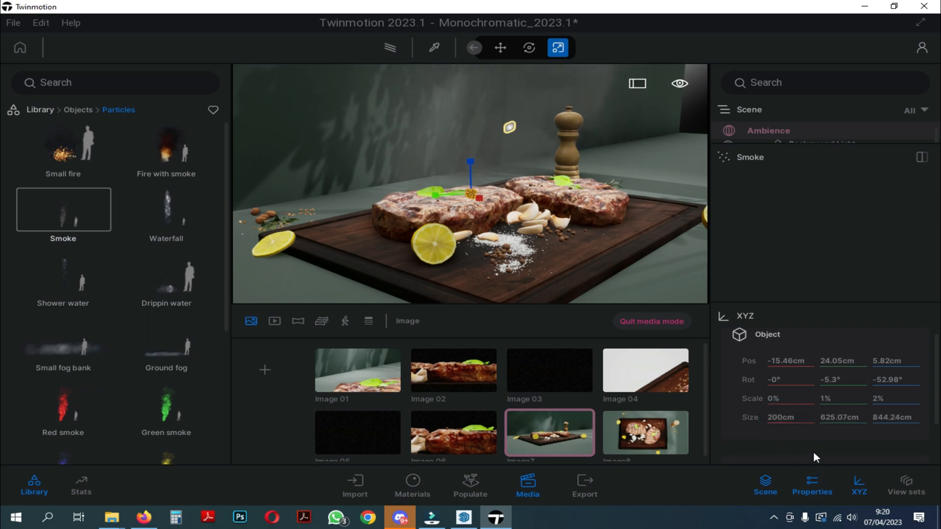
pyautogui.write('10')
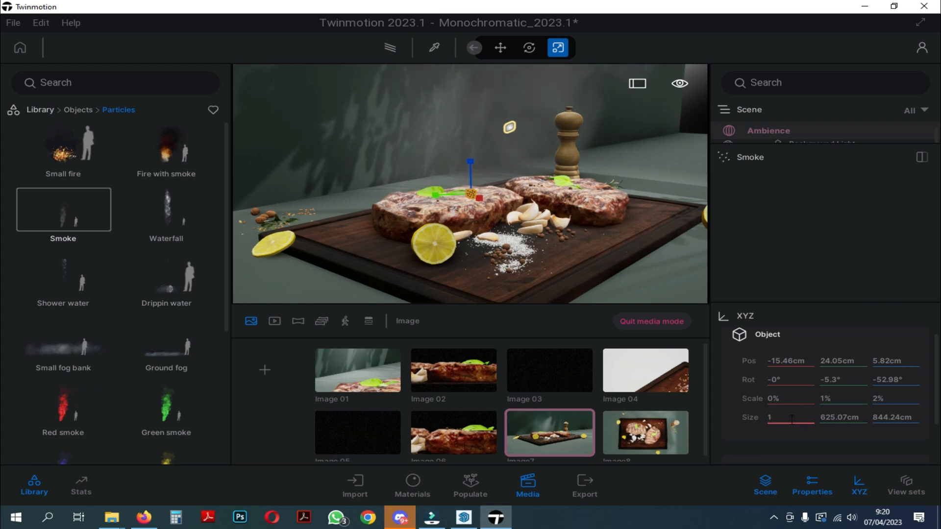
pyautogui.press('Return')
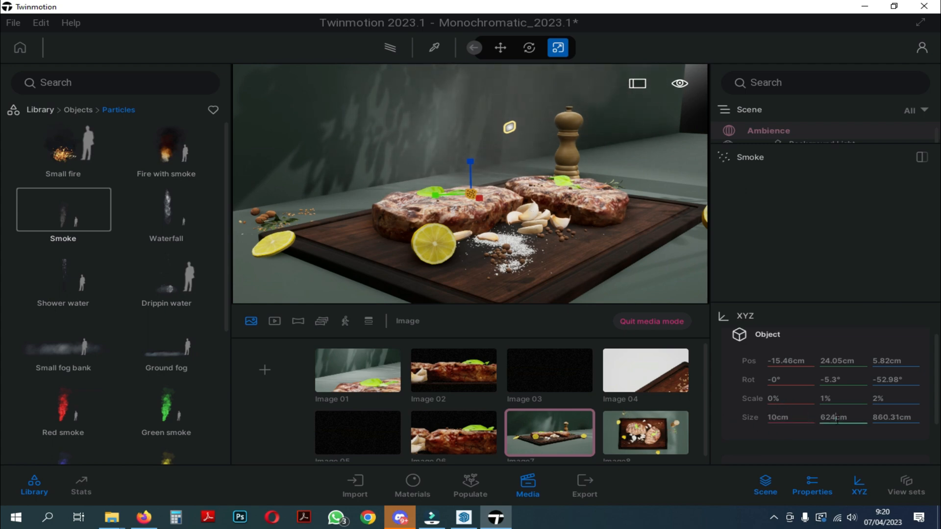
# Step: Set the Smoke object's Y size and Z size to 10 cm each
pyautogui.click(836, 417)
pyautogui.write('10')
pyautogui.press('Return')
pyautogui.click(890, 417)
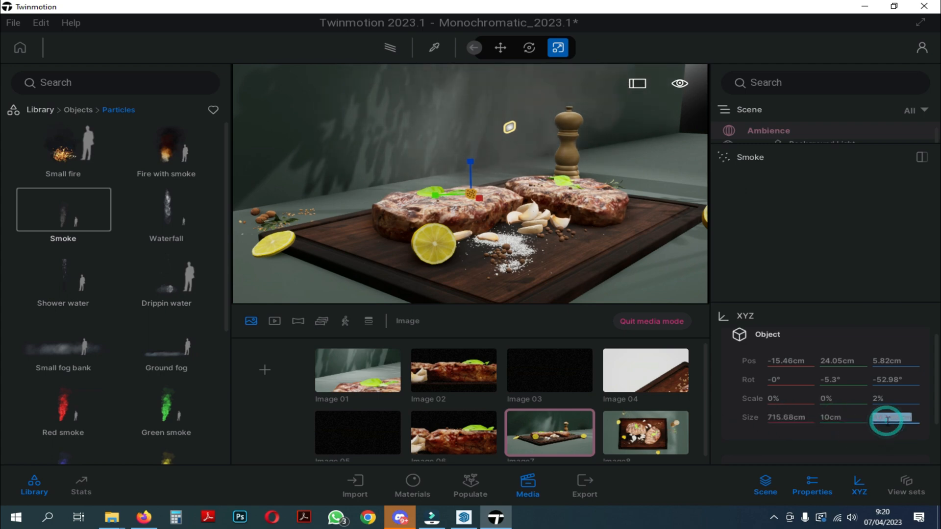
pyautogui.write('10')
pyautogui.press('Return')
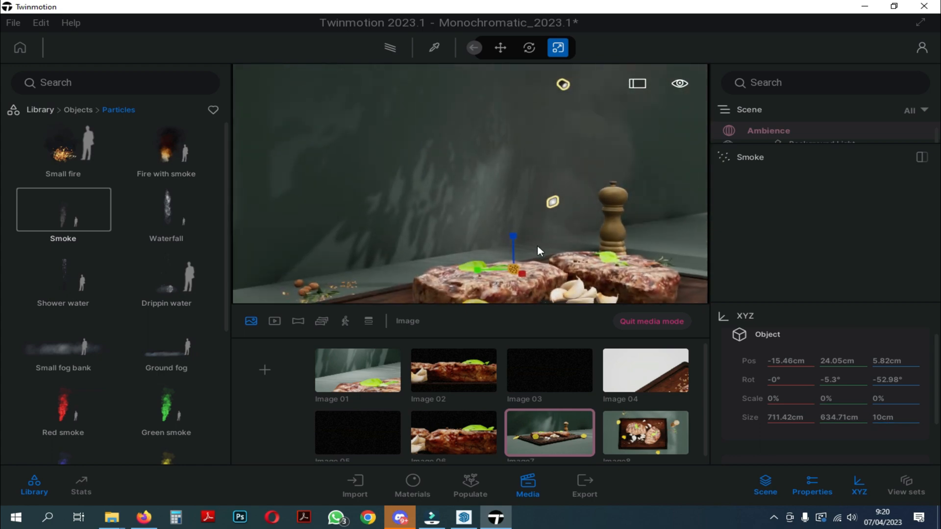
# Step: Examine the smoke over the steak up close and look through the remaining particle effects in the library
pyautogui.moveTo(537, 246); pyautogui.dragTo(514, 197, button='middle')
pyautogui.scroll(2, 501, 259)
pyautogui.scroll(5, 501, 257)
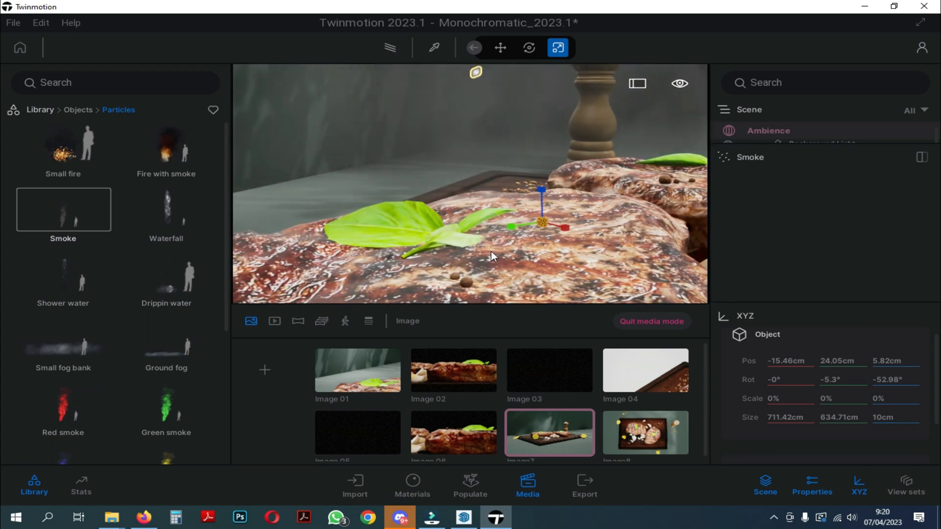
pyautogui.scroll(-2, 162, 294)
pyautogui.scroll(-2, 162, 294)
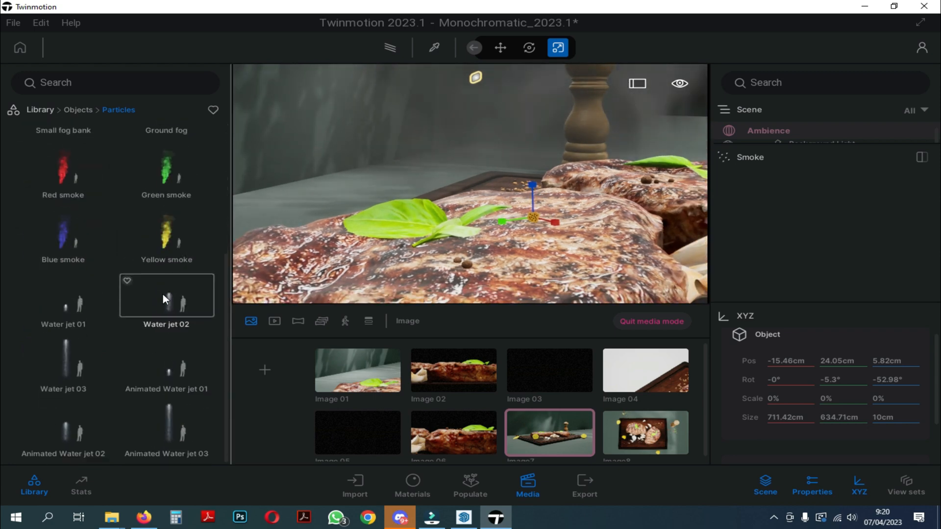
# Step: Check the Smoke object's properties in an expanded layout, restore the layout, and hide the transform values and properties
pyautogui.click(921, 157)
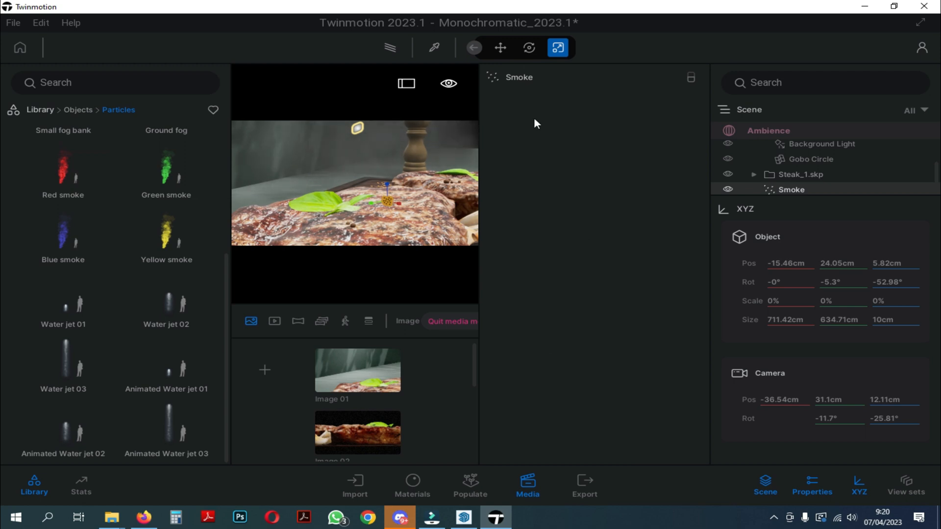
pyautogui.moveTo(478, 155); pyautogui.dragTo(678, 161)
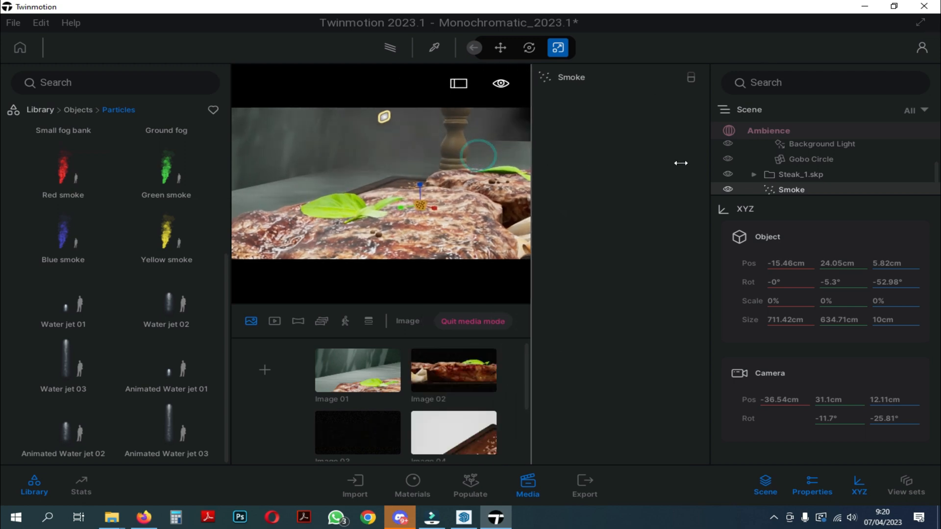
pyautogui.click(691, 76)
pyautogui.click(859, 485)
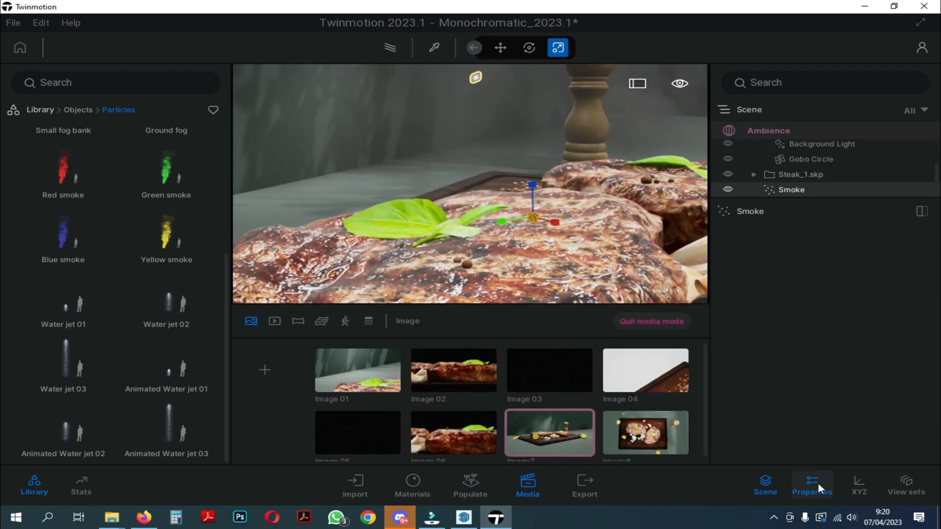
pyautogui.click(819, 485)
# Step: Delete the Smoke object from the scene graph and return to the Image7 camera view
pyautogui.click(533, 486)
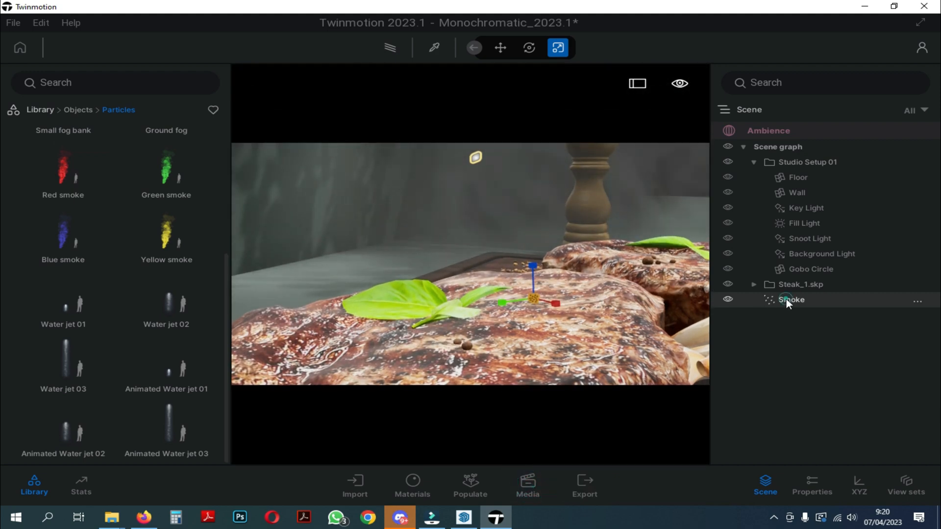
pyautogui.press('Delete')
pyautogui.click(528, 485)
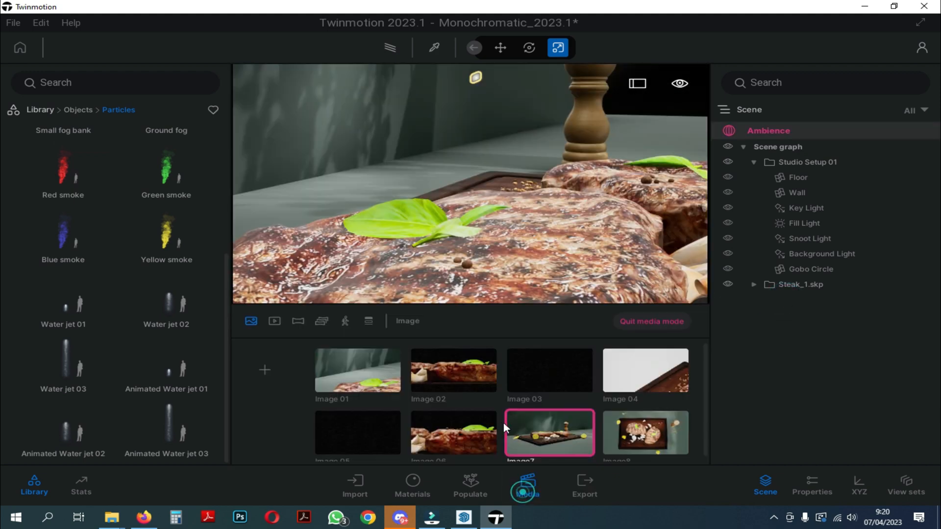
pyautogui.click(550, 431)
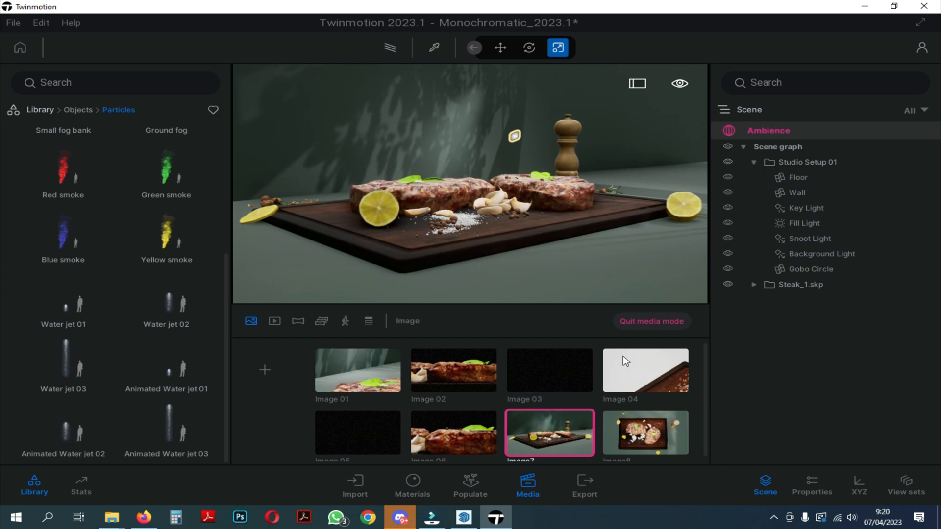
# Step: Compare the Image8 top view with the Image7 view of the steaks, and go back to the library's main categories
pyautogui.click(646, 434)
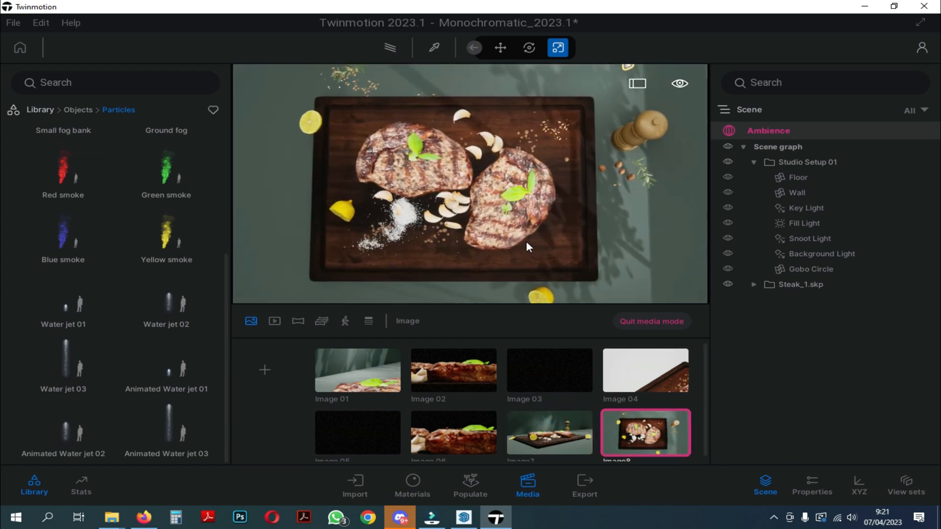
pyautogui.moveTo(663, 418)
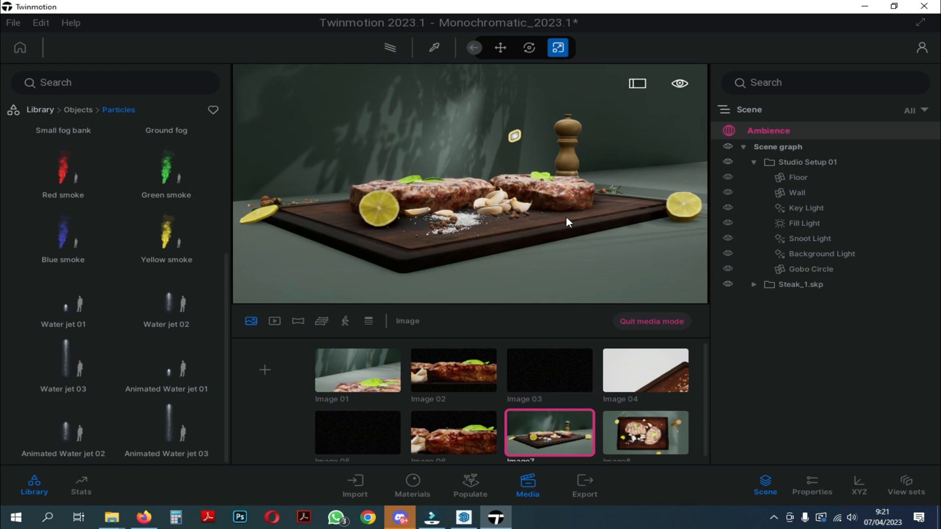
pyautogui.moveTo(566, 217)
pyautogui.mouseDown(button='right')
pyautogui.moveTo(576, 217)
pyautogui.moveTo(566, 209)
pyautogui.moveTo(566, 217)
pyautogui.mouseUp(button='right')
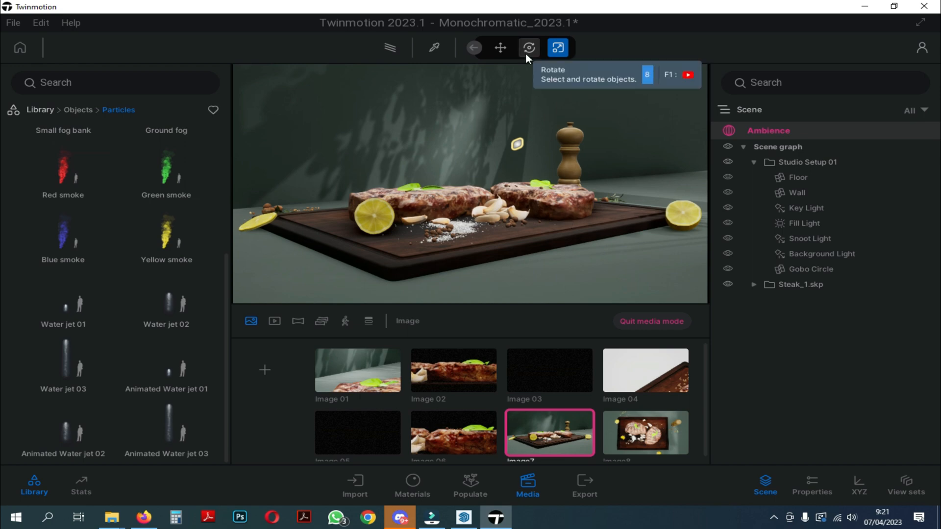
pyautogui.click(633, 104)
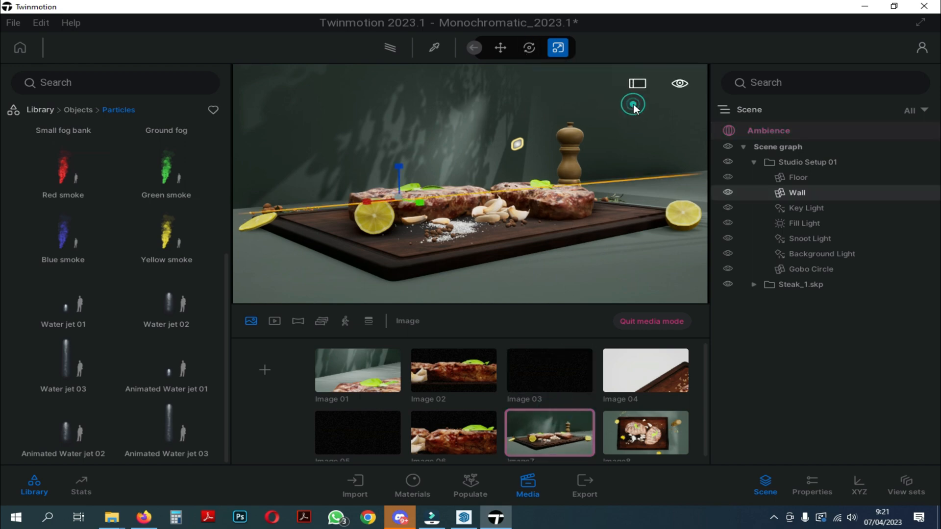
pyautogui.click(29, 110)
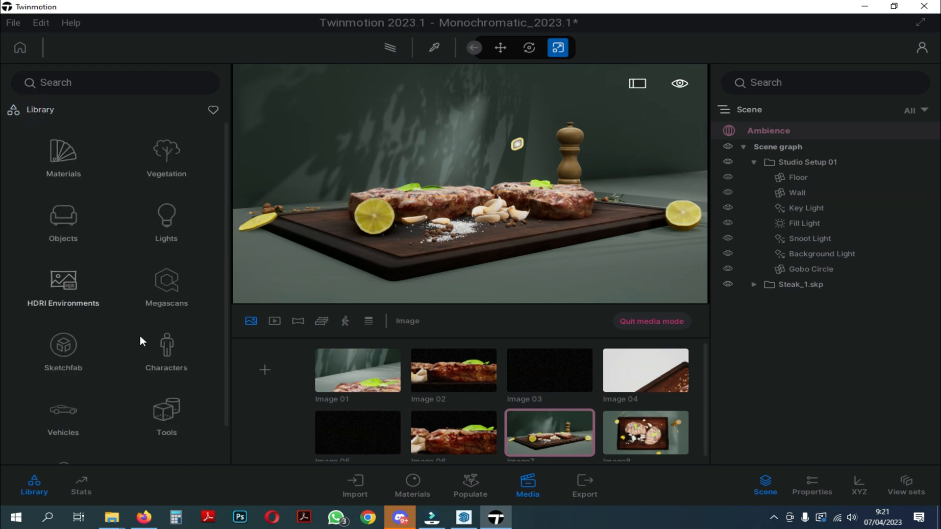
# Step: Check the Cast In Situ concrete surfaces in the Megascans library and open the Dirty concrete surfaces
pyautogui.click(147, 294)
pyautogui.click(108, 228)
pyautogui.click(73, 280)
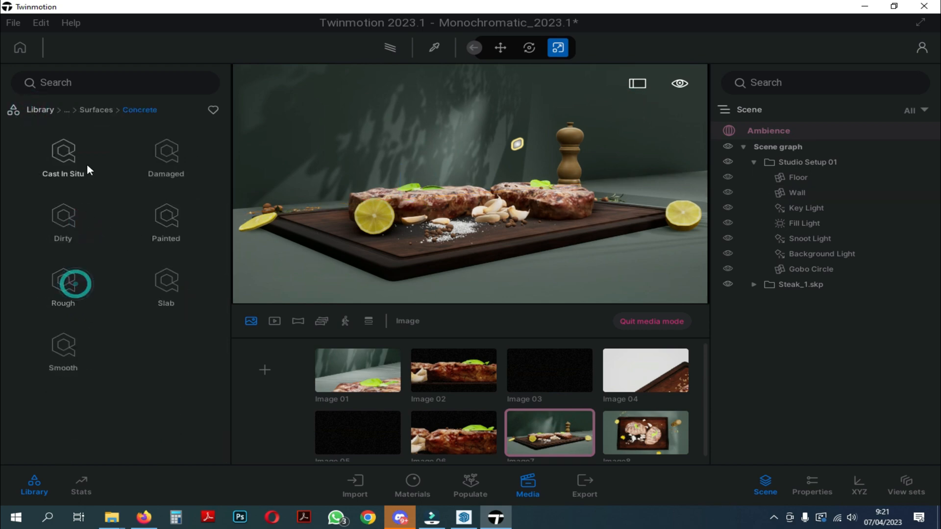
pyautogui.click(83, 155)
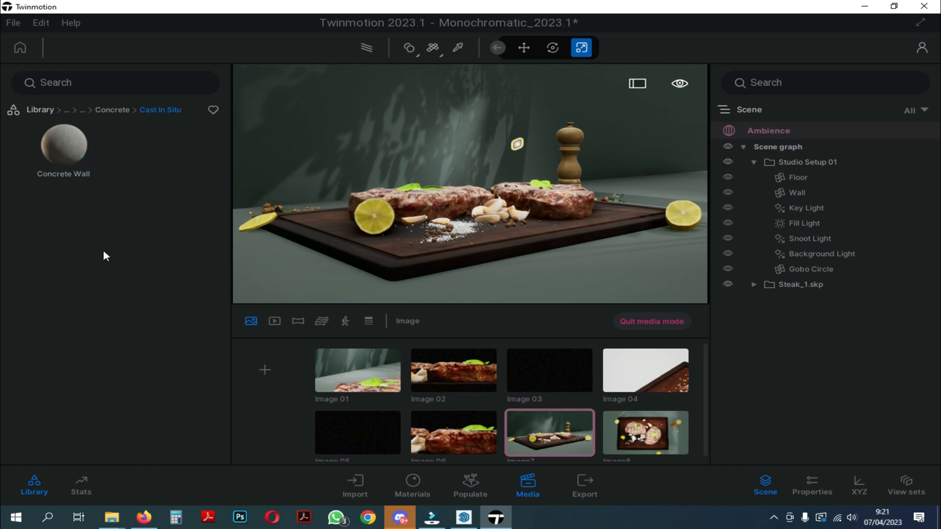
pyautogui.click(108, 110)
pyautogui.click(79, 216)
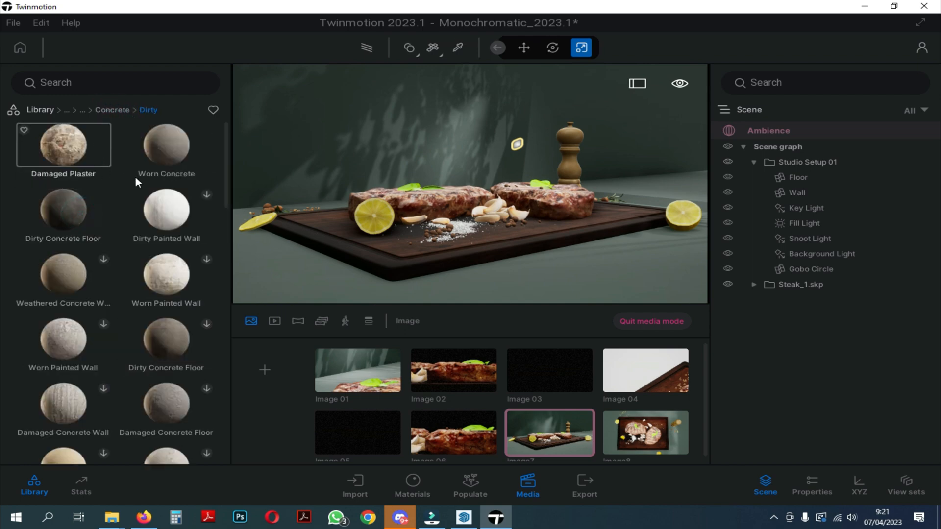
# Step: Try Dirty Concrete Floor on the studio wall and floor, and apply Worn Concrete to both instead
pyautogui.moveTo(63, 210); pyautogui.dragTo(301, 130)
pyautogui.moveTo(63, 210); pyautogui.dragTo(260, 279)
pyautogui.moveTo(165, 140); pyautogui.dragTo(301, 139)
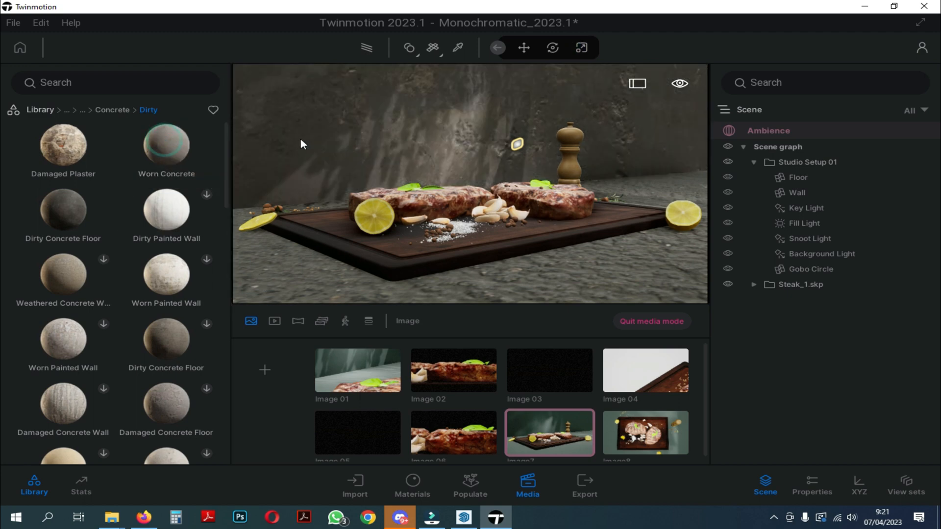
pyautogui.moveTo(166, 145); pyautogui.dragTo(301, 263)
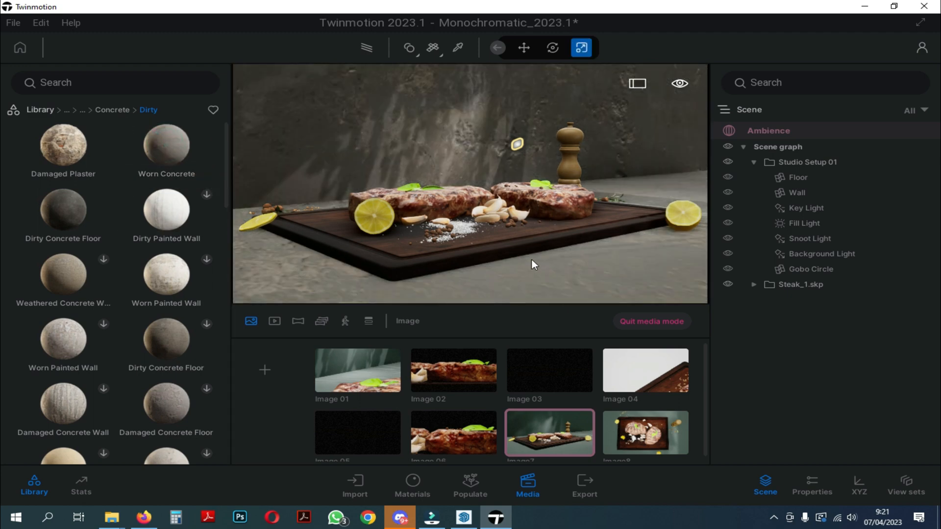
# Step: Pick the Worn Concrete material from the wall and set its UV scale to 0.60
pyautogui.click(458, 48)
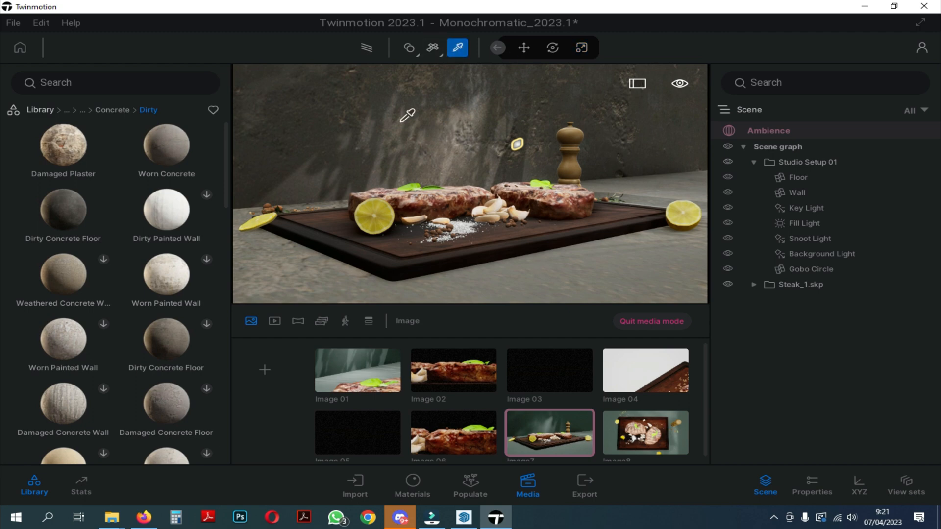
pyautogui.click(400, 121)
pyautogui.click(813, 484)
pyautogui.scroll(-4, 880, 338)
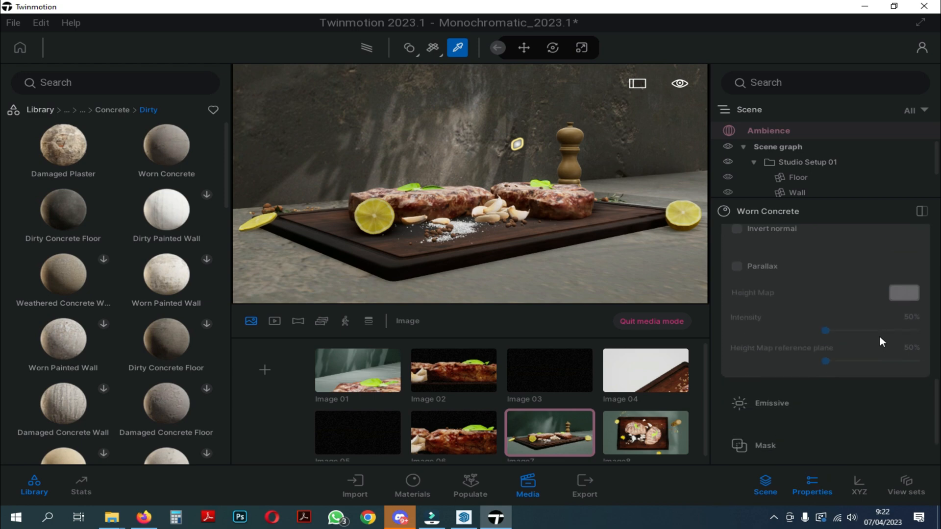
pyautogui.scroll(10, 878, 338)
pyautogui.scroll(-5, 875, 337)
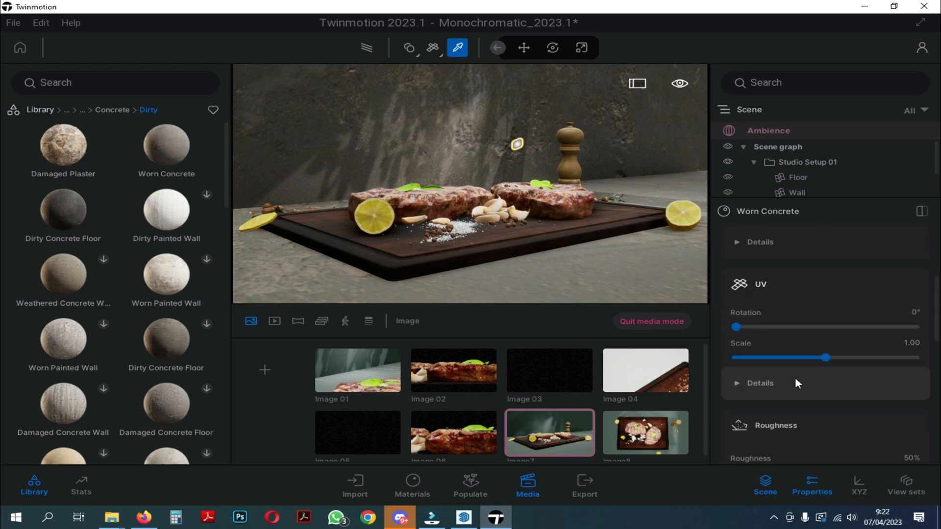
pyautogui.moveTo(822, 358); pyautogui.dragTo(785, 357)
pyautogui.click(628, 272)
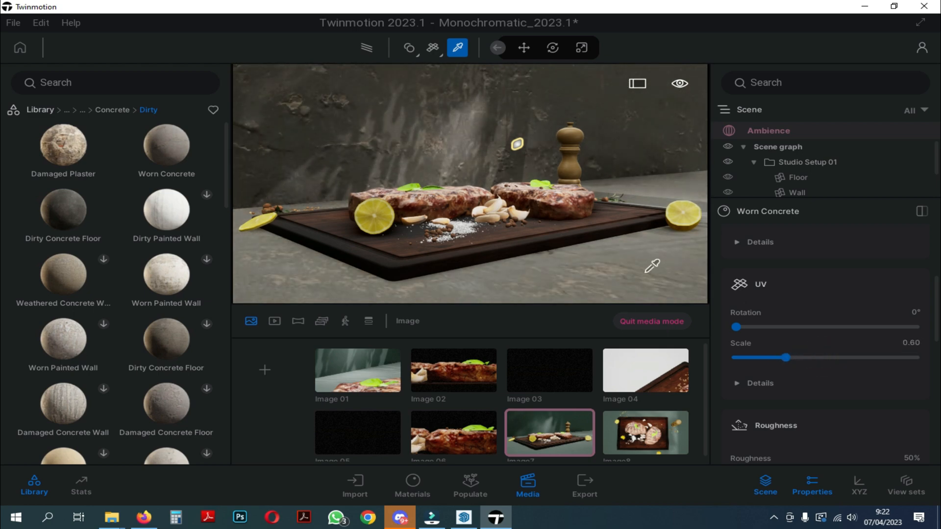
pyautogui.press('Escape')
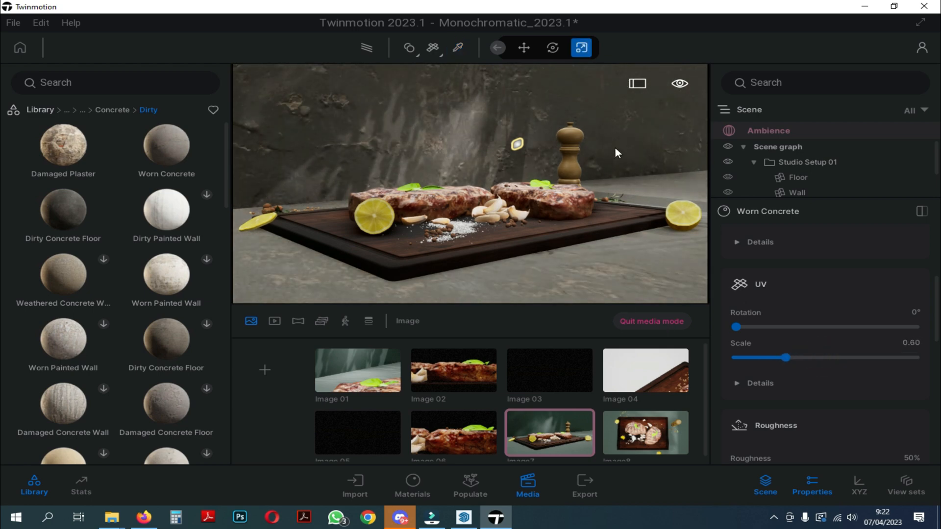
# Step: Check the Image8 top view, reframe Image7 from a slightly higher and closer angle, and update its saved view
pyautogui.click(652, 428)
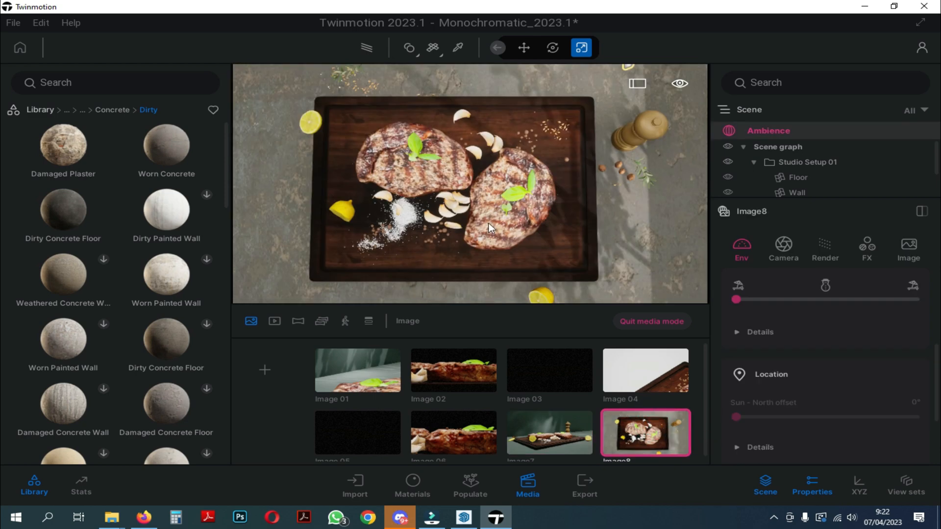
pyautogui.click(548, 419)
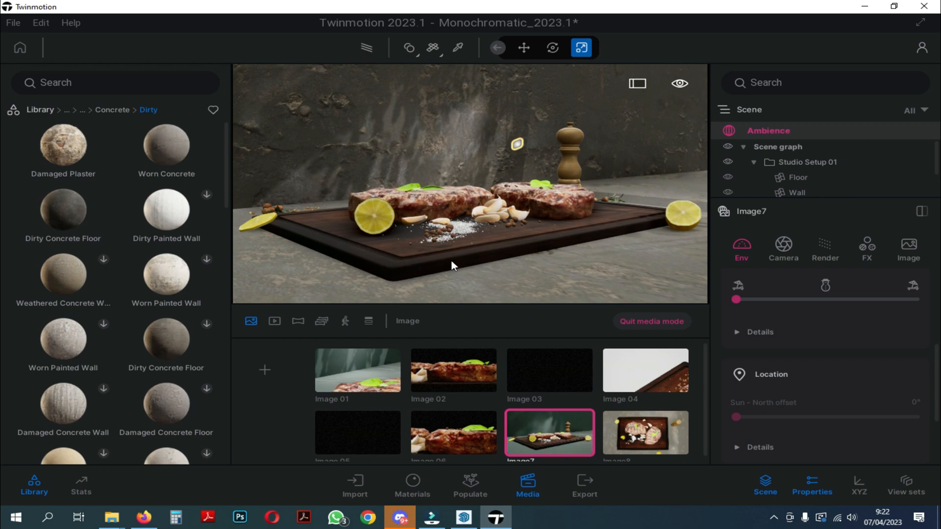
pyautogui.press('e')
pyautogui.moveTo(451, 262); pyautogui.dragTo(434, 221, button='right')
pyautogui.press('e')
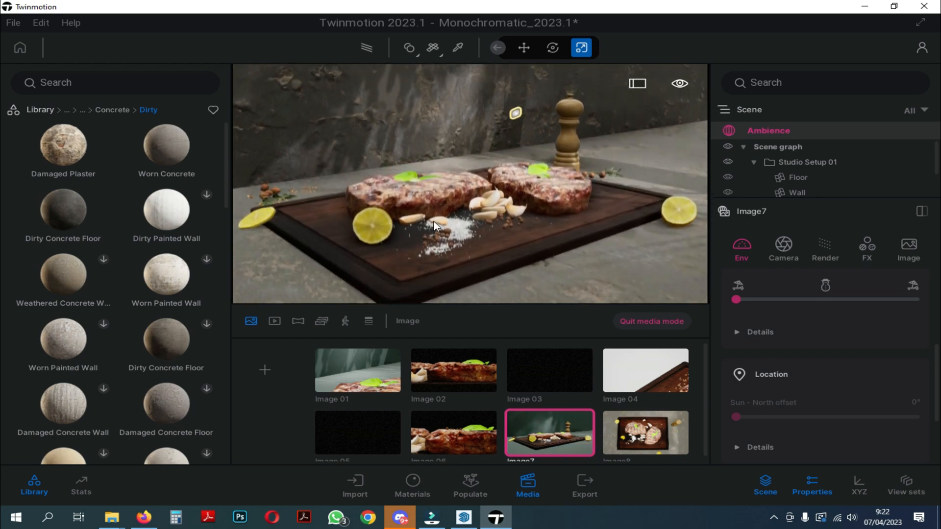
pyautogui.press('w')
pyautogui.press('q')
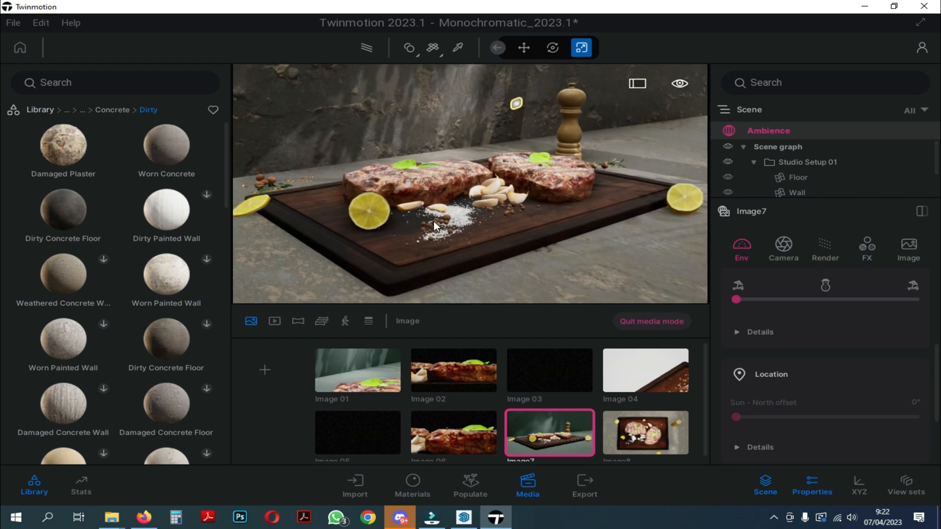
pyautogui.press('a')
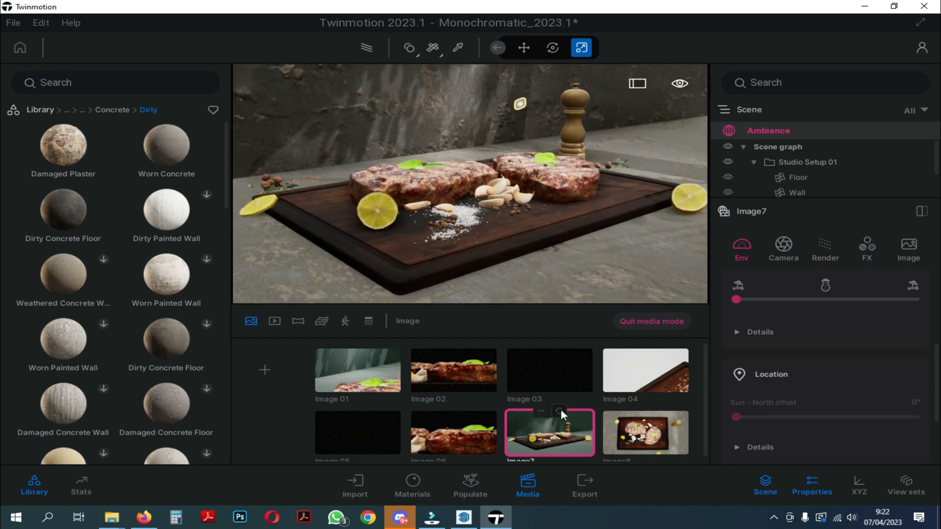
pyautogui.click(560, 411)
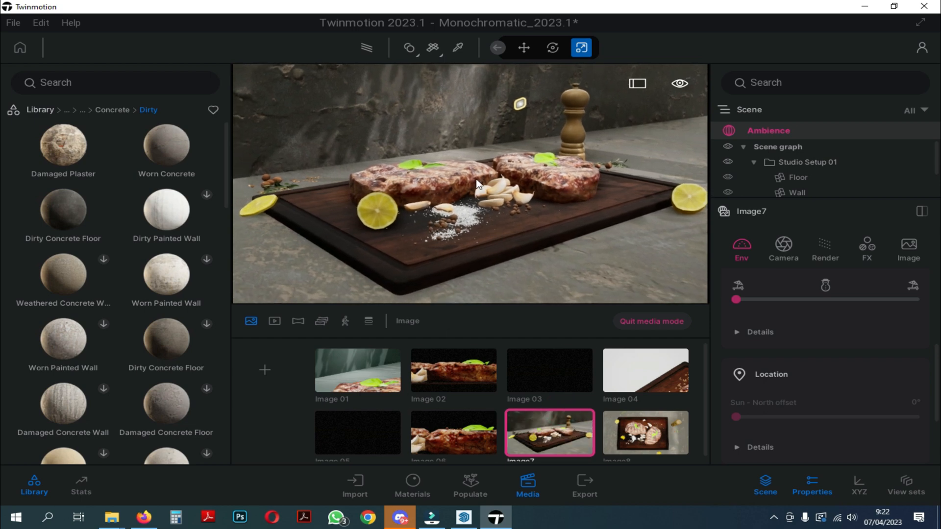
# Step: Inspect the steaks and garnish up close, and return to the saved Image7 view
pyautogui.press('e')
pyautogui.press('w')
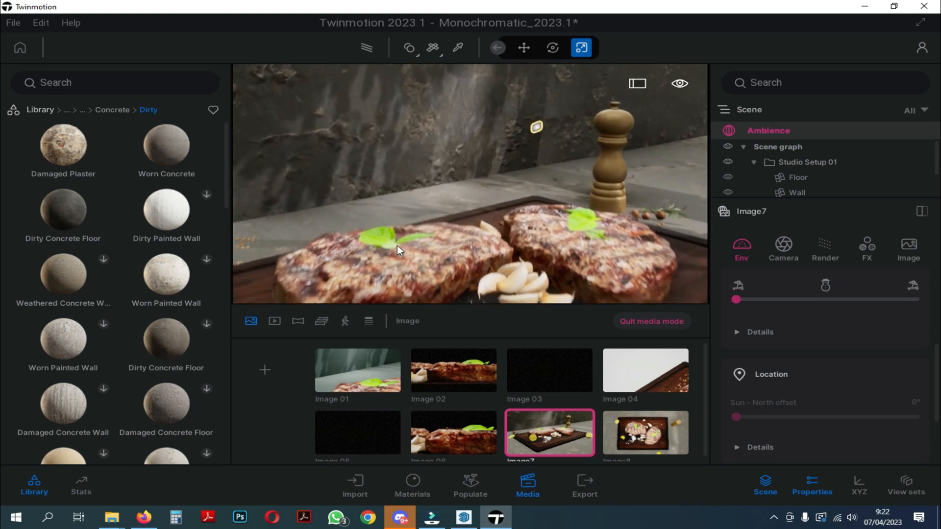
pyautogui.press('w')
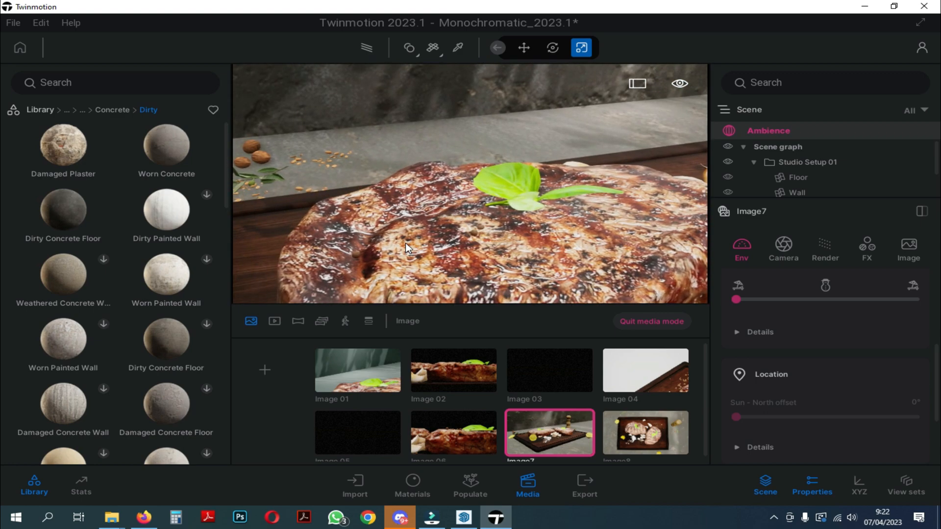
pyautogui.click(539, 434)
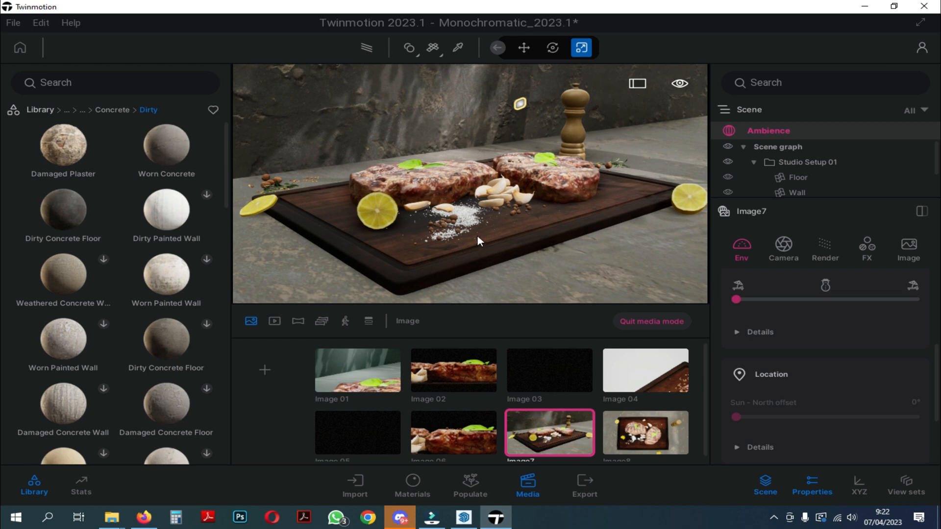
# Step: Try a 35 mm focal length on the Image7 camera, compare it with Image8, and restore 39 mm
pyautogui.click(783, 245)
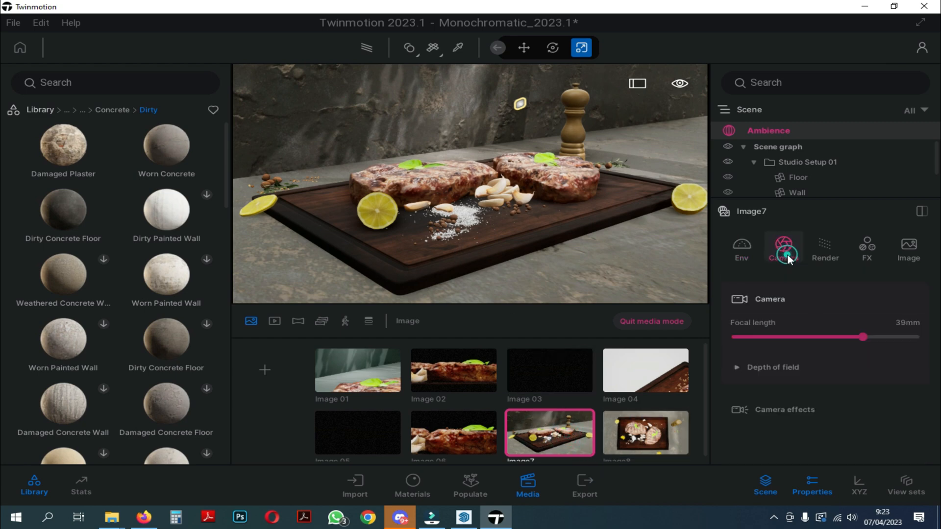
pyautogui.moveTo(863, 336)
pyautogui.mouseDown()
pyautogui.moveTo(847, 337)
pyautogui.moveTo(858, 337)
pyautogui.mouseUp()
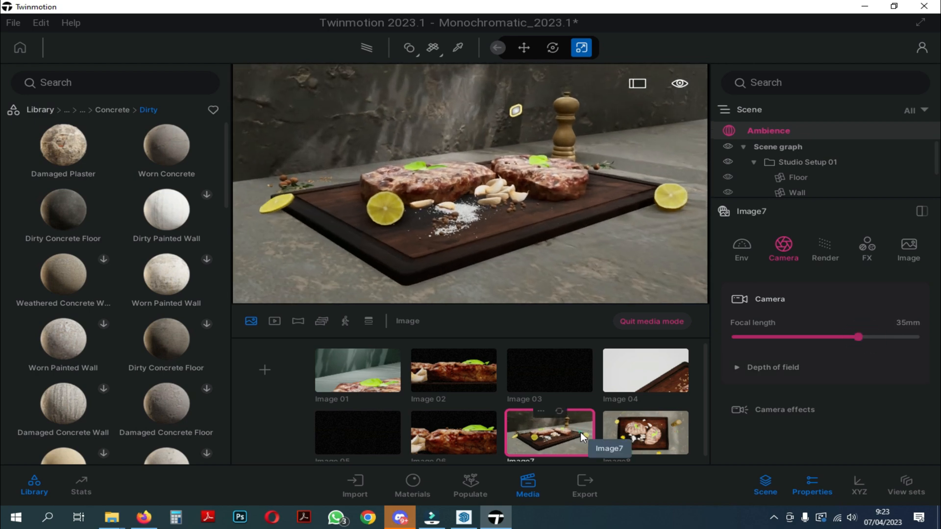
pyautogui.click(646, 432)
pyautogui.click(560, 443)
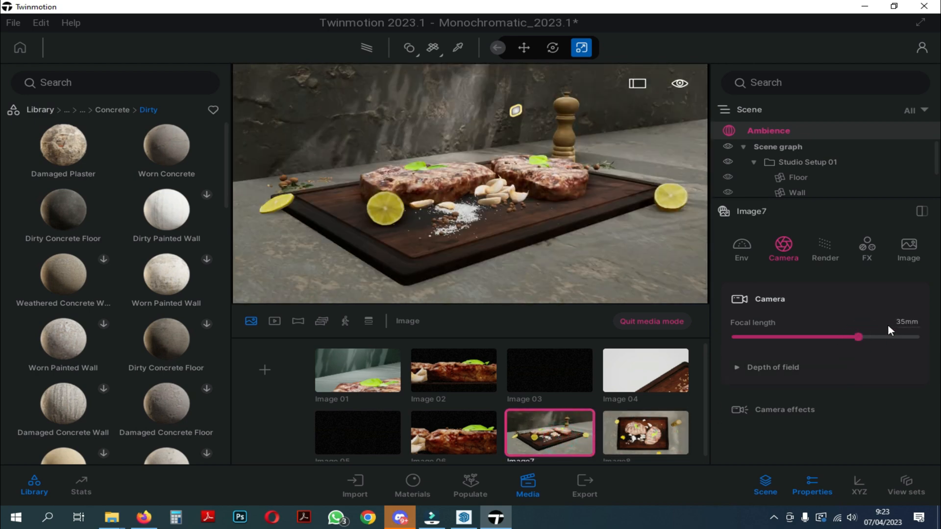
pyautogui.moveTo(858, 337); pyautogui.dragTo(861, 341)
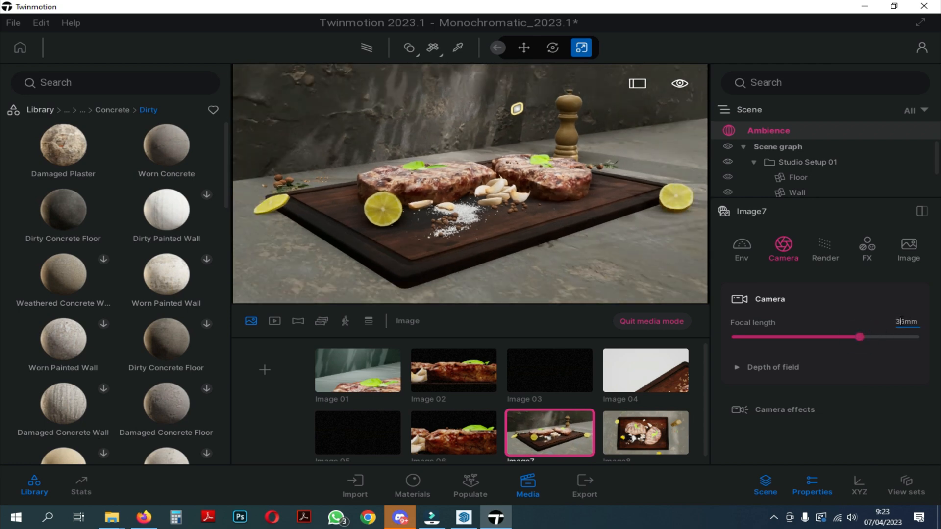
pyautogui.click(906, 322)
pyautogui.write('39')
pyautogui.press('Return')
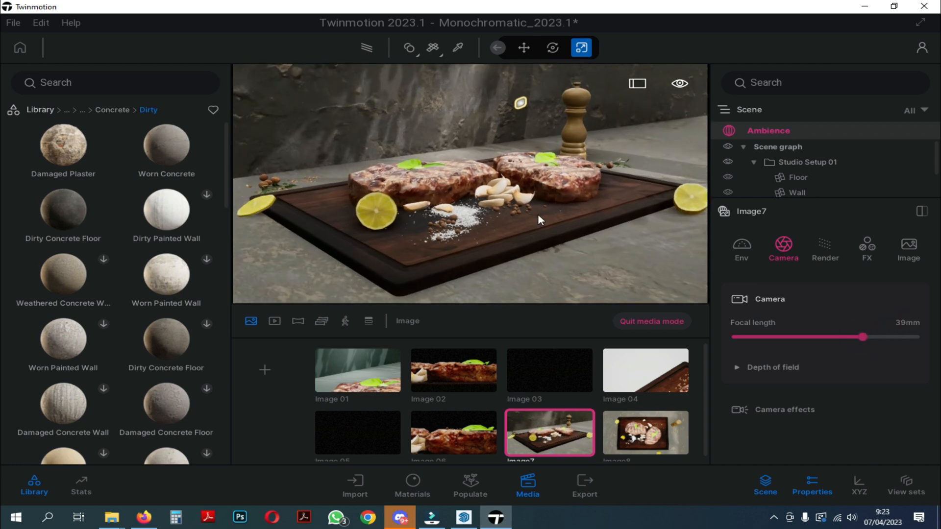
# Step: Nudge the Image7 camera slightly sideways and set the shadow bias to 0.54 in its render settings
pyautogui.press('d')
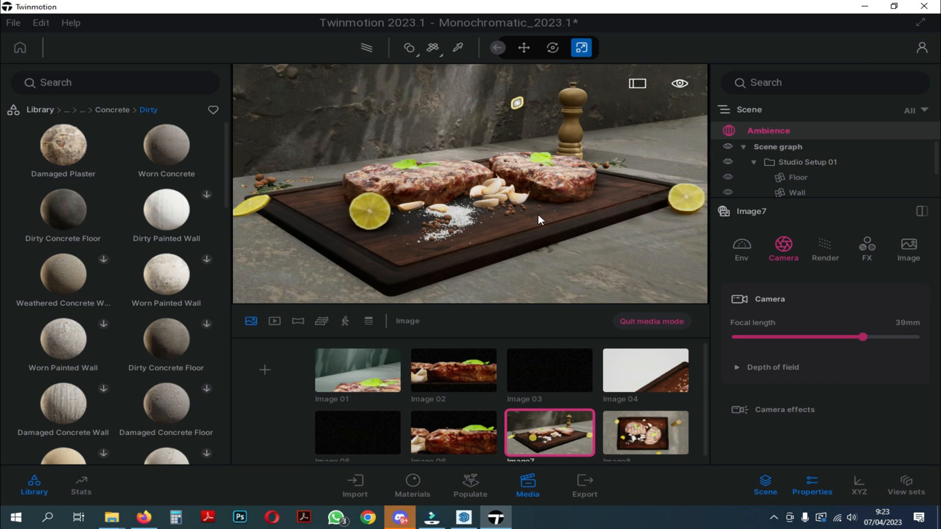
pyautogui.press('a')
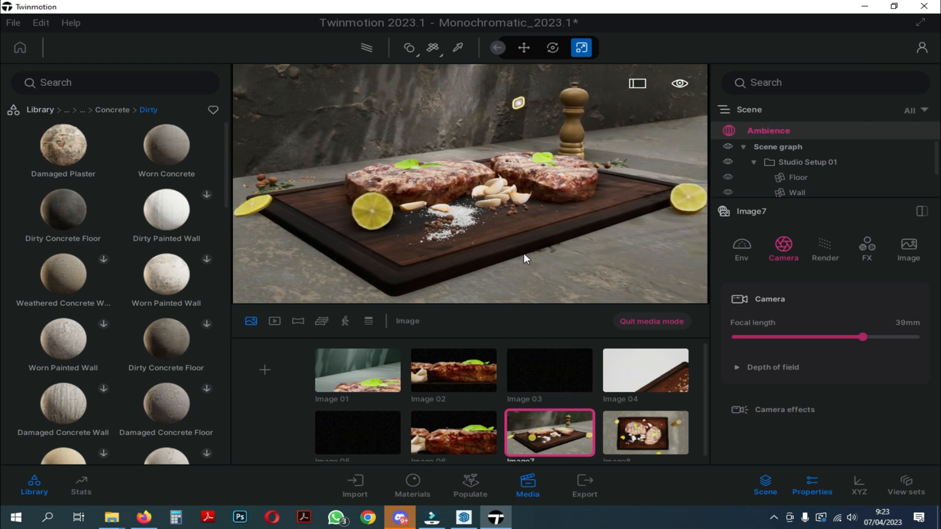
pyautogui.click(819, 255)
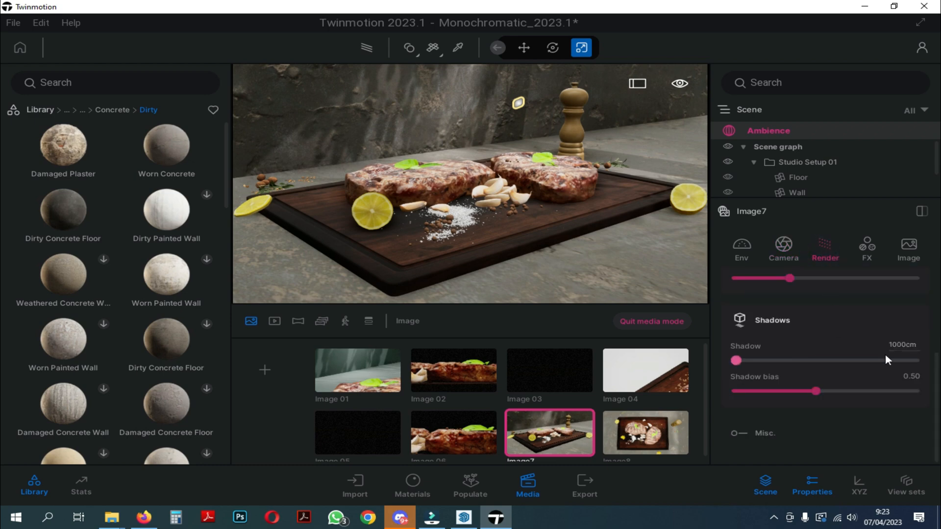
pyautogui.scroll(2, 851, 363)
pyautogui.scroll(-3, 852, 362)
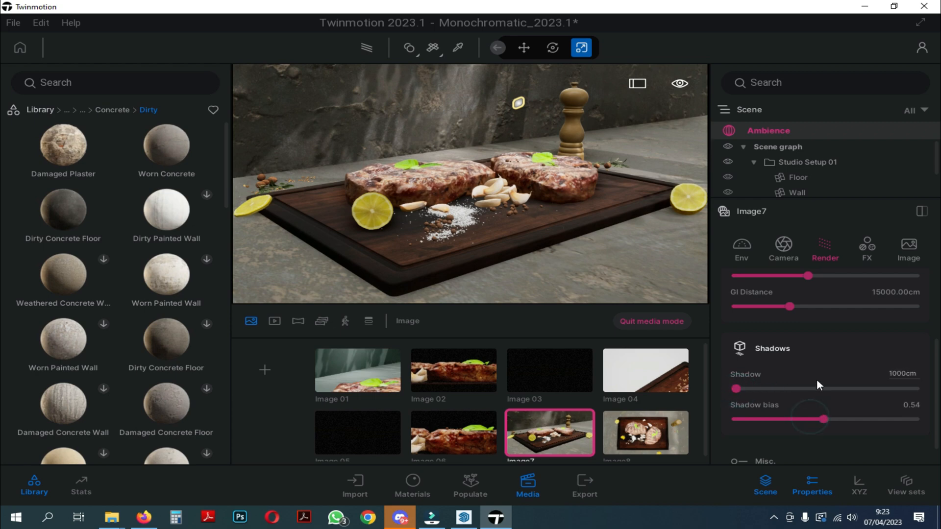
pyautogui.scroll(2, 817, 378)
pyautogui.scroll(2, 784, 387)
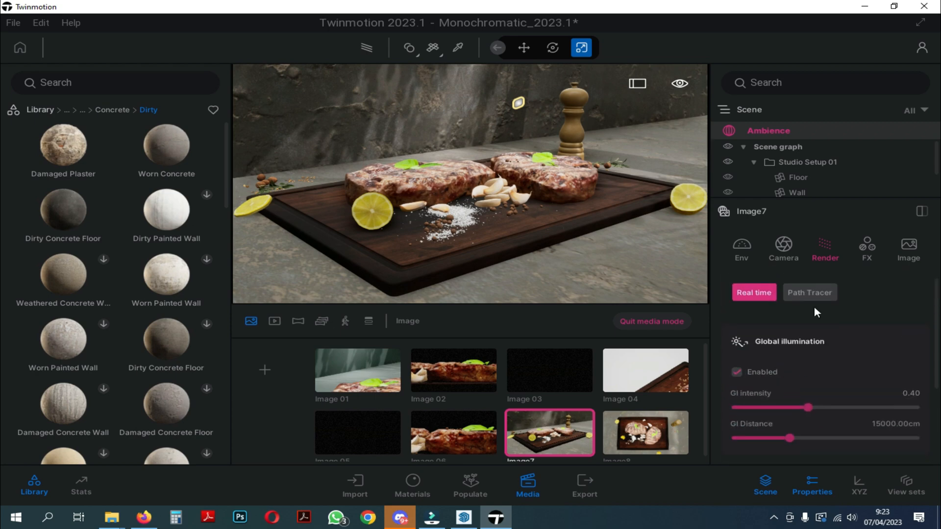
# Step: Switch Image7 to Path Tracer rendering at High quality and show the quality details
pyautogui.click(815, 292)
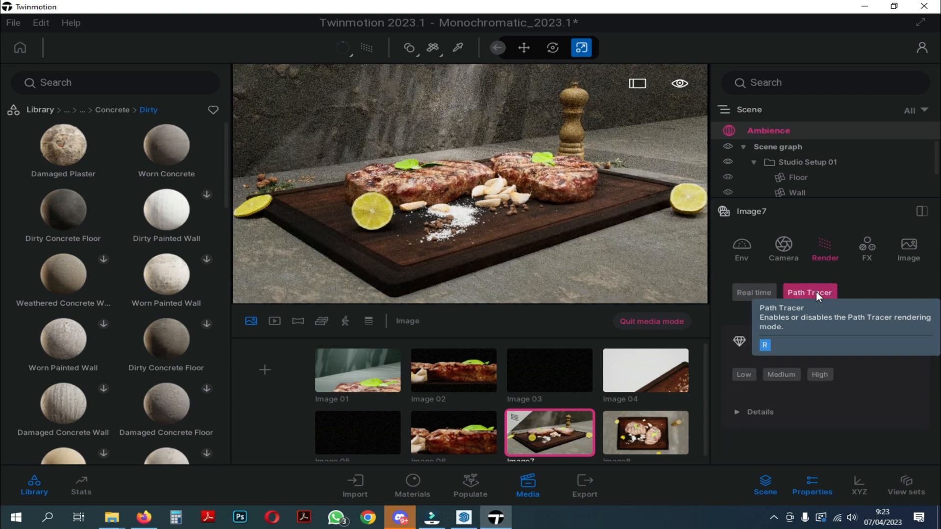
pyautogui.click(819, 375)
pyautogui.click(760, 412)
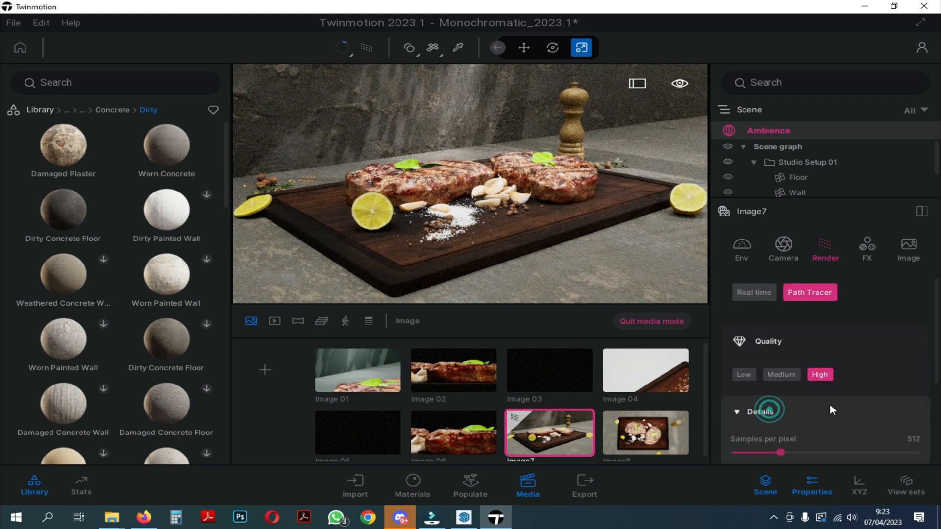
pyautogui.scroll(-1, 852, 423)
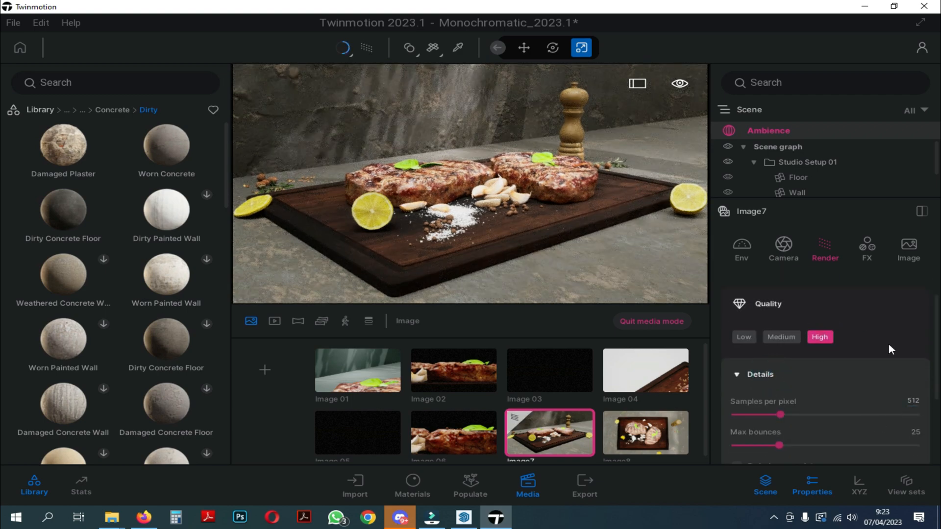
# Step: Enable Path Tracer rendering for Image8 and check its FX color grading settings
pyautogui.click(645, 432)
pyautogui.click(367, 49)
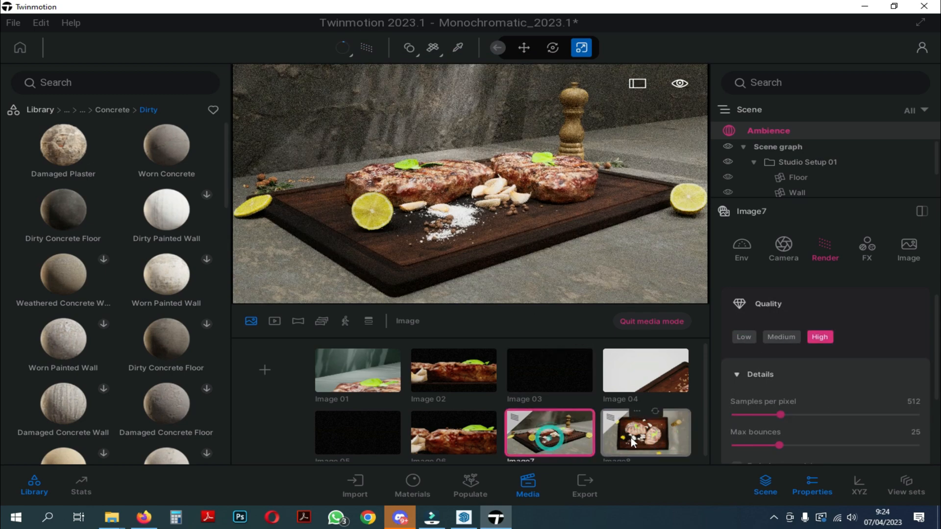
pyautogui.click(872, 243)
pyautogui.scroll(1, 838, 390)
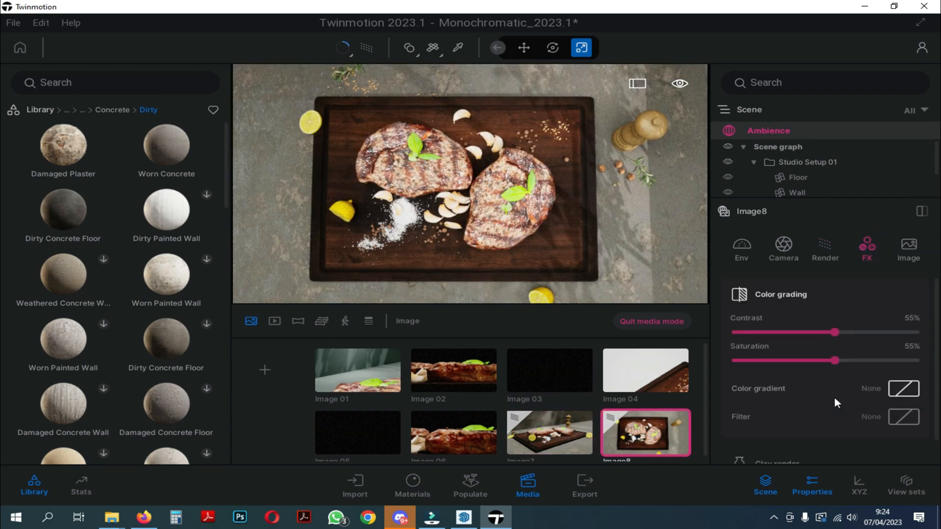
pyautogui.scroll(-1, 834, 396)
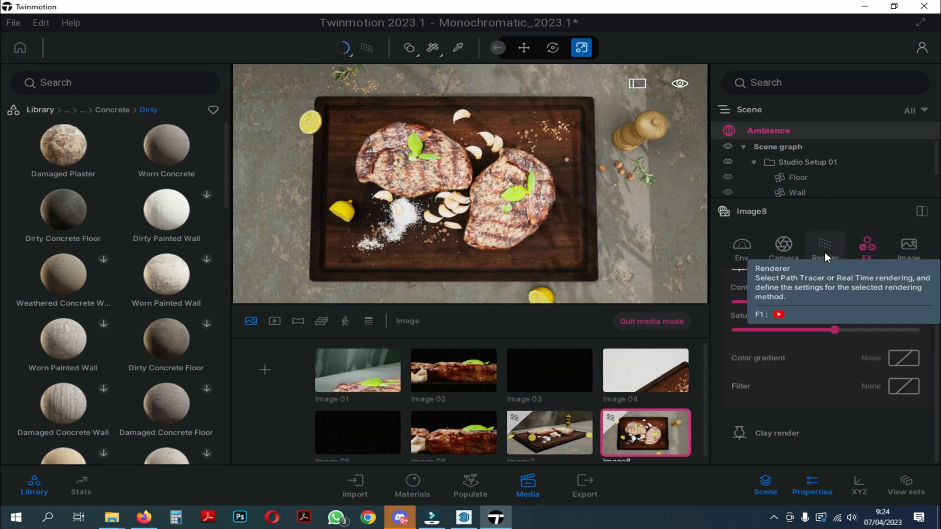
# Step: Set the vignetting in Image8's camera effects to 64%
pyautogui.scroll(1, 820, 411)
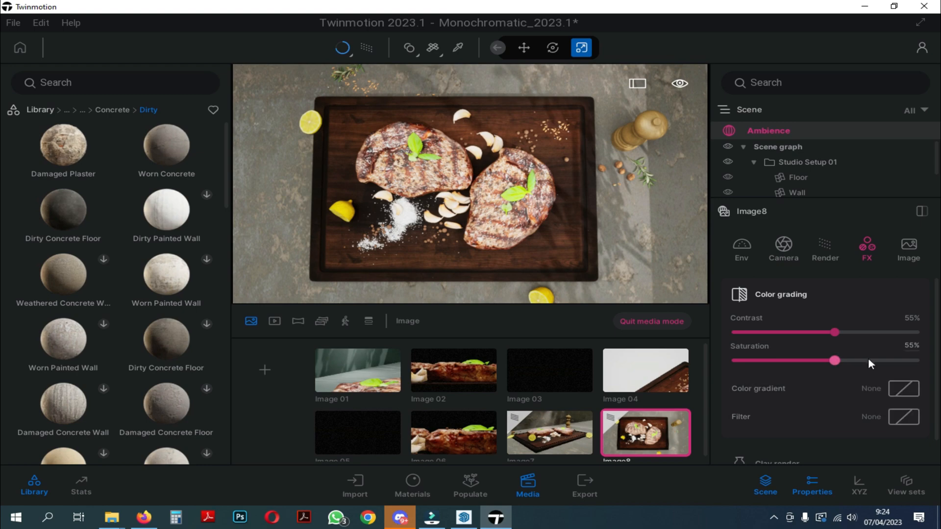
pyautogui.click(781, 245)
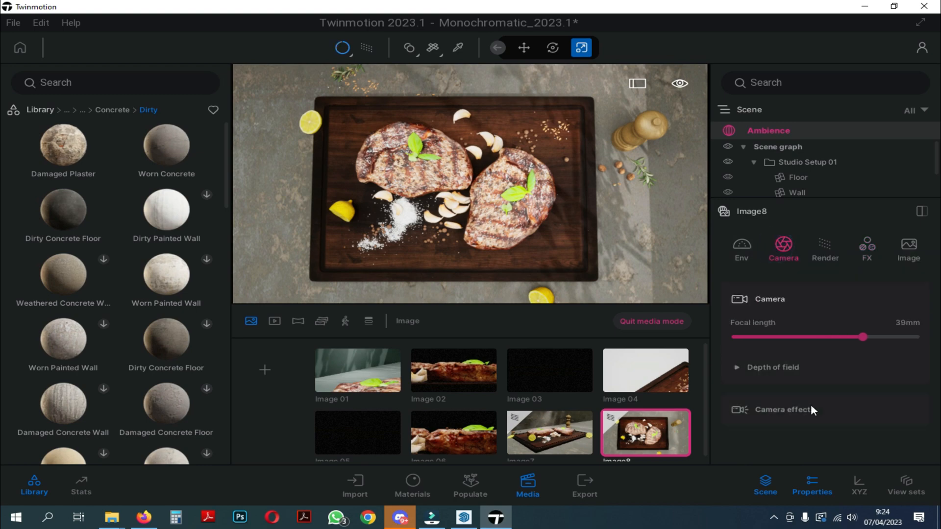
pyautogui.scroll(-4, 828, 411)
pyautogui.scroll(1, 833, 413)
pyautogui.moveTo(773, 339); pyautogui.dragTo(842, 339)
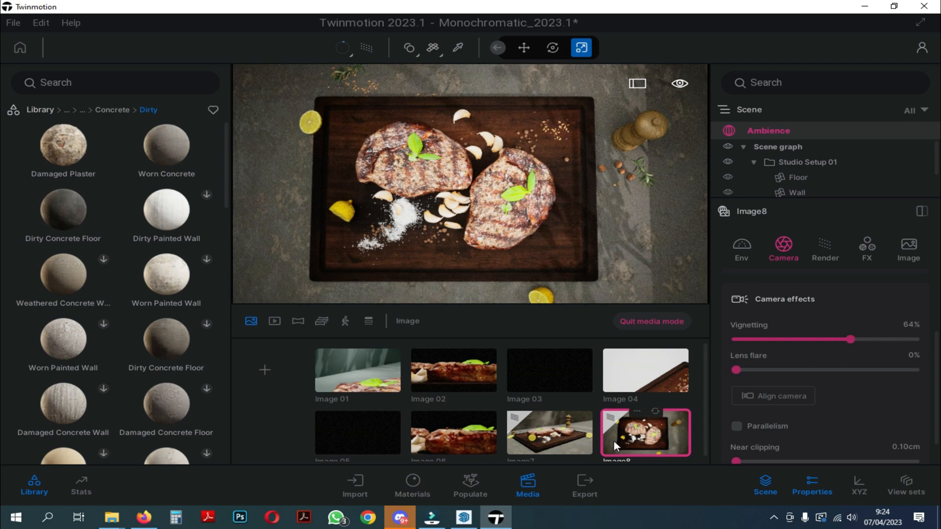
# Step: Set Image7's vignetting to 56% and lens flare to 15%, and set Image8's lens flare to 25%
pyautogui.click(568, 436)
pyautogui.moveTo(772, 339); pyautogui.dragTo(837, 339)
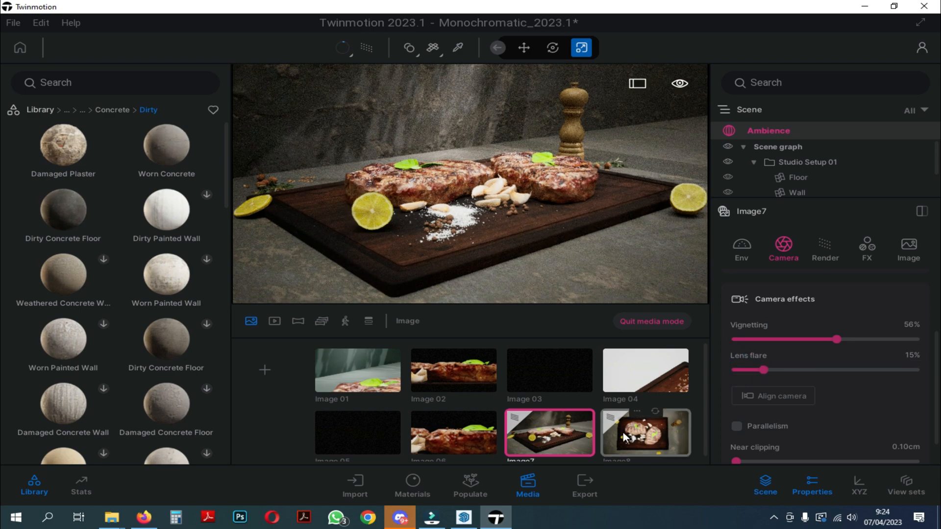
pyautogui.click(646, 432)
pyautogui.click(564, 434)
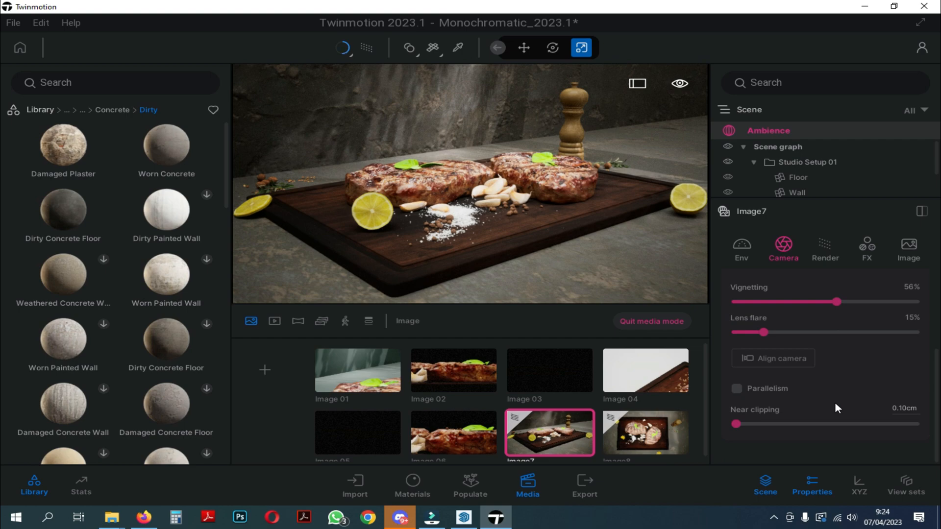
pyautogui.click(657, 430)
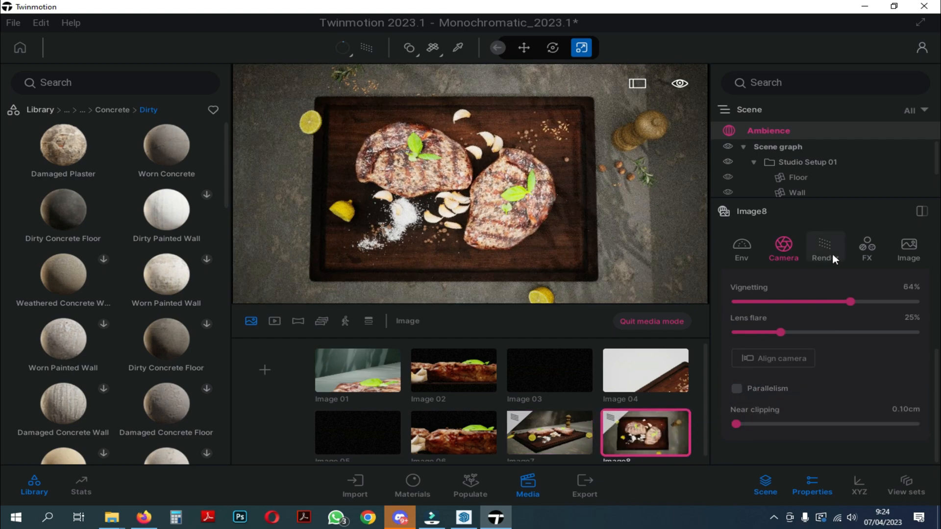
# Step: Set the aliasing filtering in Image8's Path Tracer quality details to 5
pyautogui.click(831, 255)
pyautogui.scroll(-1, 831, 411)
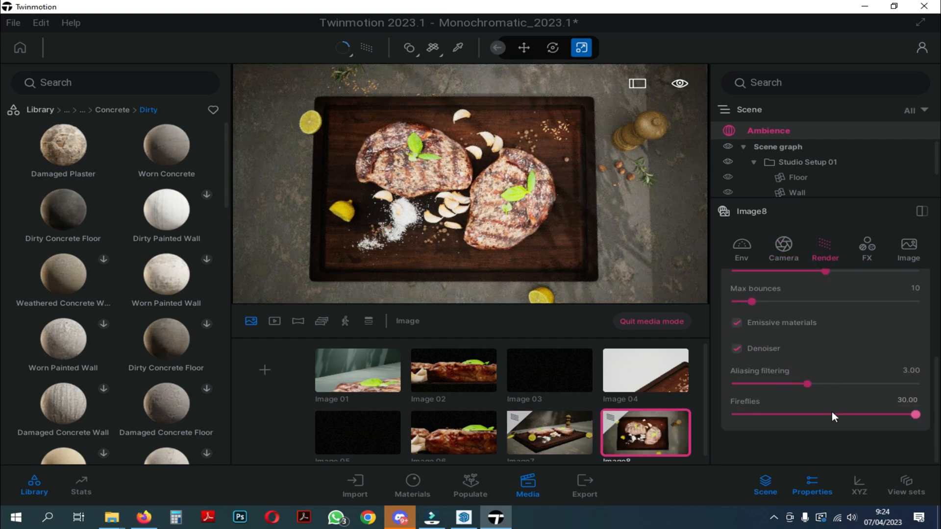
pyautogui.click(909, 370)
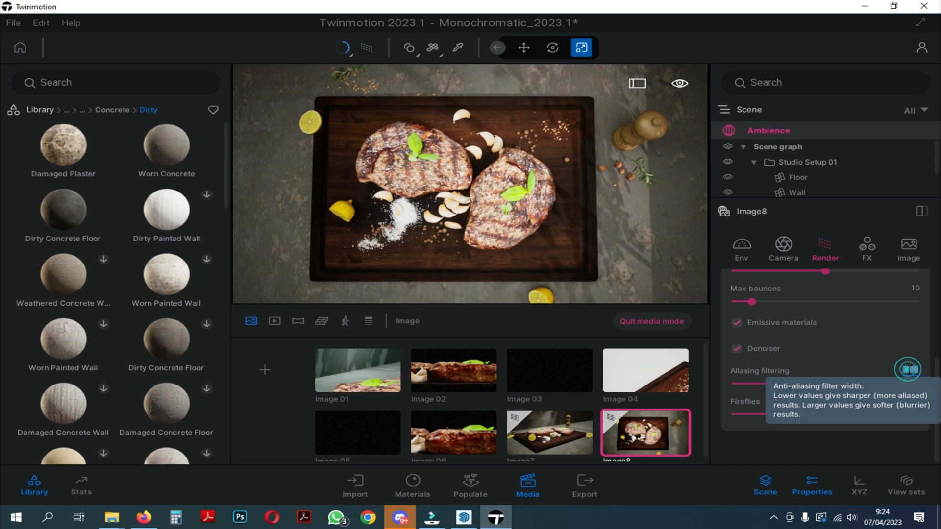
pyautogui.write('5')
# Step: Set Image7's aliasing filtering to 5, try rendering without the denoiser, and compare with Image8
pyautogui.click(549, 432)
pyautogui.click(909, 369)
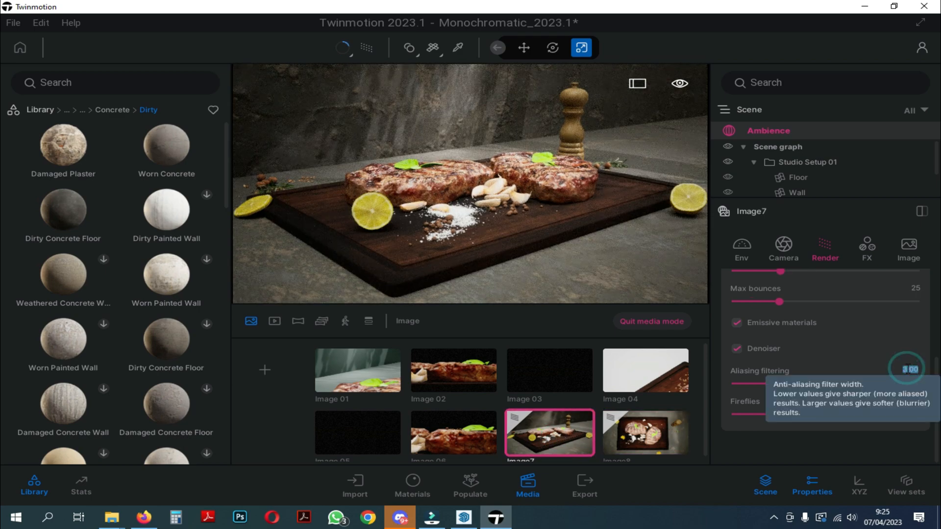
pyautogui.write('5')
pyautogui.press('Return')
pyautogui.click(886, 340)
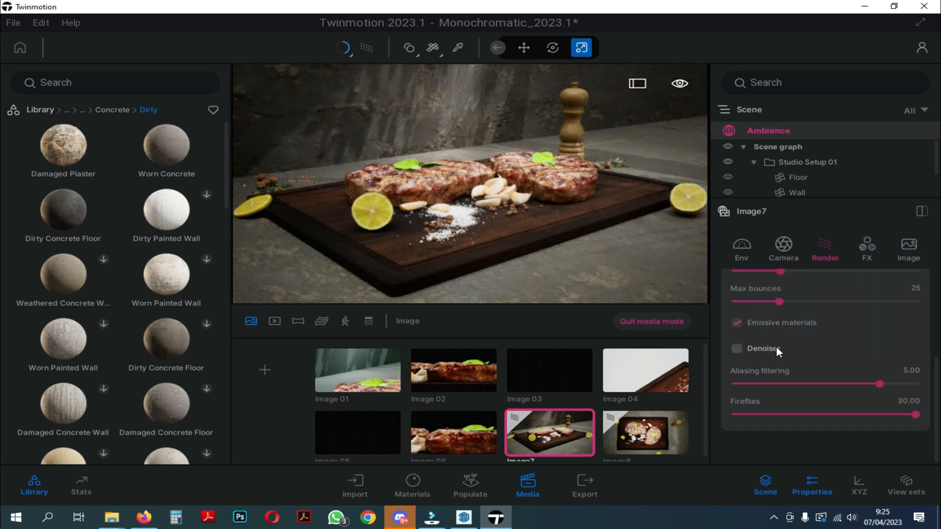
pyautogui.click(633, 433)
pyautogui.click(549, 433)
# Step: Set Image7's output size to 4K UHD 3840x2160 and show its image details and view set options
pyautogui.click(909, 247)
pyautogui.click(809, 323)
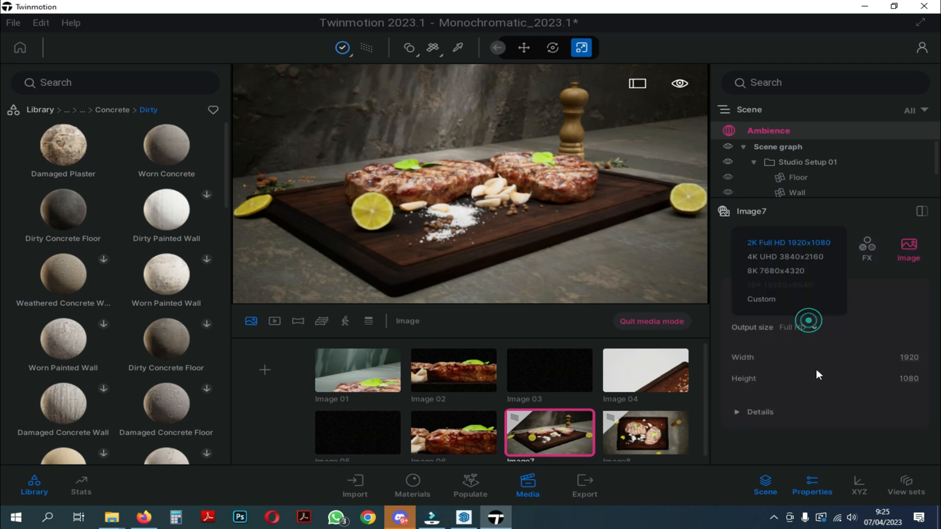
pyautogui.click(774, 257)
pyautogui.click(759, 411)
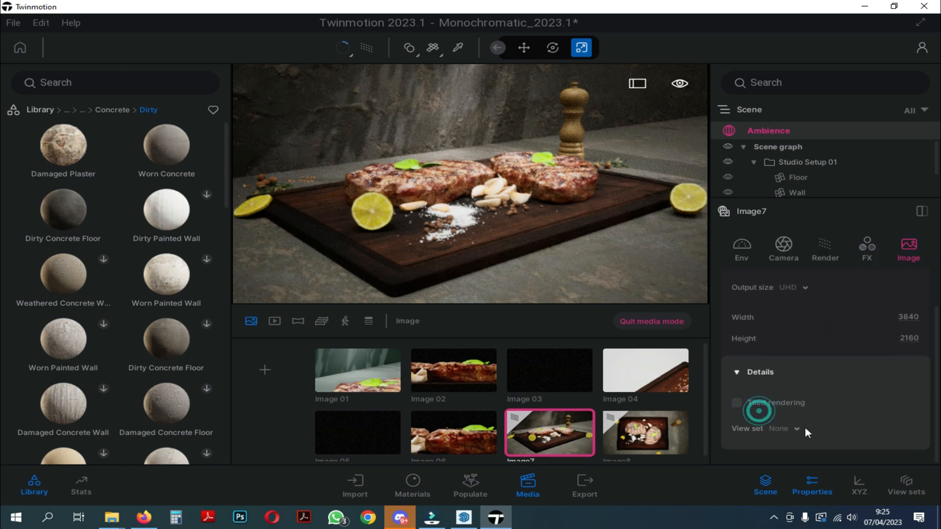
pyautogui.click(777, 430)
# Step: Set the local JPG image export details to High refinement with Max lighting enabled
pyautogui.click(591, 482)
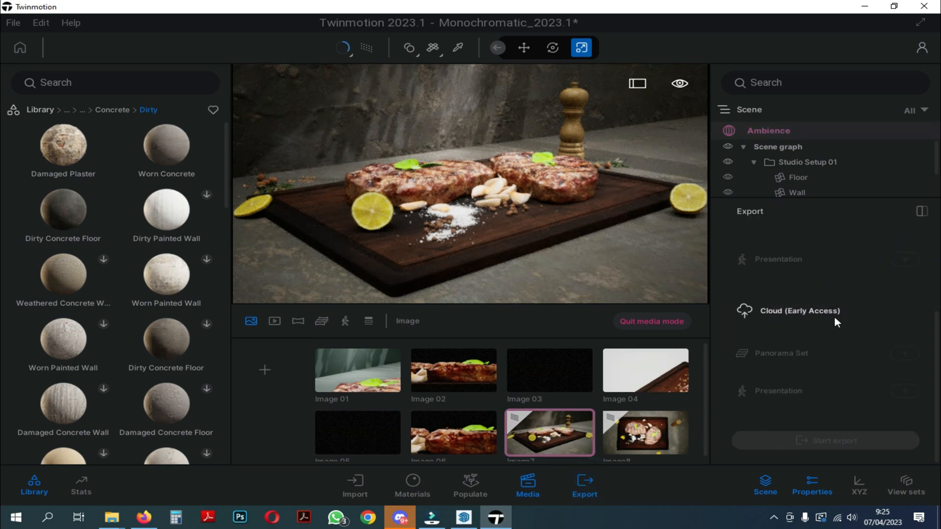
pyautogui.click(804, 282)
pyautogui.click(762, 372)
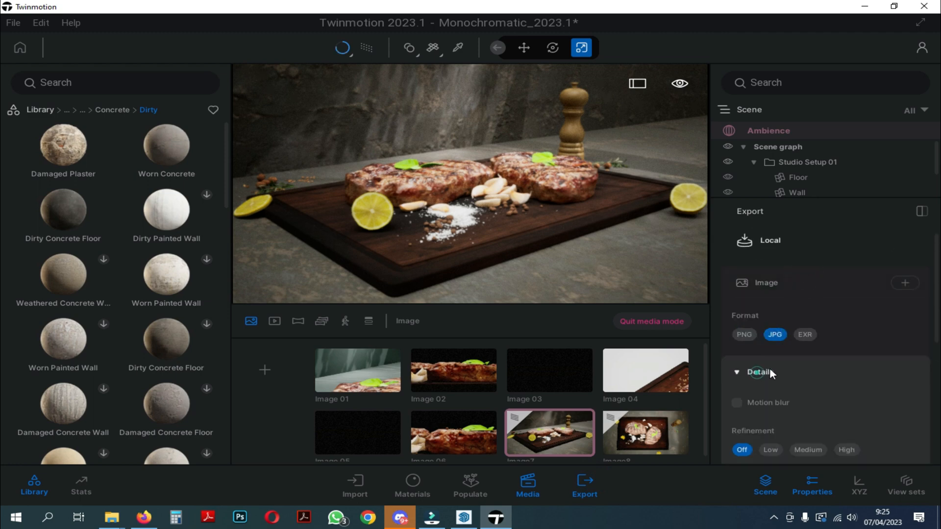
pyautogui.scroll(-2, 803, 353)
pyautogui.click(847, 356)
pyautogui.click(751, 388)
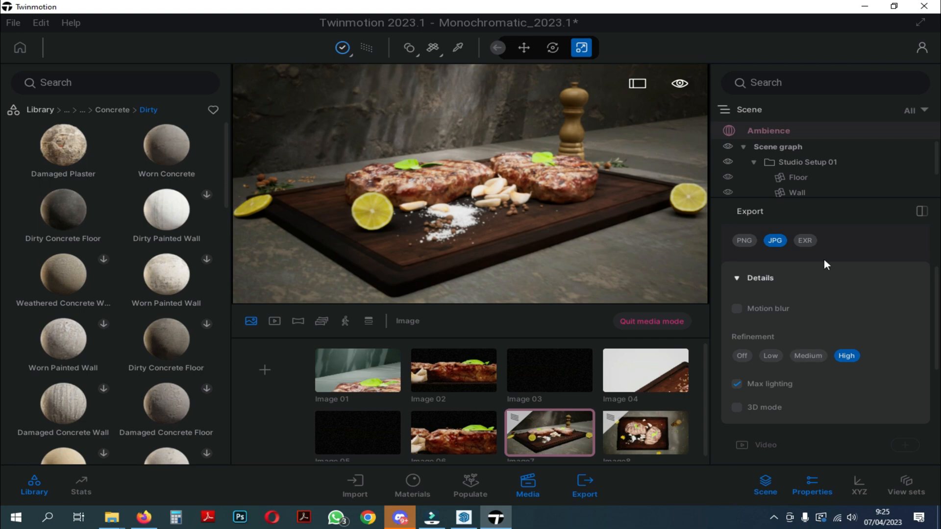
pyautogui.click(801, 483)
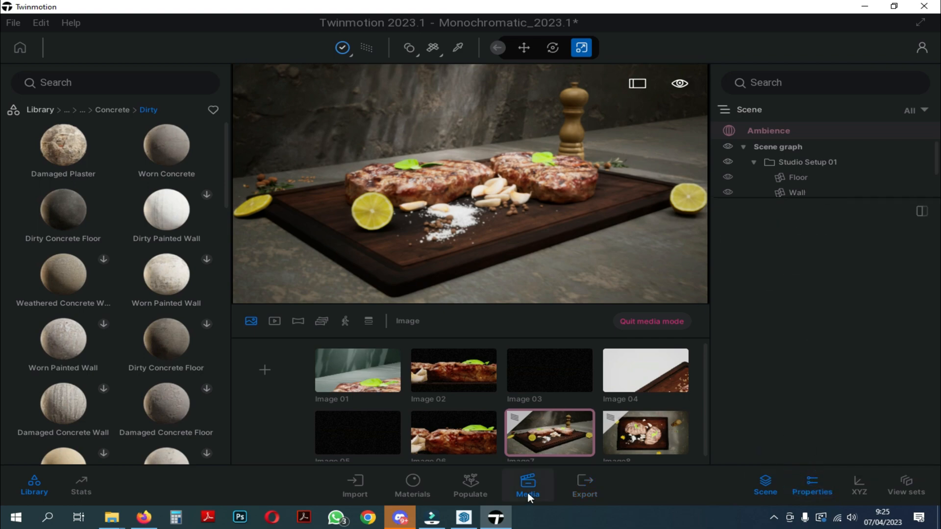
# Step: Review Image7's camera effects and try its depth of field option
pyautogui.click(525, 493)
pyautogui.click(532, 430)
pyautogui.click(783, 245)
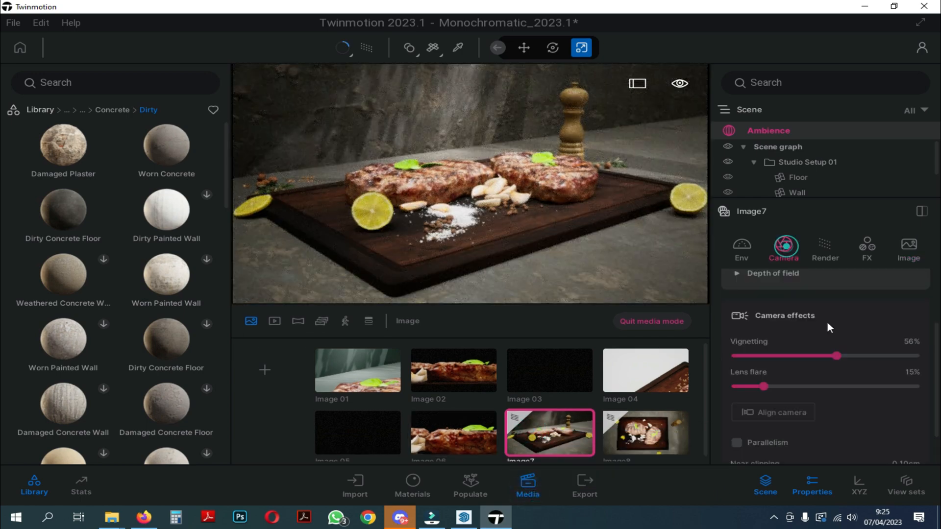
pyautogui.scroll(-3, 814, 386)
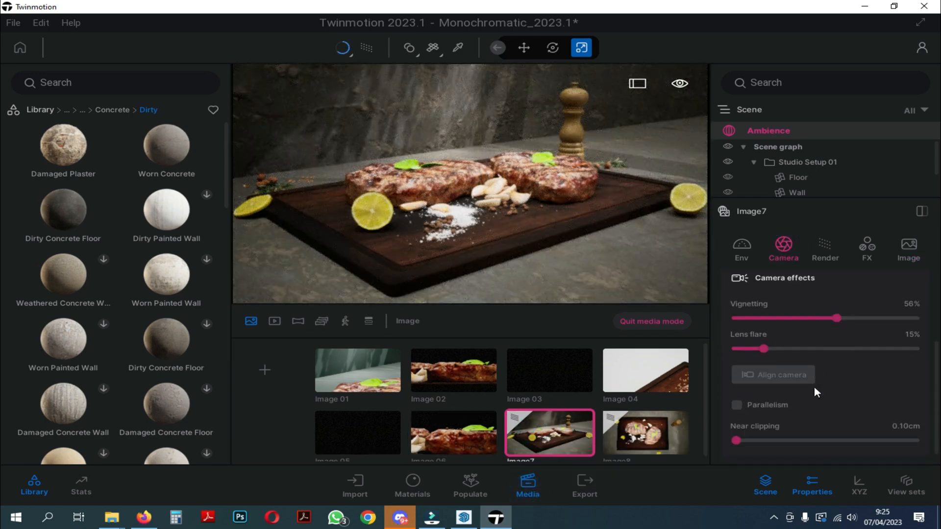
pyautogui.scroll(4, 790, 389)
pyautogui.click(779, 368)
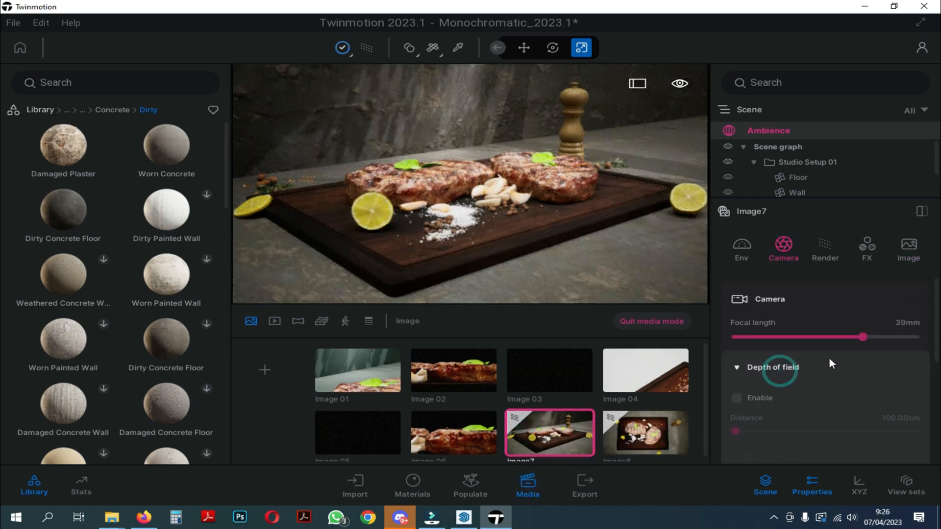
pyautogui.click(754, 398)
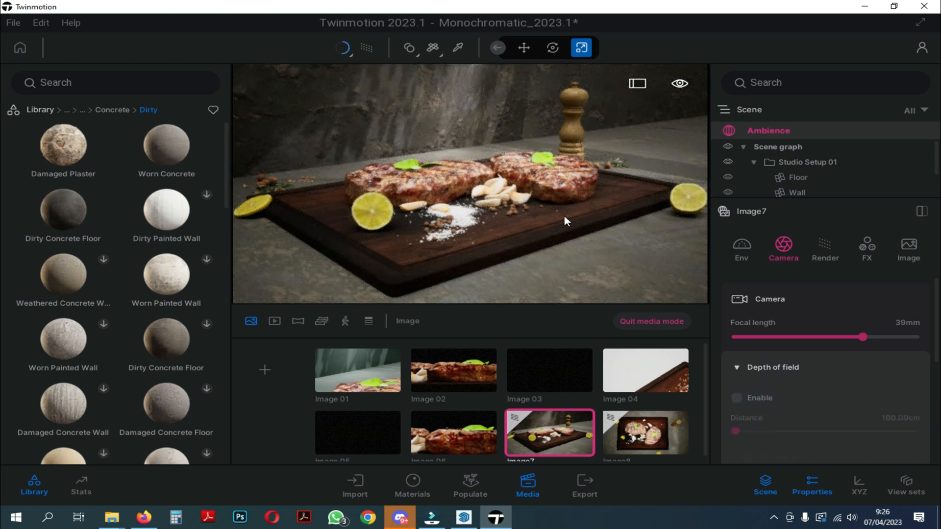
# Step: Test the aliasing filtering at 1 in Image7's Path Tracer quality details and set it to 3
pyautogui.click(830, 245)
pyautogui.scroll(-3, 865, 374)
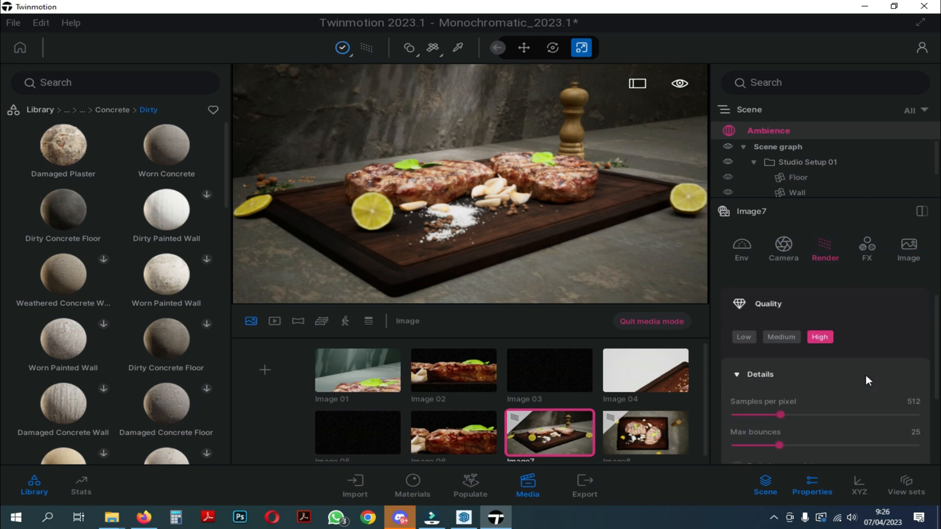
pyautogui.scroll(-1, 866, 374)
pyautogui.moveTo(843, 452); pyautogui.dragTo(735, 452)
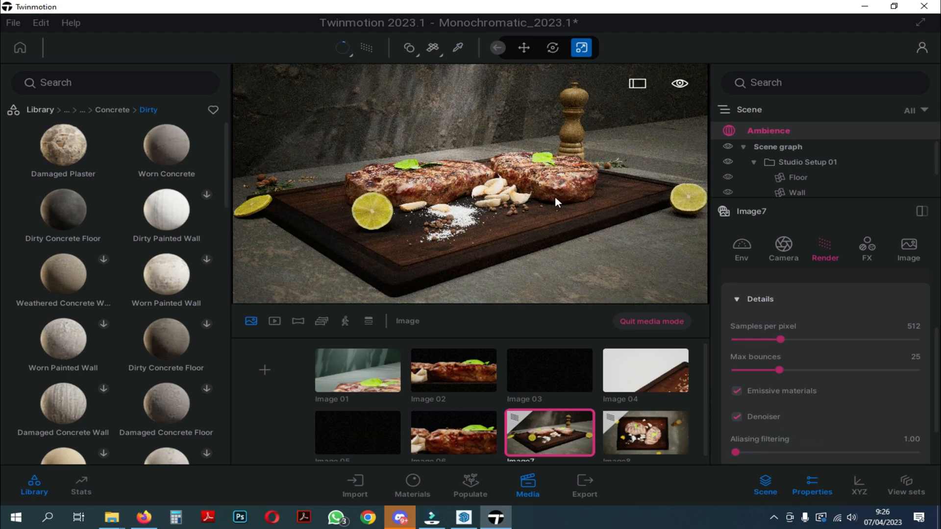
pyautogui.click(819, 452)
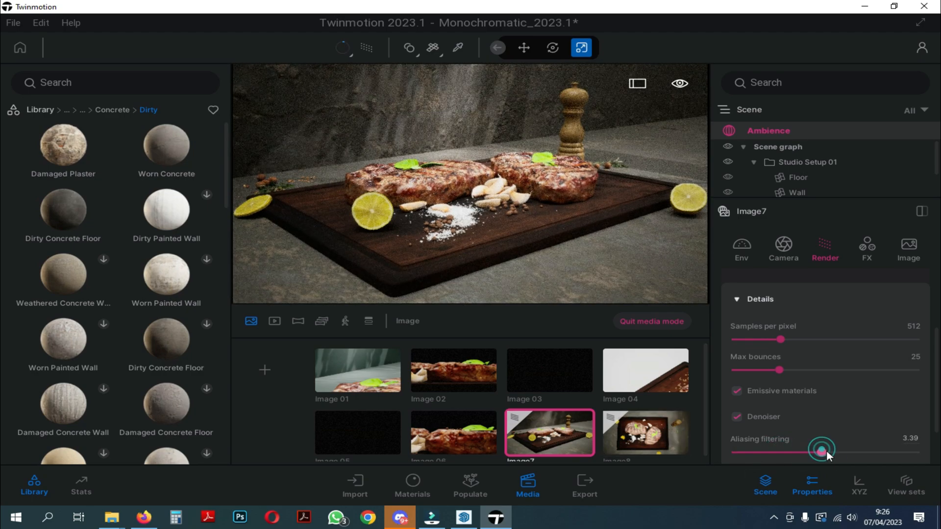
pyautogui.click(904, 441)
pyautogui.write('3')
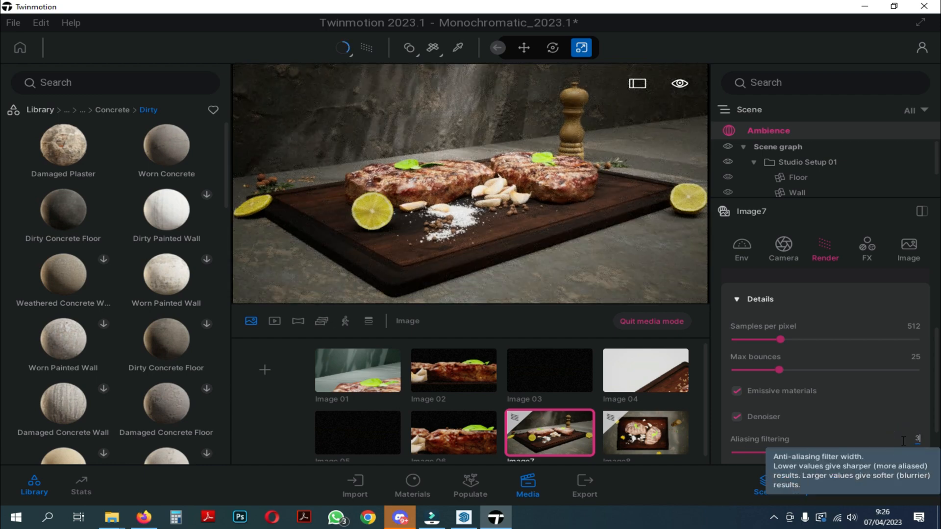
pyautogui.press('Return')
# Step: Set Image8's aliasing filtering to 3 in its Path Tracer quality details
pyautogui.click(642, 431)
pyautogui.click(911, 438)
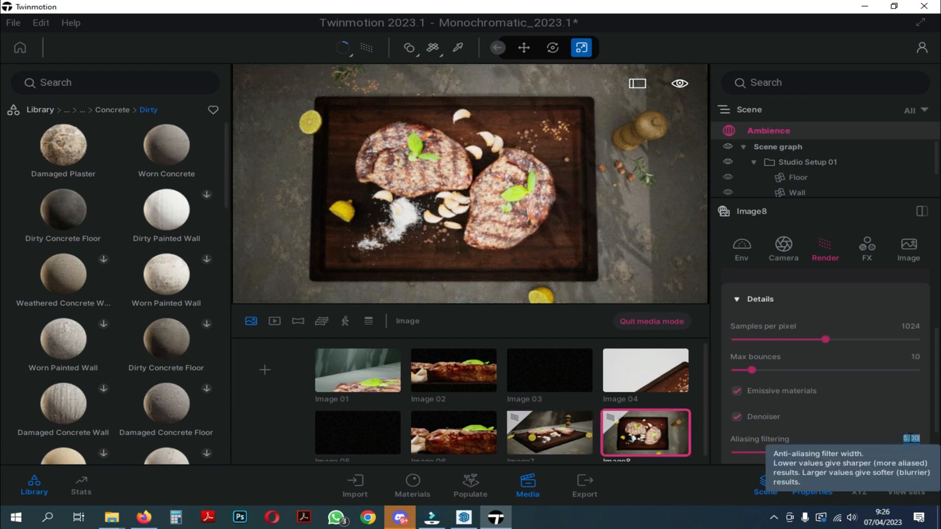
pyautogui.write('3')
pyautogui.press('Return')
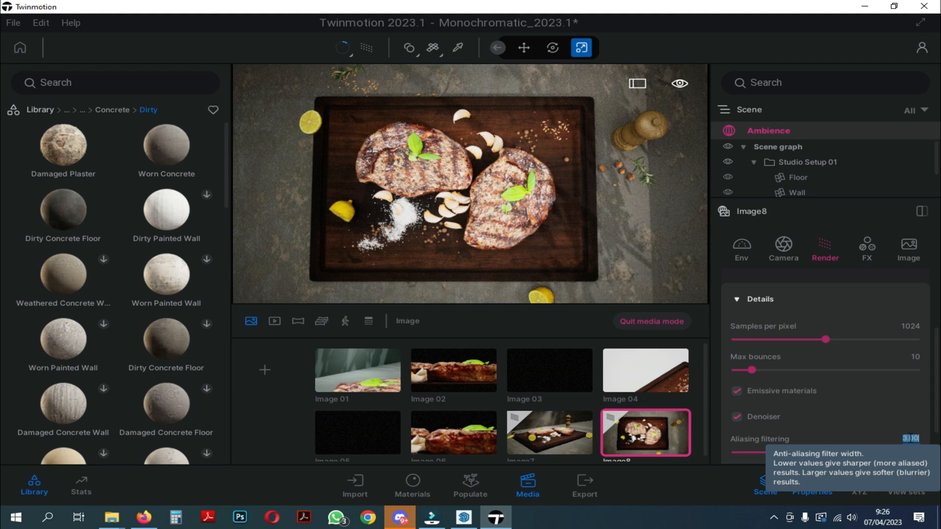
pyautogui.scroll(-1, 883, 413)
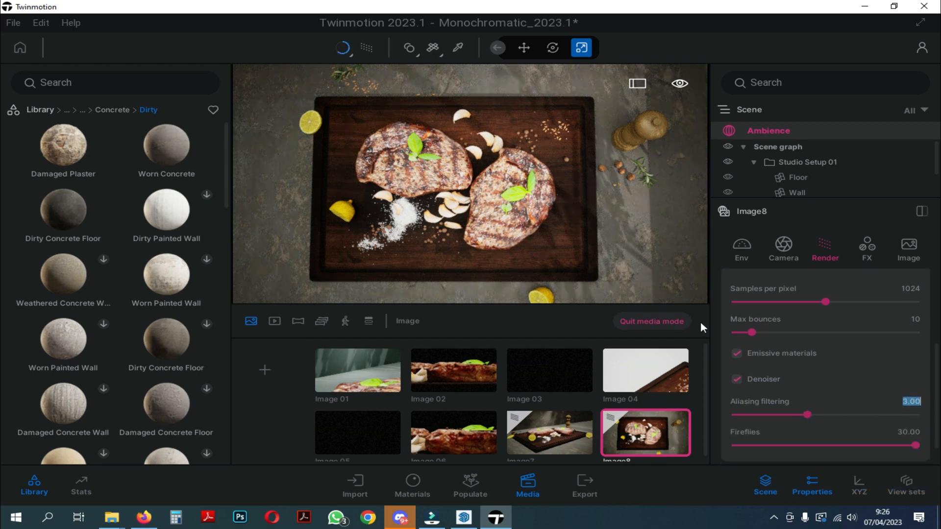
# Step: Select Image7 and Image8 as the images for local export
pyautogui.click(584, 484)
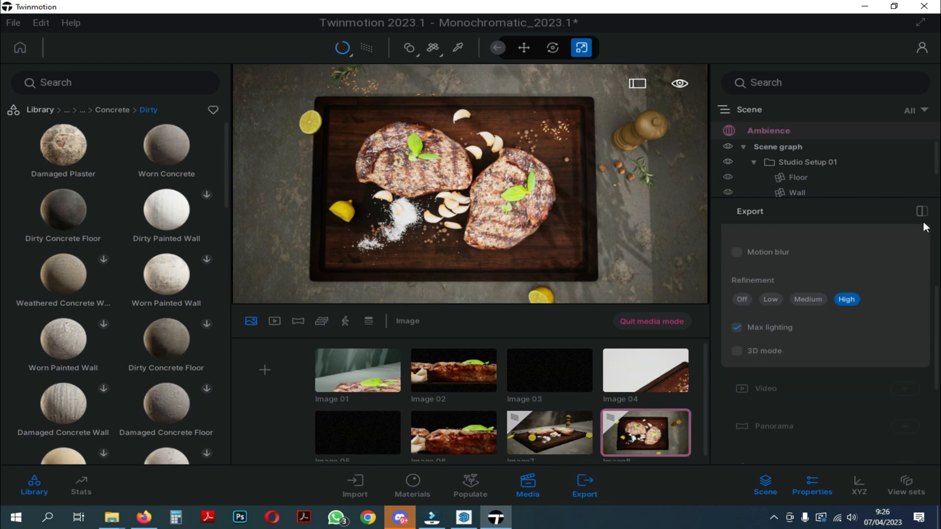
pyautogui.scroll(5, 828, 294)
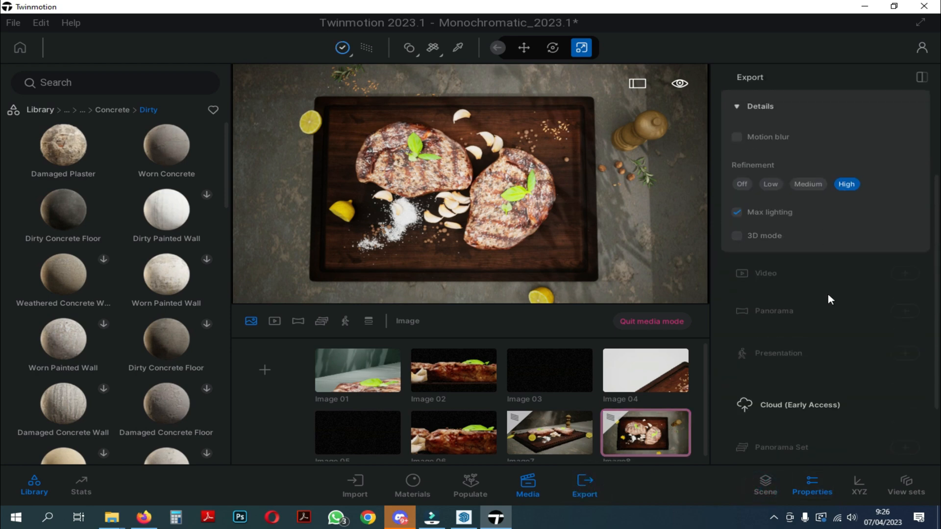
pyautogui.click(905, 148)
pyautogui.click(310, 349)
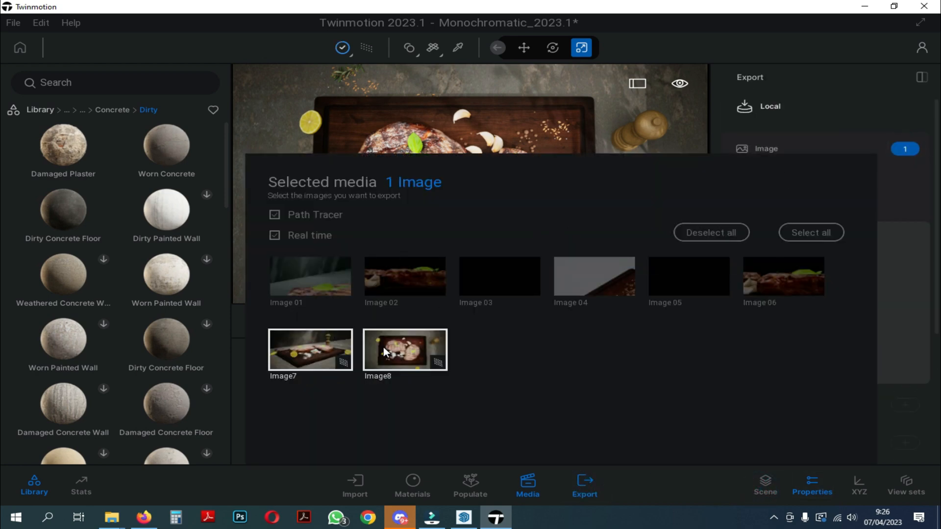
pyautogui.click(383, 347)
pyautogui.click(877, 190)
# Step: Start exporting the selected images into New folder (2) within the Videos folder
pyautogui.scroll(-5, 848, 419)
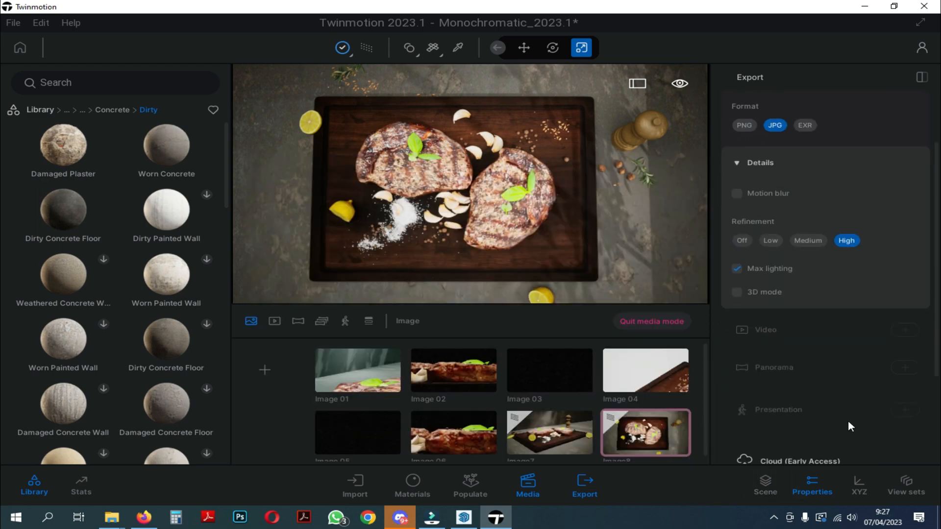
pyautogui.click(841, 441)
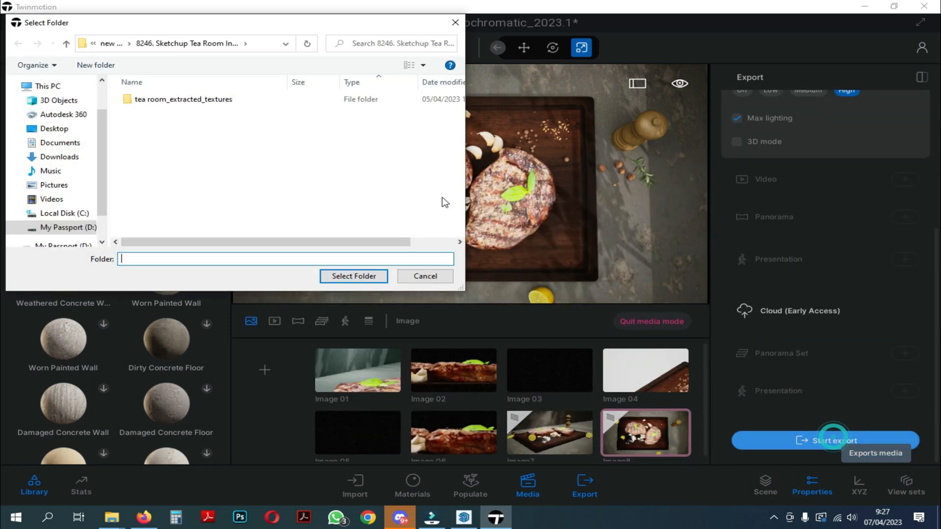
pyautogui.click(52, 199)
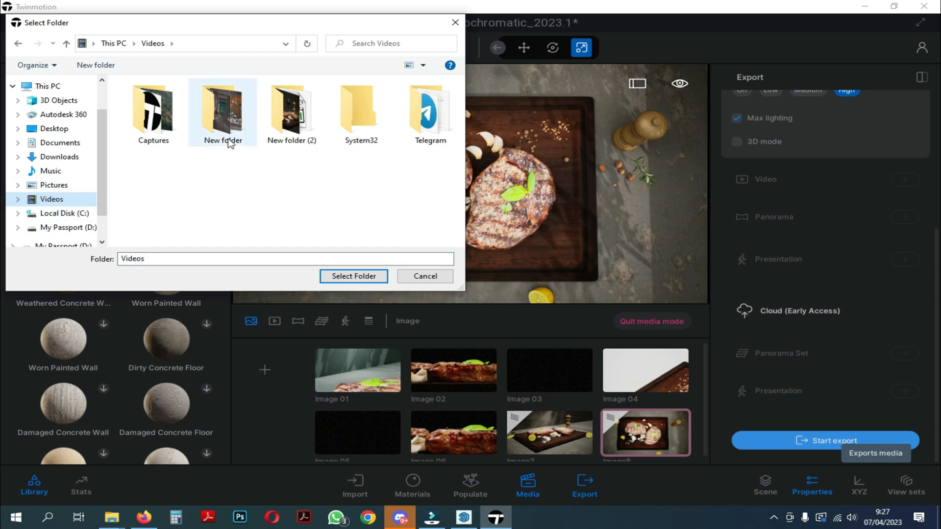
pyautogui.click(290, 115)
pyautogui.click(354, 276)
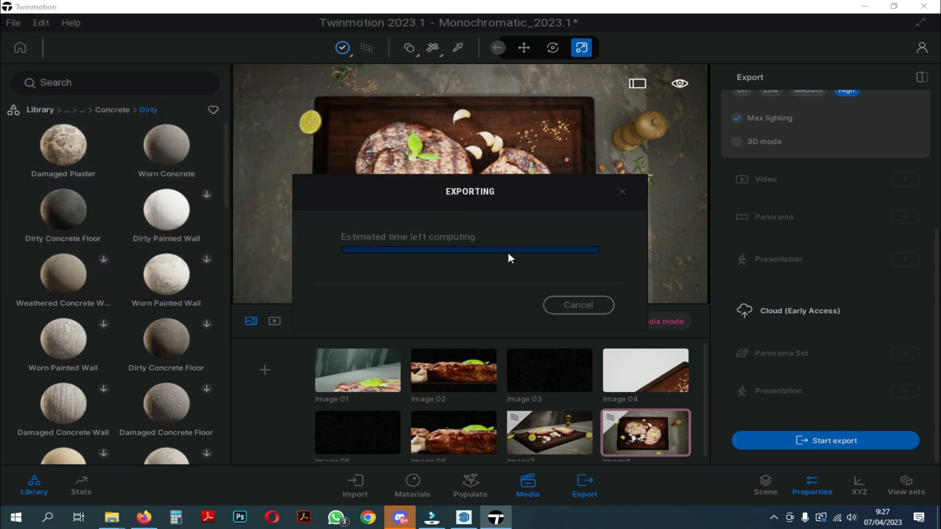